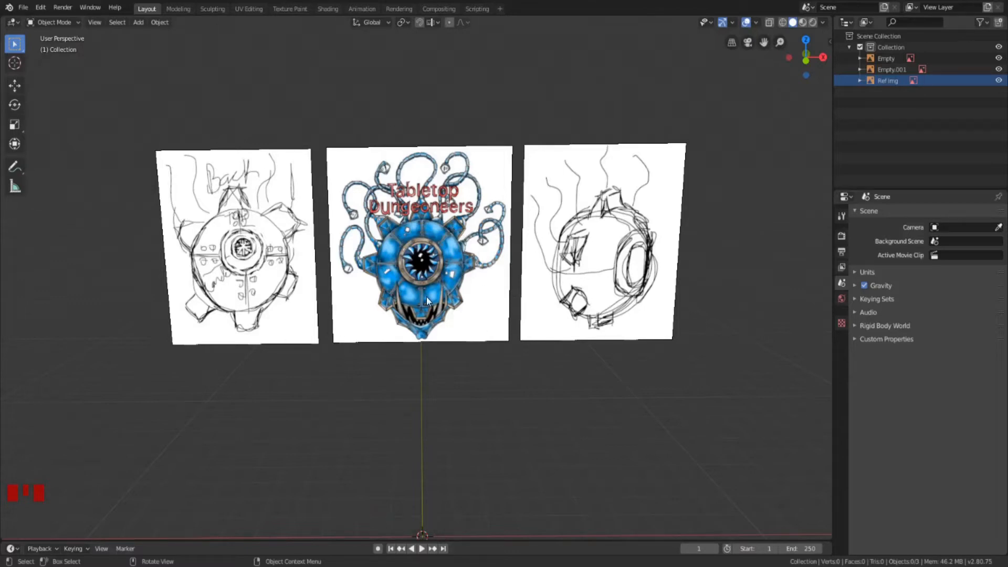
pyautogui.scroll(1, 426, 297)
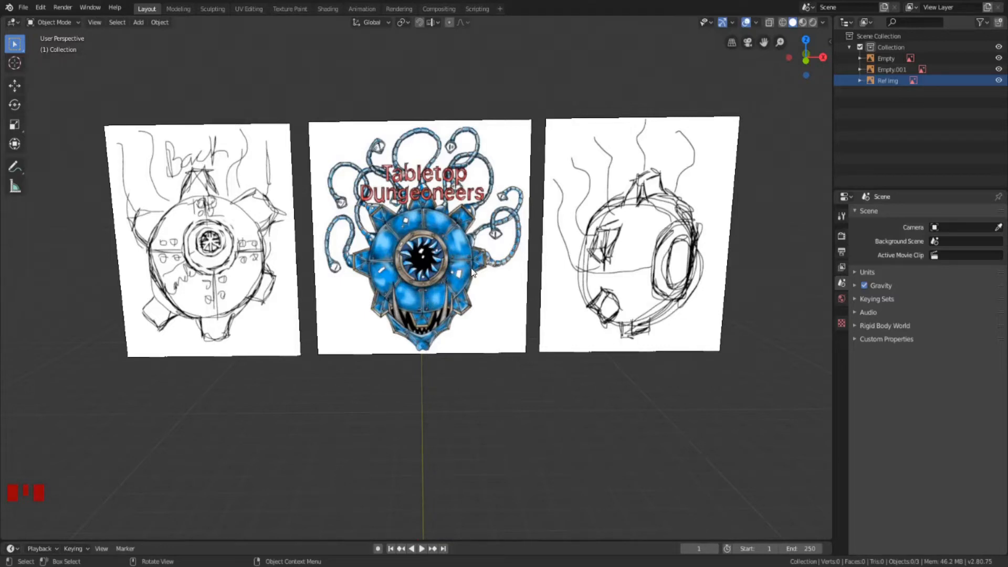
pyautogui.scroll(-2, 433, 266)
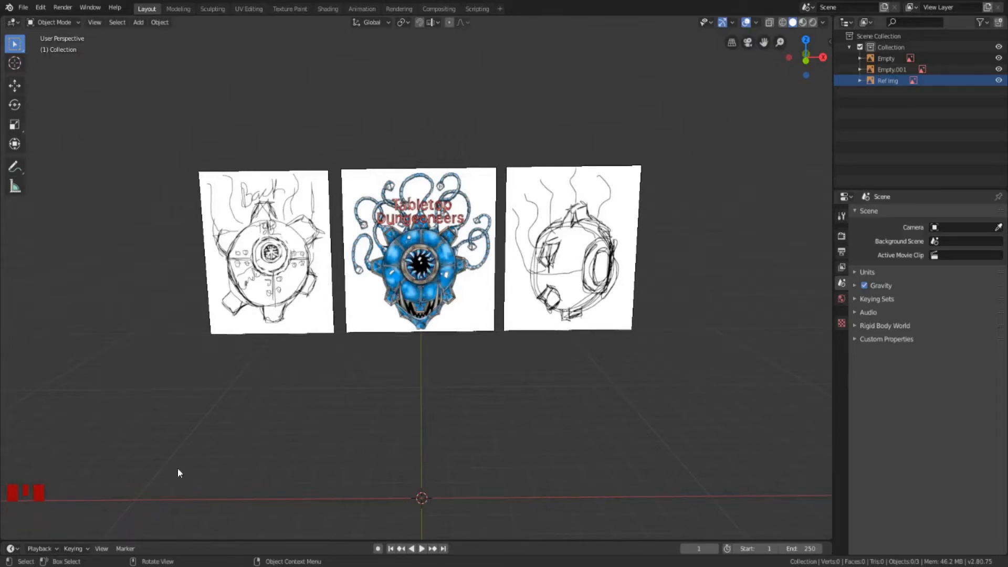
pyautogui.click(38, 515)
pyautogui.click(78, 419)
pyautogui.click(77, 419)
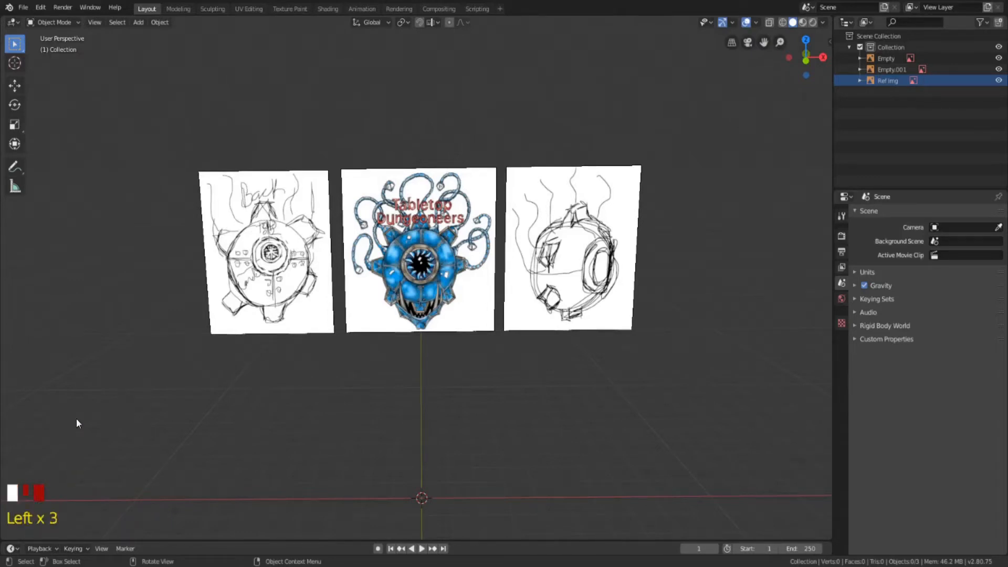
pyautogui.click(79, 419)
pyautogui.click(81, 418)
pyautogui.click(80, 418)
pyautogui.click(80, 418)
pyautogui.click(81, 418)
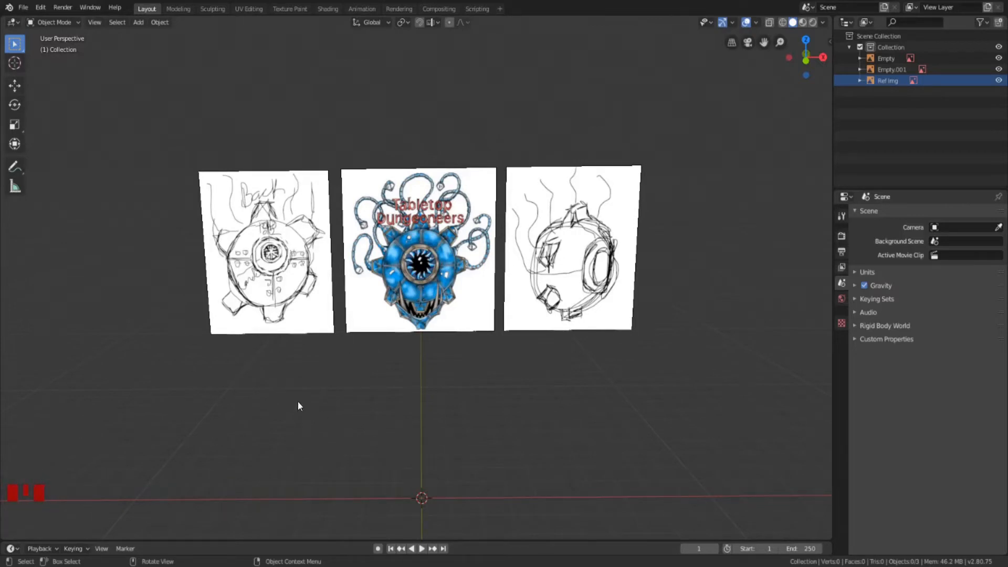
# Add a UV sphere mesh at the world origin, below the three reference images
pyautogui.keyDown('shift'); pyautogui.moveTo(367, 441); pyautogui.dragTo(353, 344, button='middle'); pyautogui.keyUp('shift')
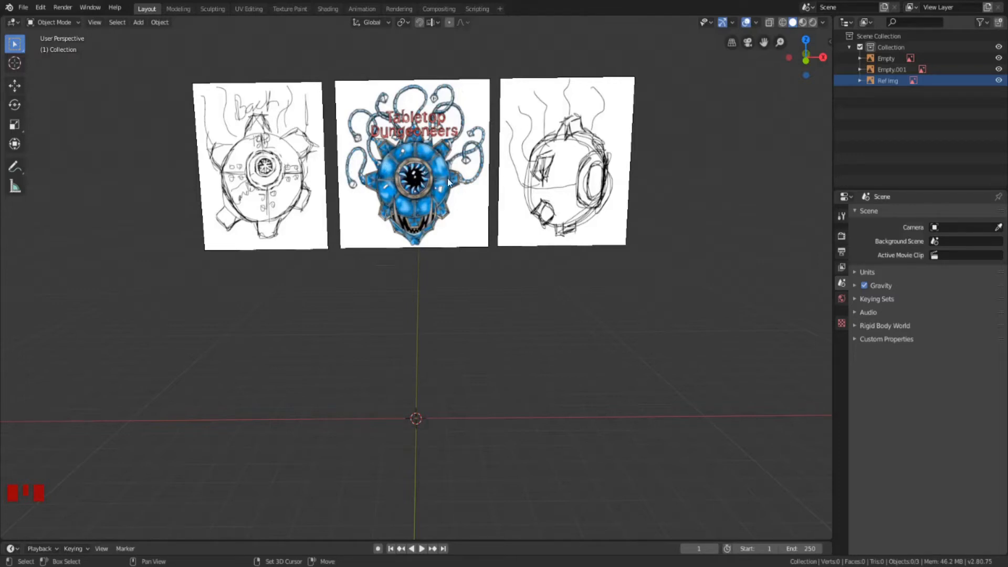
pyautogui.hotkey('shift', 'a')
pyautogui.moveTo(395, 283)
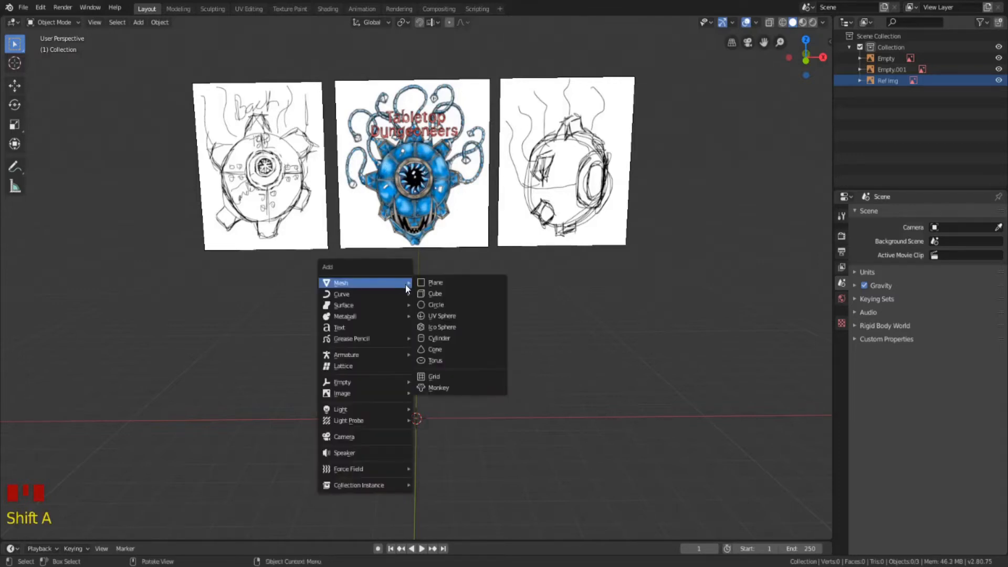
pyautogui.click(440, 315)
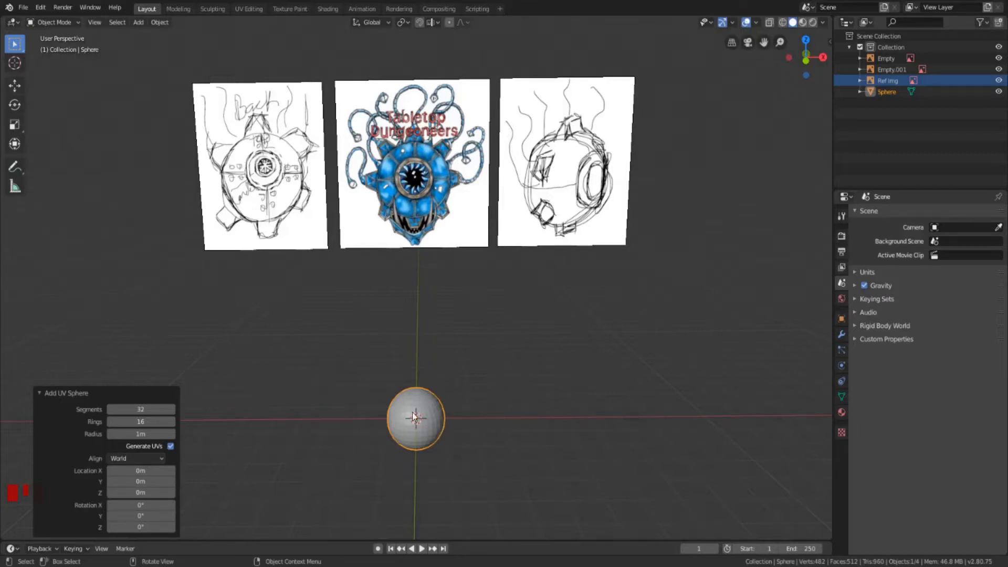
# Set the new sphere to 16 segments, 10 rings and a 5 m radius
pyautogui.click(148, 411)
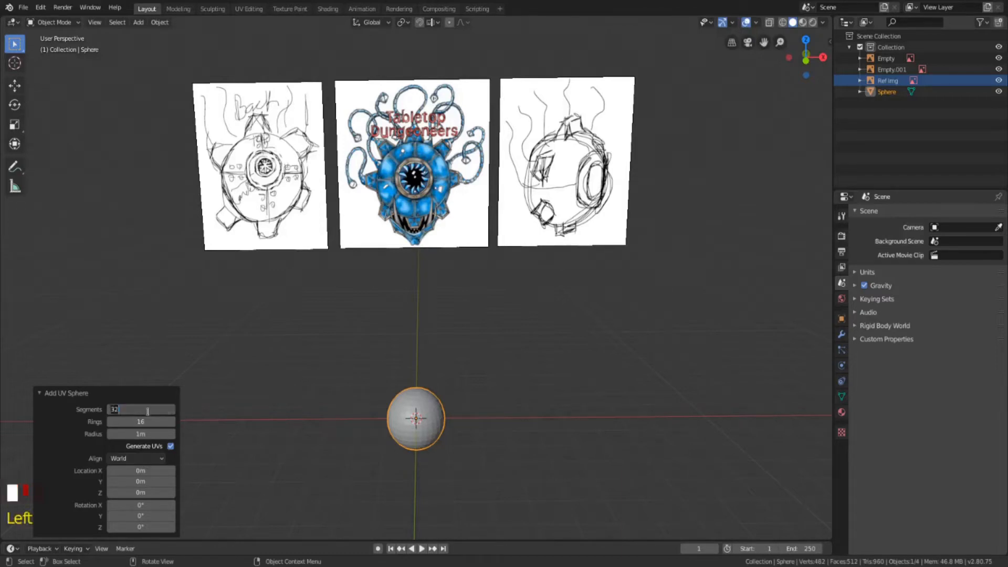
pyautogui.write('16')
pyautogui.press('Return')
pyautogui.click(138, 423)
pyautogui.write('10')
pyautogui.press('Return')
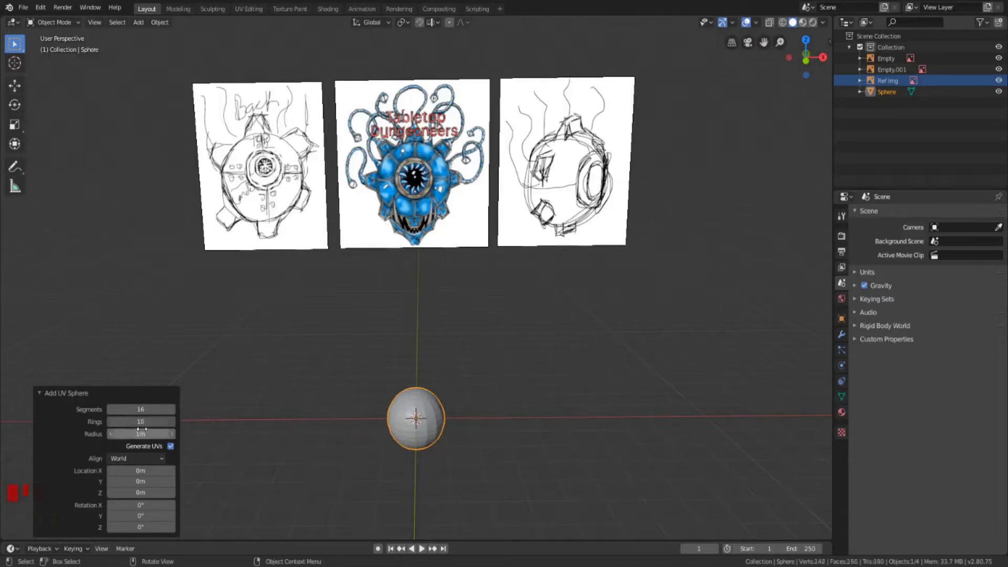
pyautogui.click(141, 434)
pyautogui.write('5')
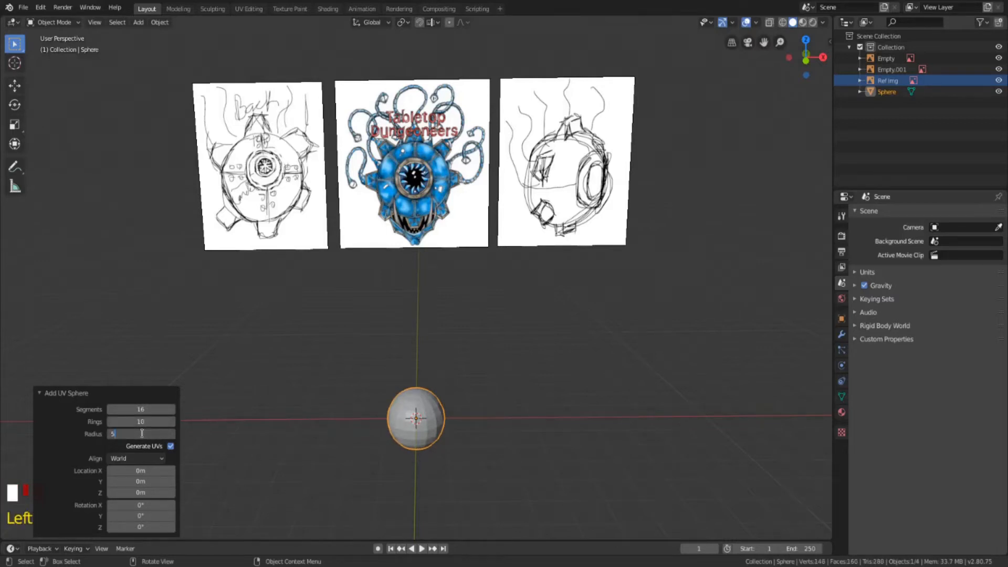
pyautogui.press('Return')
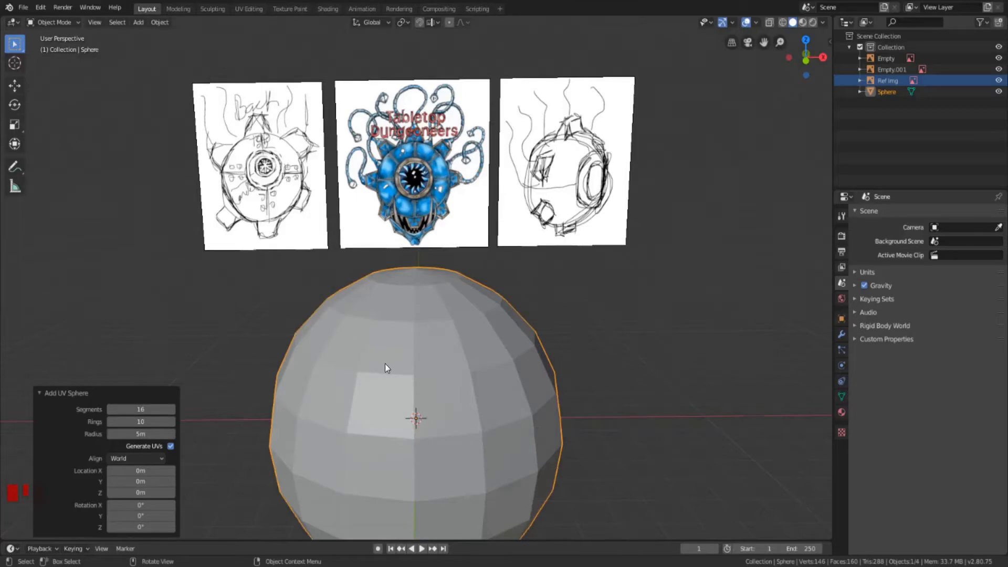
# Examine the sphere from above and from the front, in both solid and wireframe shading
pyautogui.moveTo(601, 387); pyautogui.dragTo(598, 358, button='middle')
pyautogui.moveTo(492, 329); pyautogui.dragTo(482, 359, button='middle')
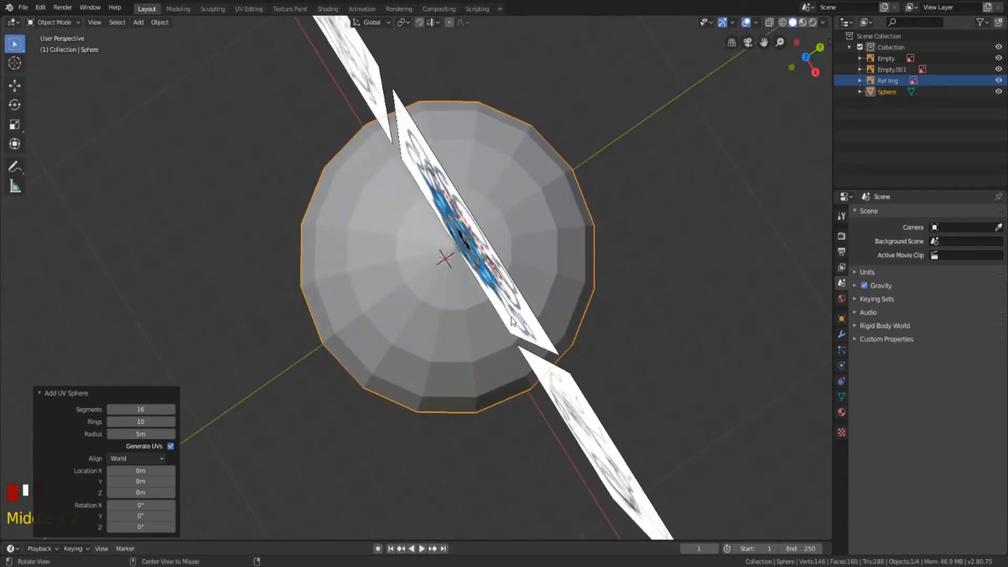
pyautogui.moveTo(374, 329); pyautogui.dragTo(437, 359, button='middle')
pyautogui.keyDown('shift'); pyautogui.moveTo(437, 359); pyautogui.dragTo(440, 362, button='middle'); pyautogui.keyUp('shift')
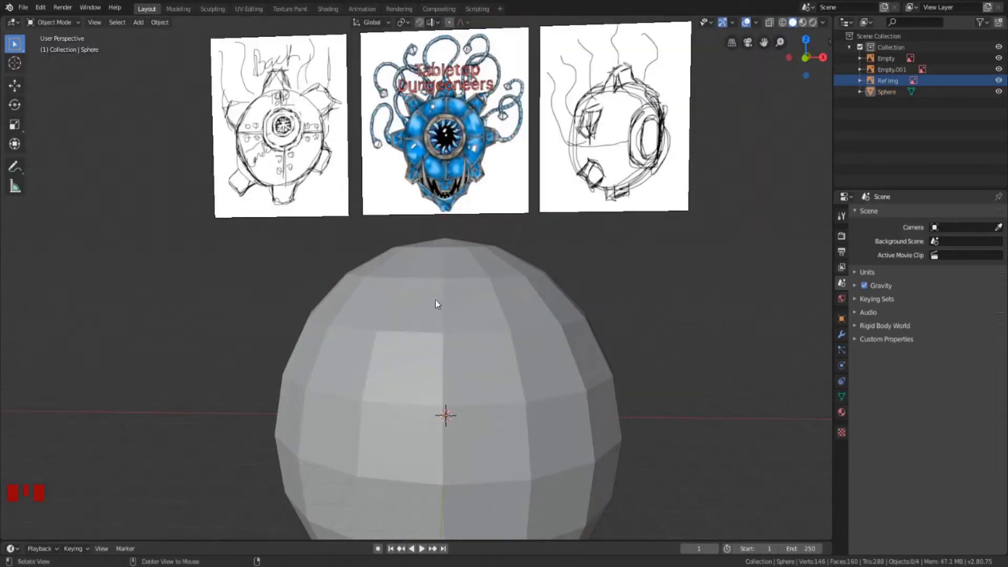
pyautogui.moveTo(382, 307); pyautogui.dragTo(439, 350, button='middle')
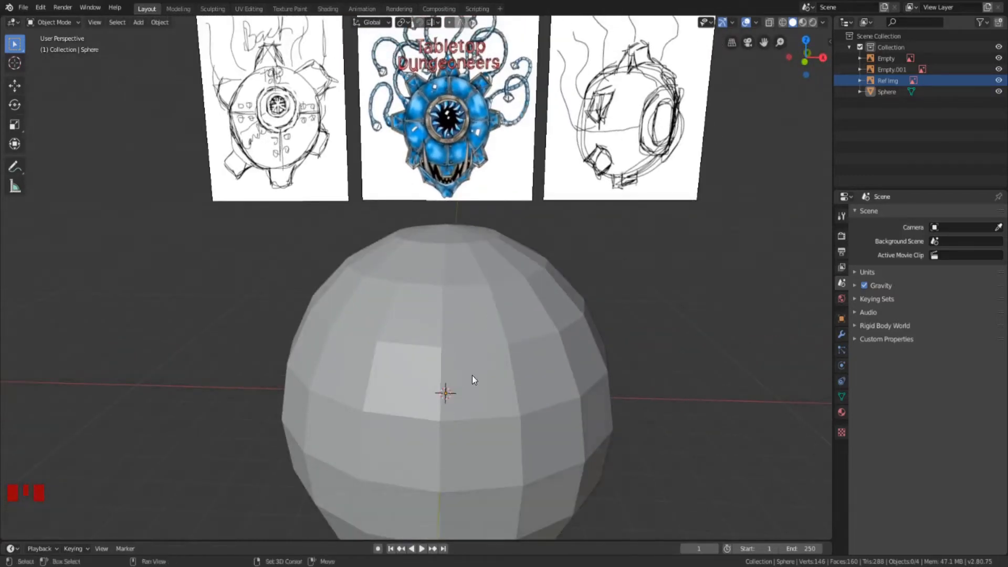
pyautogui.hotkey('shift', 'z')
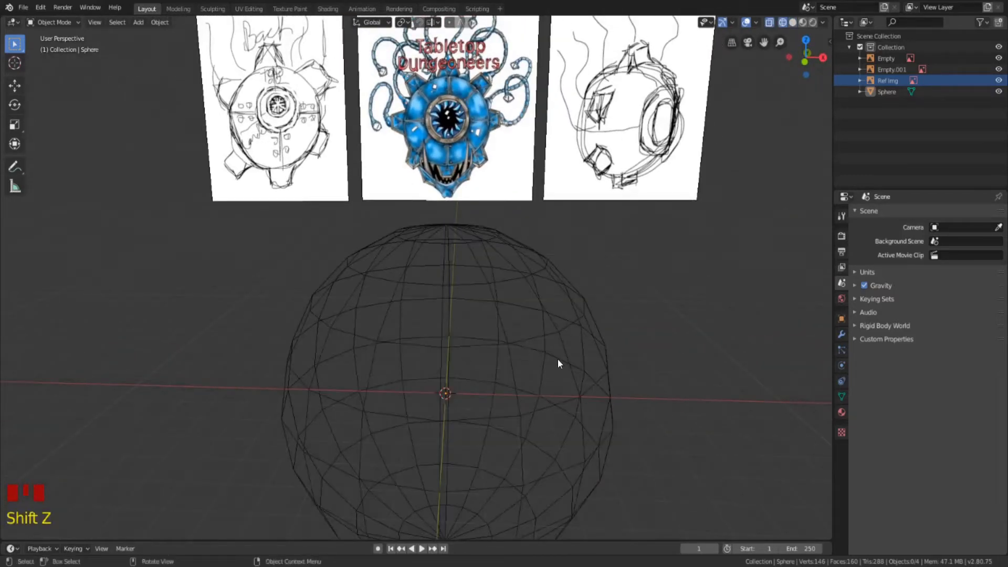
pyautogui.scroll(-2, 556, 359)
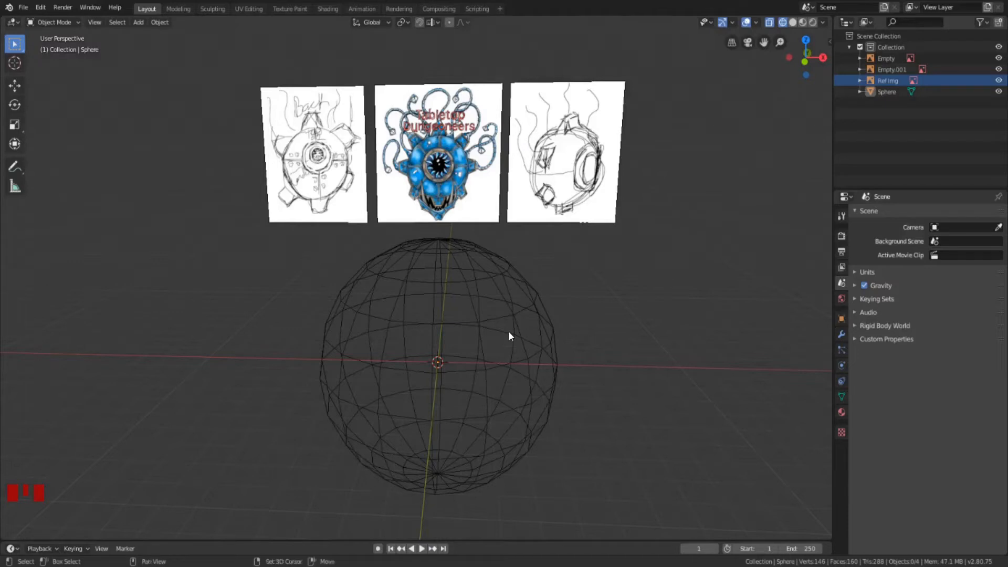
pyautogui.hotkey('shift', 'z')
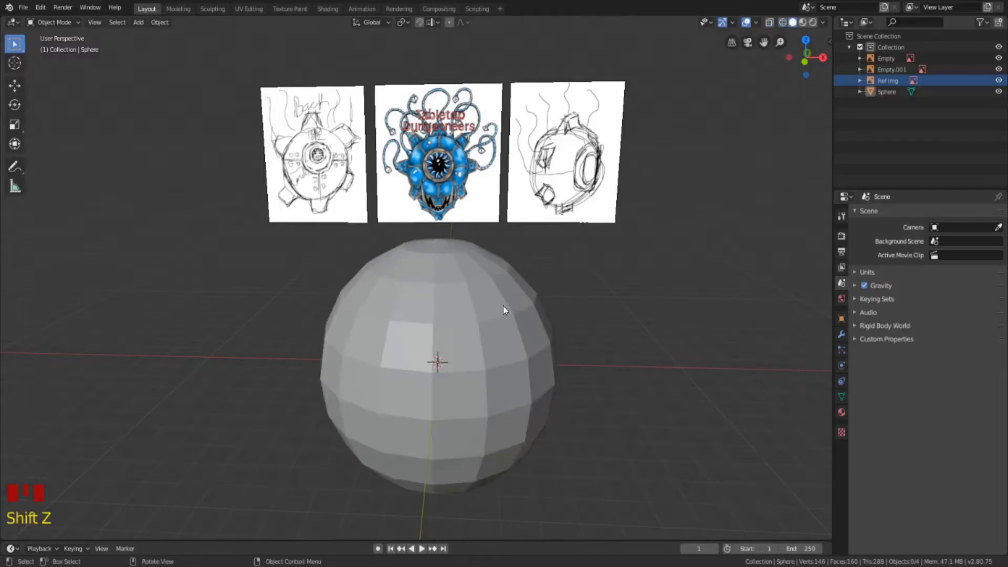
# Put the sphere into Edit Mode with face selection
pyautogui.click(484, 364)
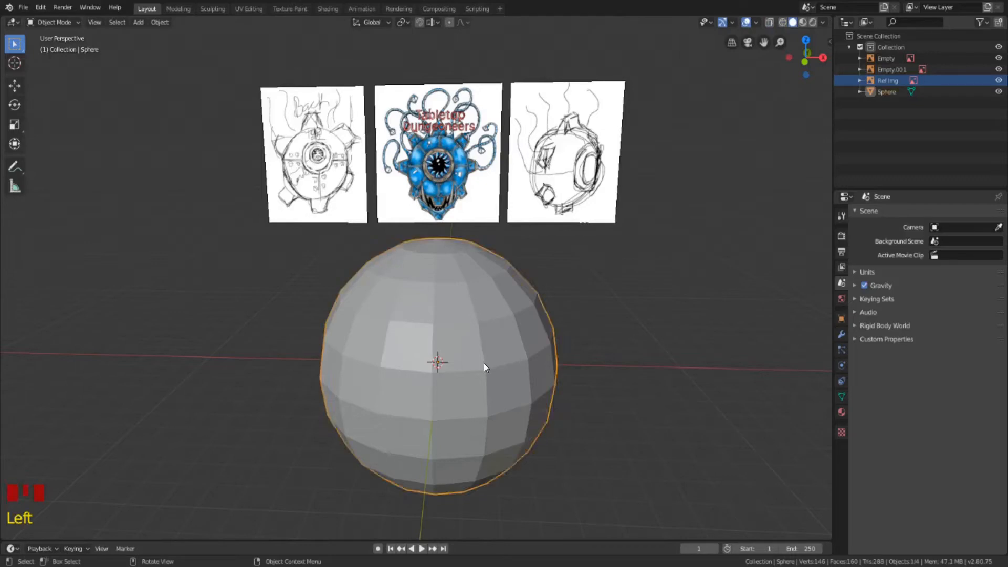
pyautogui.press('Tab')
pyautogui.press('3')
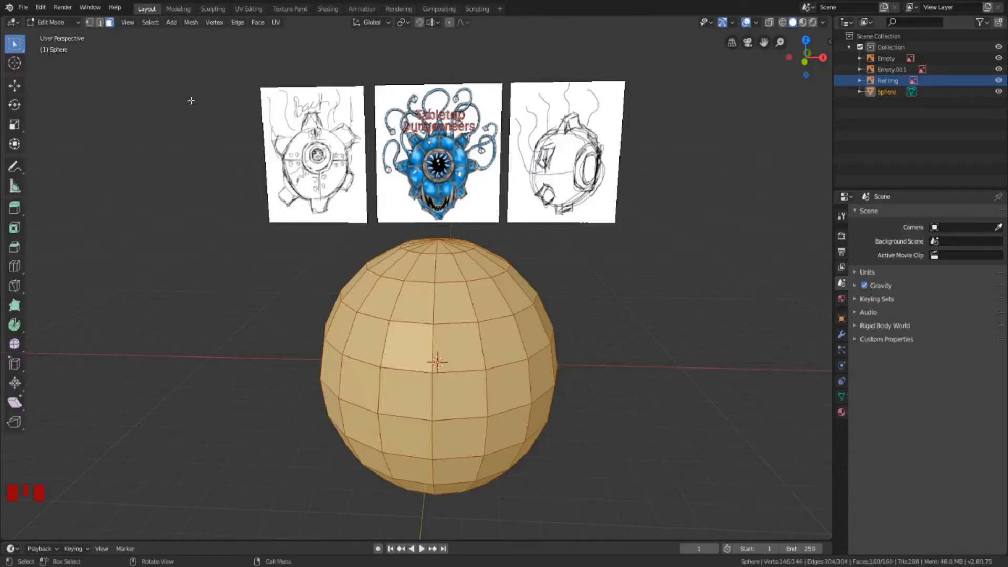
# Extrude all the sphere's faces outward along their normals by about 2.23 m with Flip Normals enabled
pyautogui.hotkey('shift', 'z')
pyautogui.rightClick(470, 437)
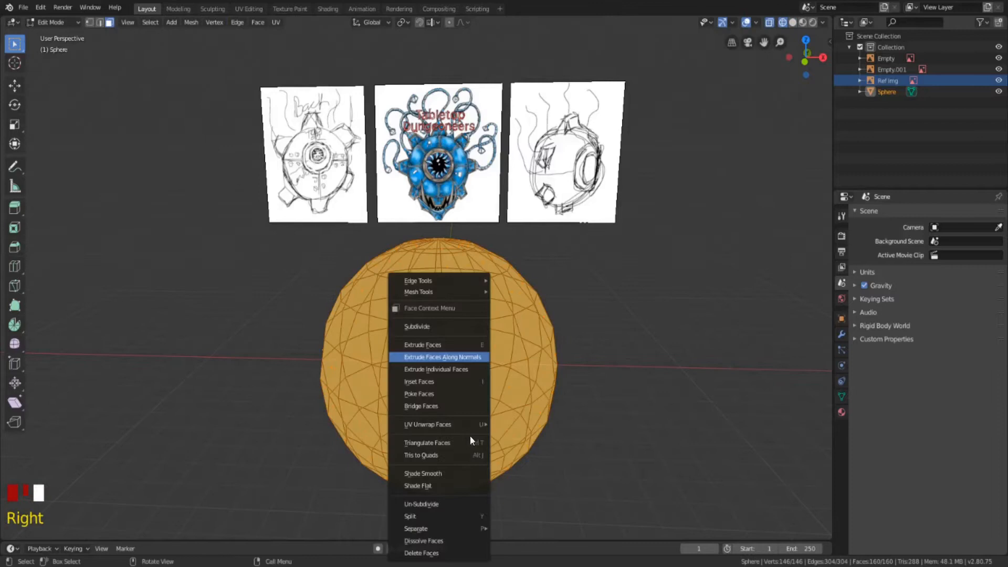
pyautogui.click(464, 358)
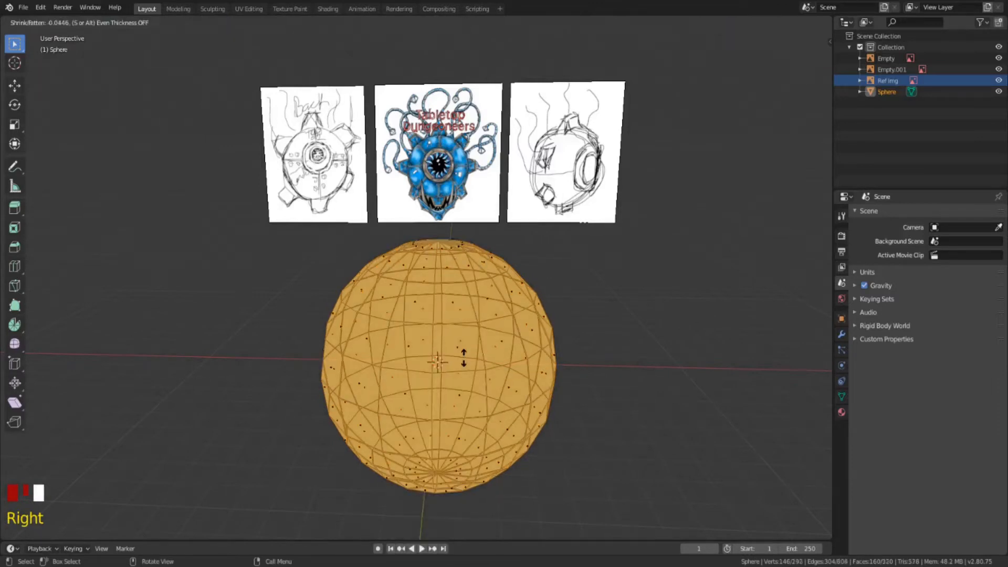
pyautogui.click(467, 387)
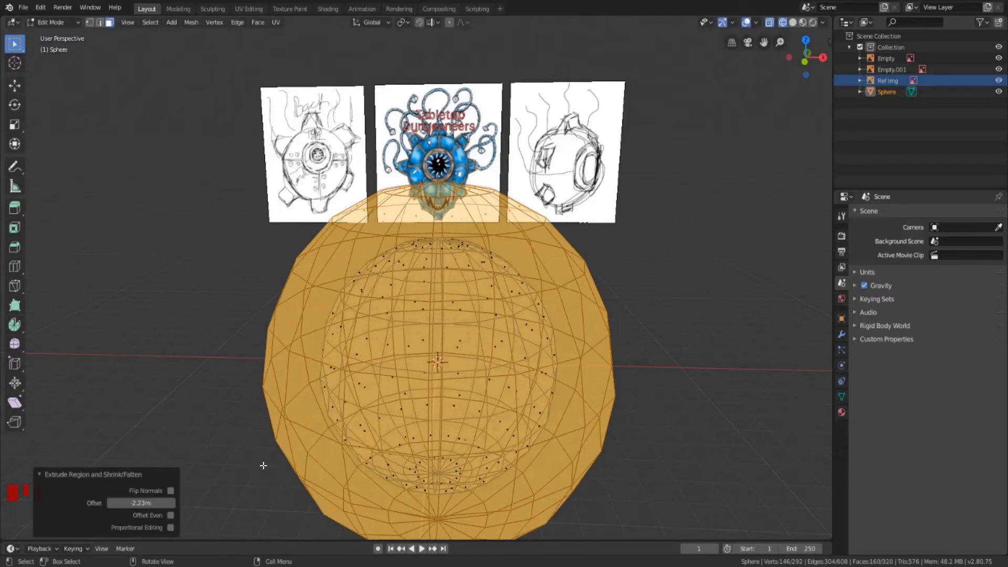
pyautogui.click(170, 491)
# Turn on the face normals overlay and lengthen its normal lines
pyautogui.click(755, 23)
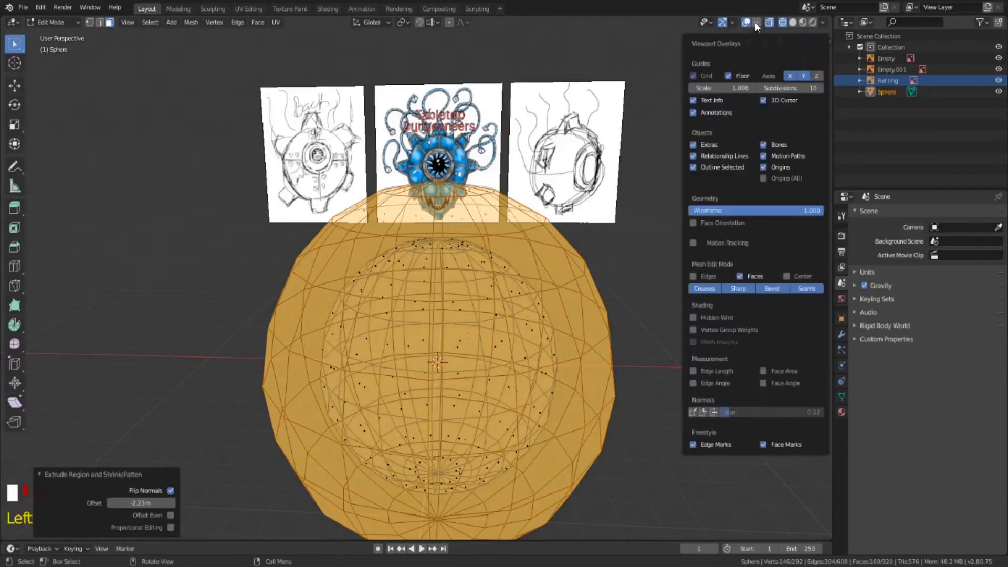
pyautogui.click(714, 412)
pyautogui.moveTo(724, 413); pyautogui.dragTo(746, 416)
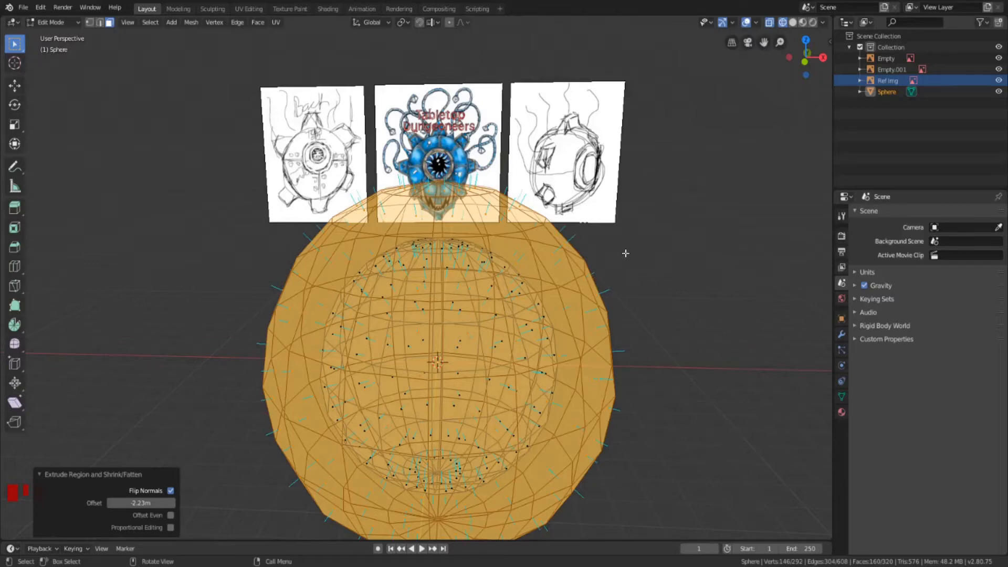
# Inspect the face normals on the inside and outside of the extruded shell, and undo the outward extrusion
pyautogui.moveTo(625, 253); pyautogui.dragTo(604, 257, button='middle')
pyautogui.scroll(5, 470, 371)
pyautogui.moveTo(470, 371)
pyautogui.keyDown('shift'); pyautogui.mouseDown(button='middle')
pyautogui.moveTo(447, 241)
pyautogui.moveTo(491, 286)
pyautogui.mouseUp(button='middle'); pyautogui.keyUp('shift')
pyautogui.scroll(2, 451, 249)
pyautogui.hotkey('shift', 'z')
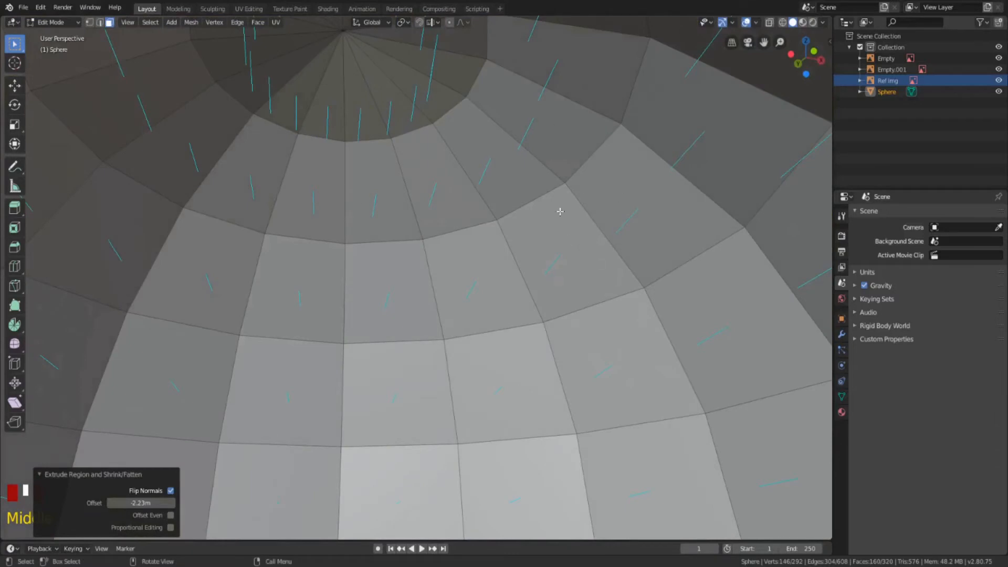
pyautogui.scroll(-2, 547, 297)
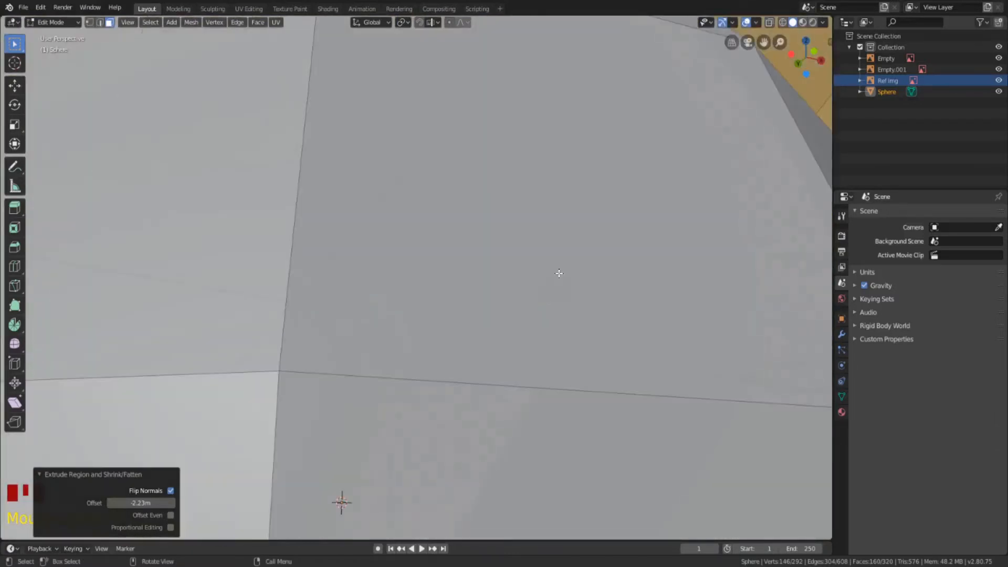
pyautogui.moveTo(559, 273)
pyautogui.mouseDown(button='middle')
pyautogui.moveTo(615, 261)
pyautogui.moveTo(561, 267)
pyautogui.mouseUp(button='middle')
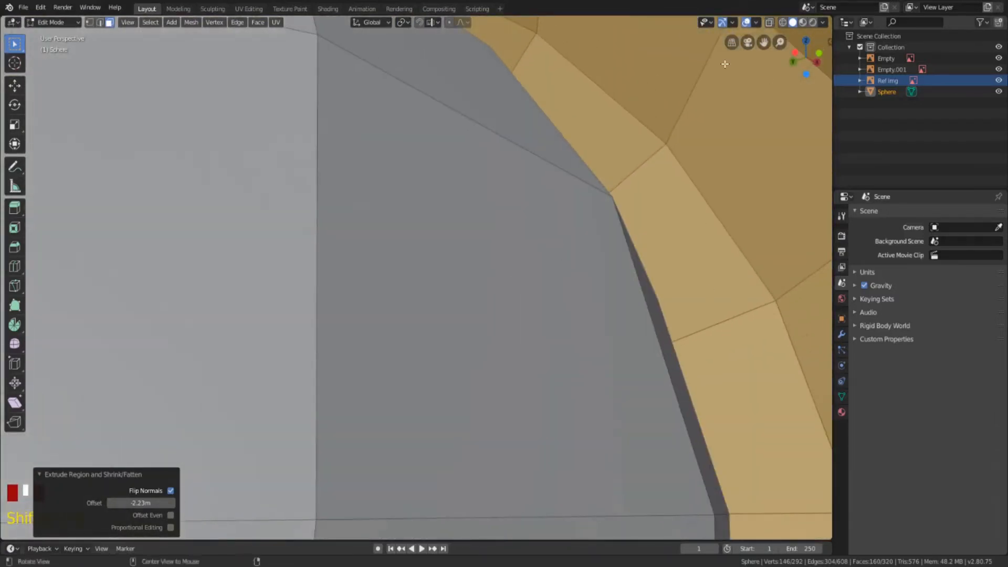
pyautogui.scroll(-3, 550, 301)
pyautogui.moveTo(479, 258); pyautogui.dragTo(411, 298, button='middle')
pyautogui.scroll(-5, 410, 299)
pyautogui.moveTo(422, 250); pyautogui.dragTo(436, 236, button='middle')
pyautogui.hotkey('ctrl', 'z')
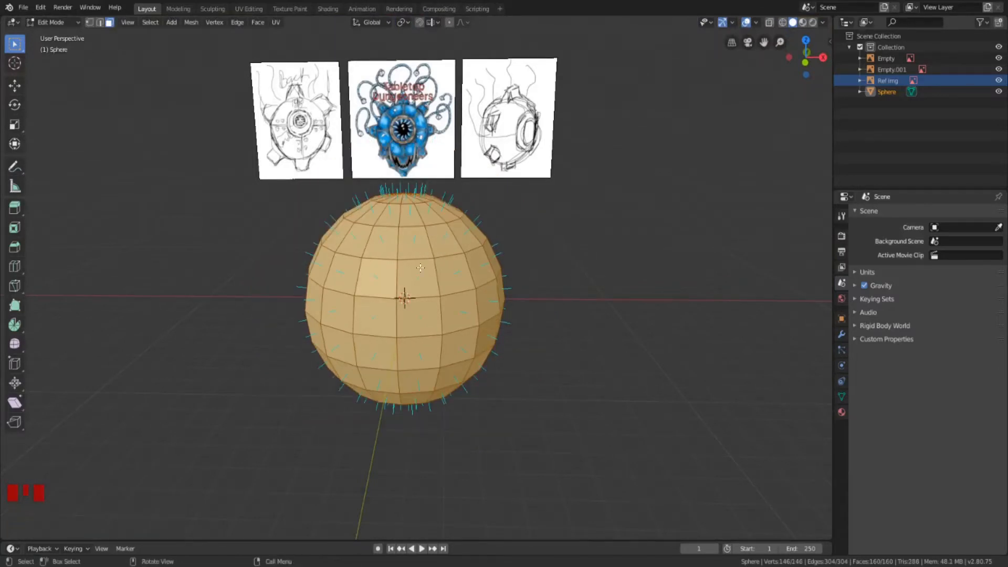
# Extrude all the sphere's faces inward along their normals by about 1.06 m and flip the inner shell's normals
pyautogui.hotkey('shift', 'z')
pyautogui.rightClick(422, 258)
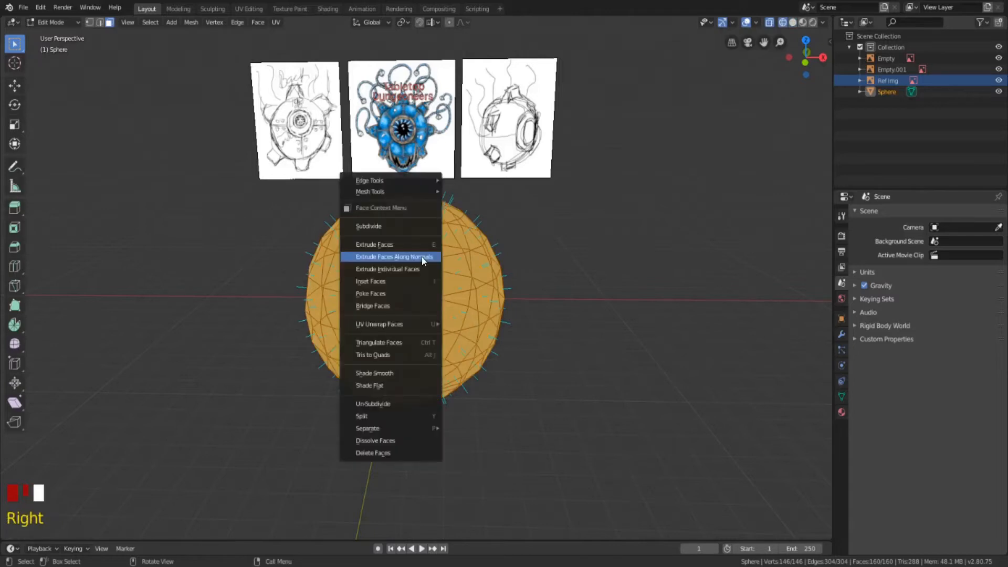
pyautogui.click(421, 257)
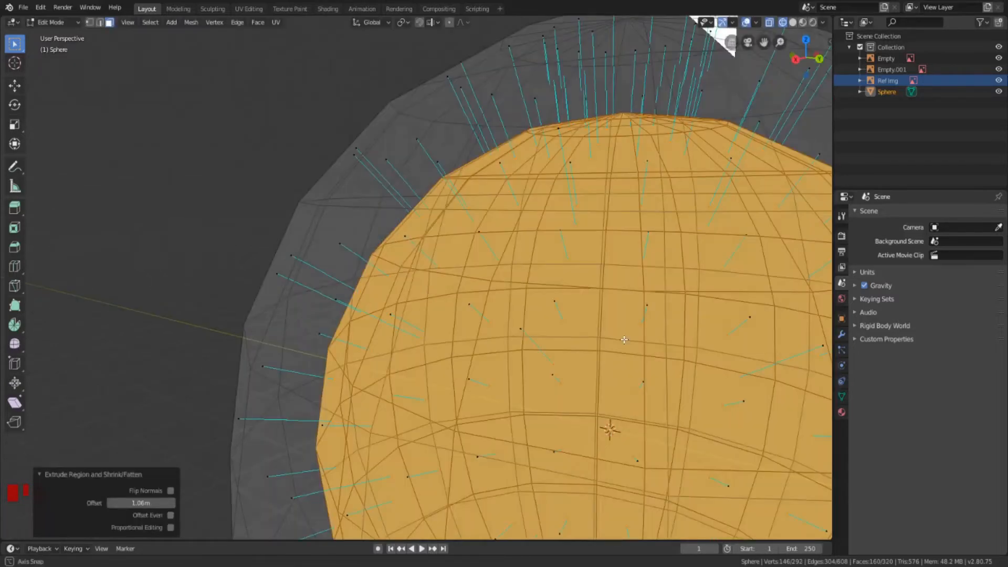
pyautogui.moveTo(624, 340); pyautogui.dragTo(603, 300, button='middle')
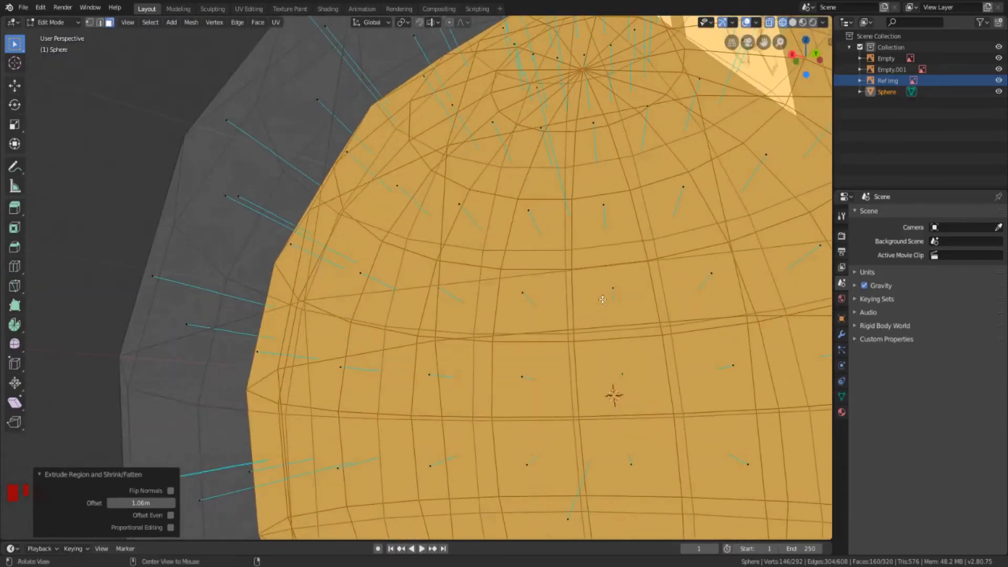
pyautogui.scroll(-4, 632, 312)
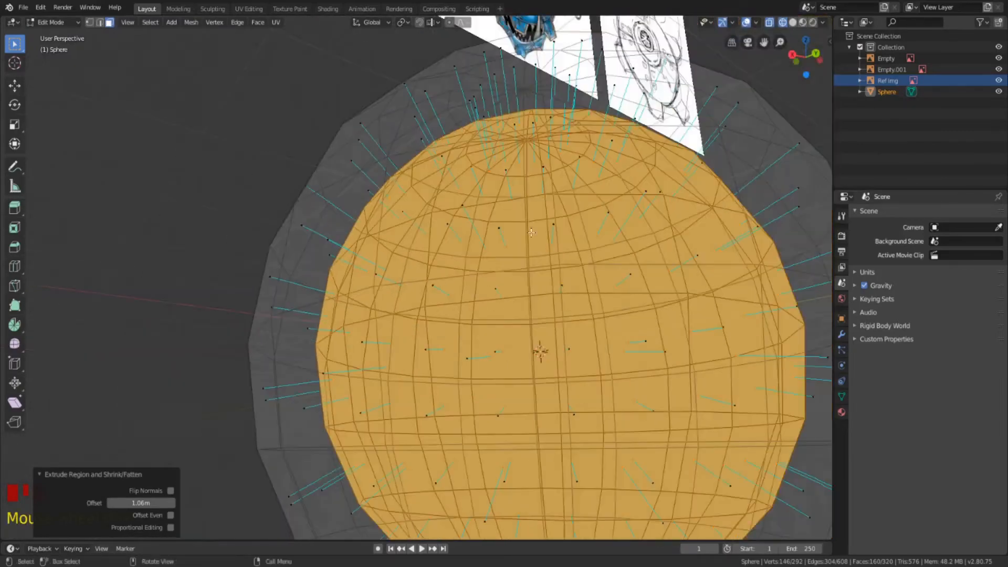
pyautogui.hotkey('alt', 'n')
pyautogui.click(634, 360)
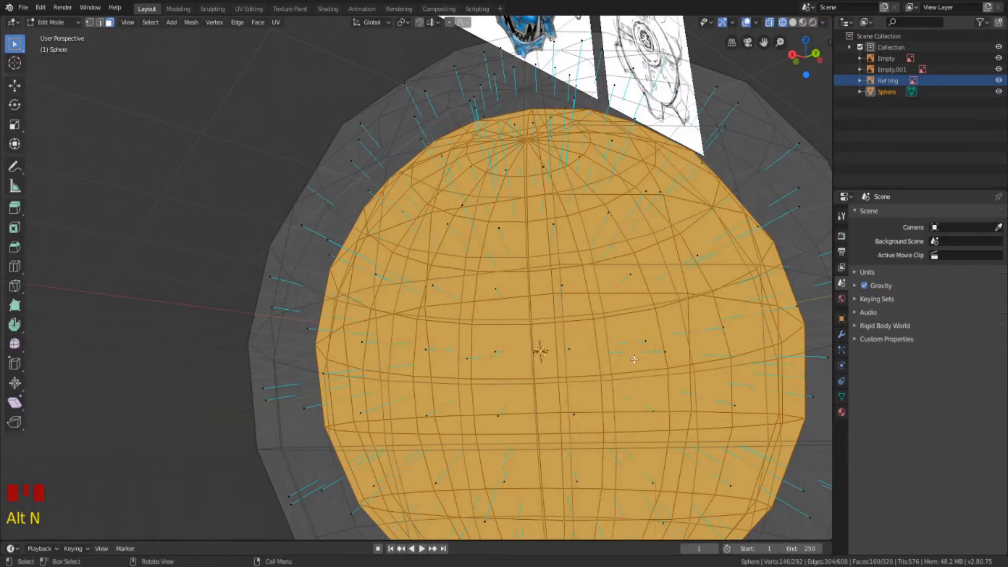
# Select all linked faces of the sphere's outer shell and flip their normals
pyautogui.click(319, 156)
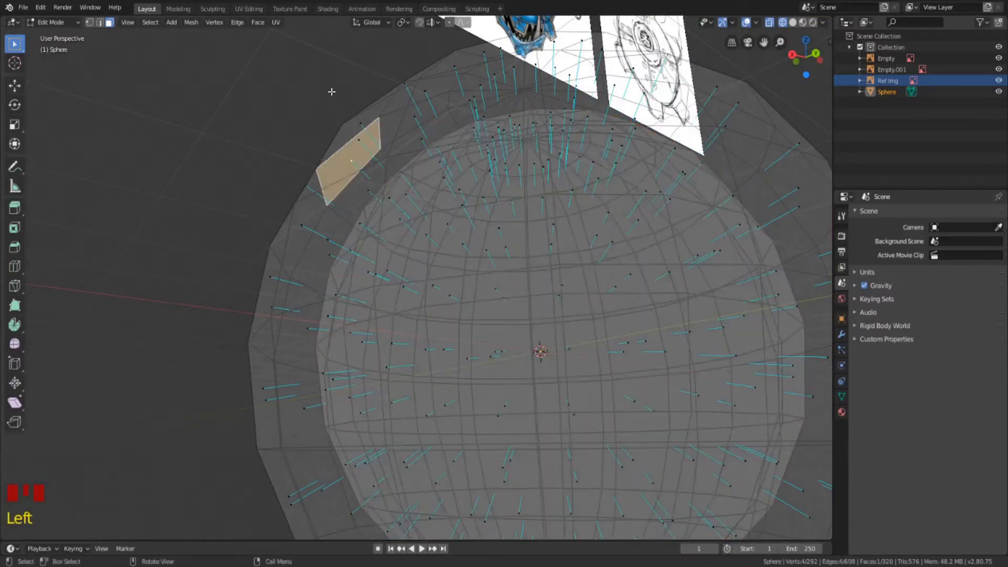
pyautogui.press('l')
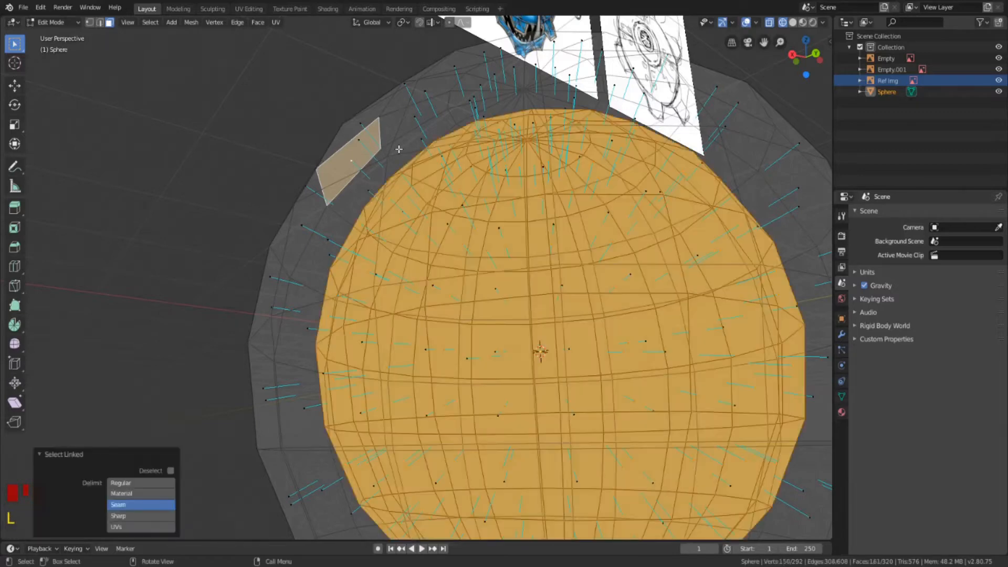
pyautogui.click(404, 138)
pyautogui.press('l')
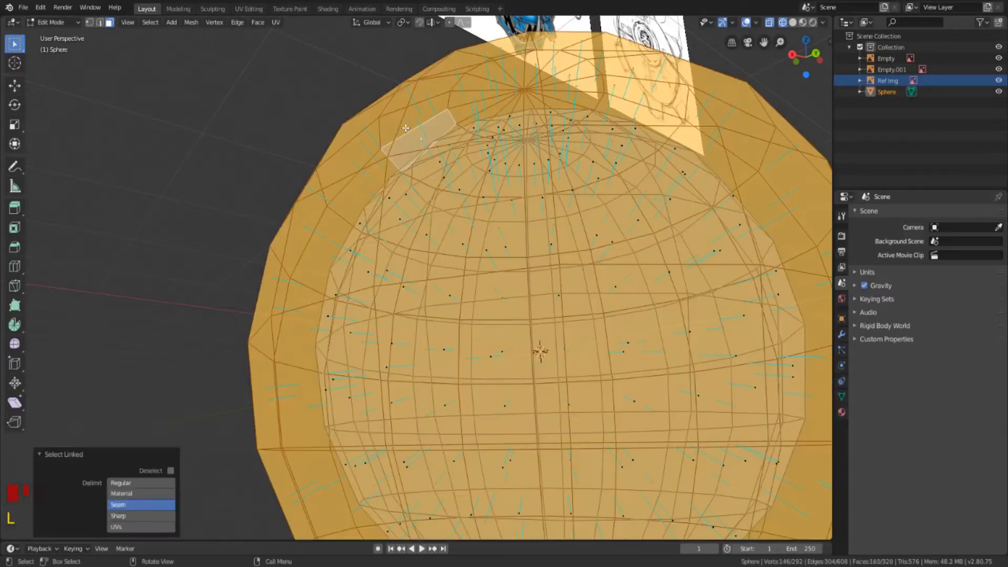
pyautogui.hotkey('alt', 'n')
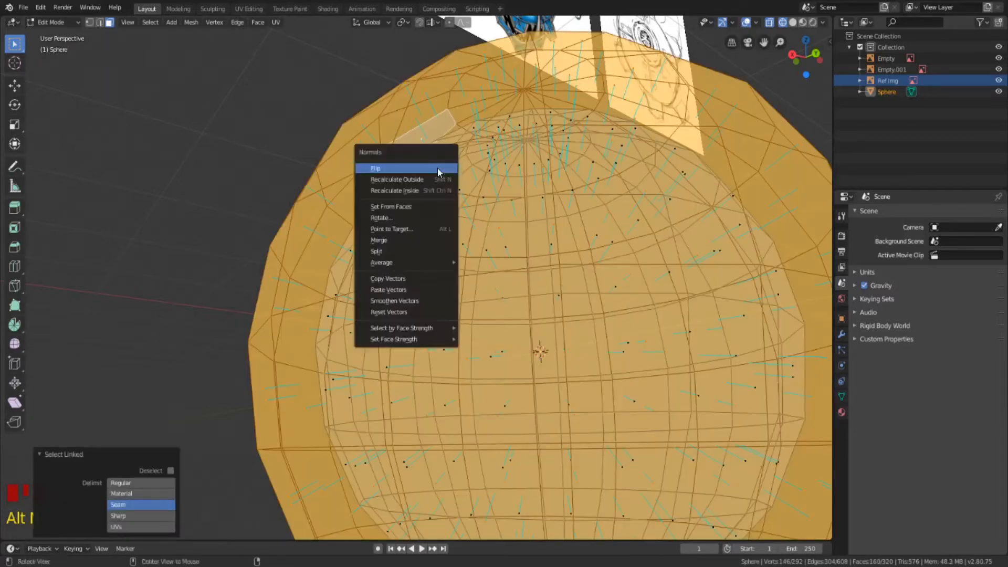
pyautogui.click(438, 168)
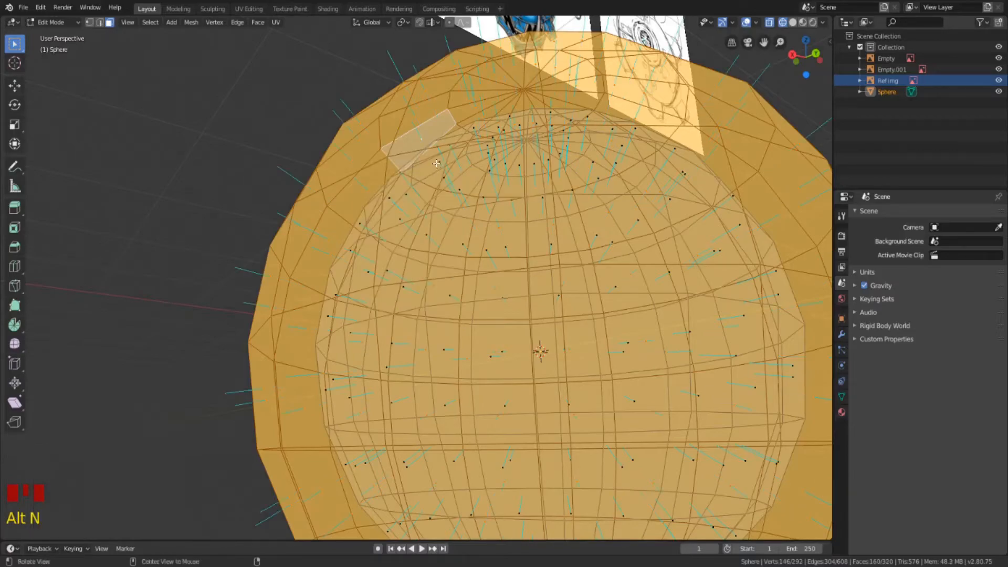
# Examine the normal directions from inside and outside the hollow sphere in wireframe and solid shading
pyautogui.moveTo(438, 168); pyautogui.dragTo(338, 195, button='middle')
pyautogui.scroll(4, 368, 242)
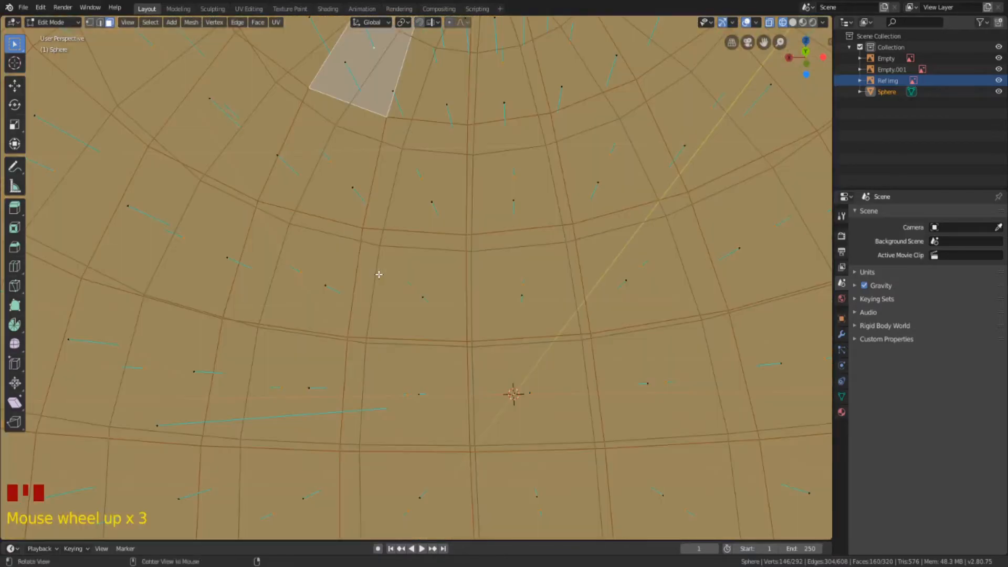
pyautogui.moveTo(378, 273); pyautogui.dragTo(407, 279, button='middle')
pyautogui.hotkey('shift', 'z')
pyautogui.scroll(2, 398, 281)
pyautogui.press('a')
pyautogui.scroll(-7, 402, 279)
pyautogui.scroll(-2, 402, 279)
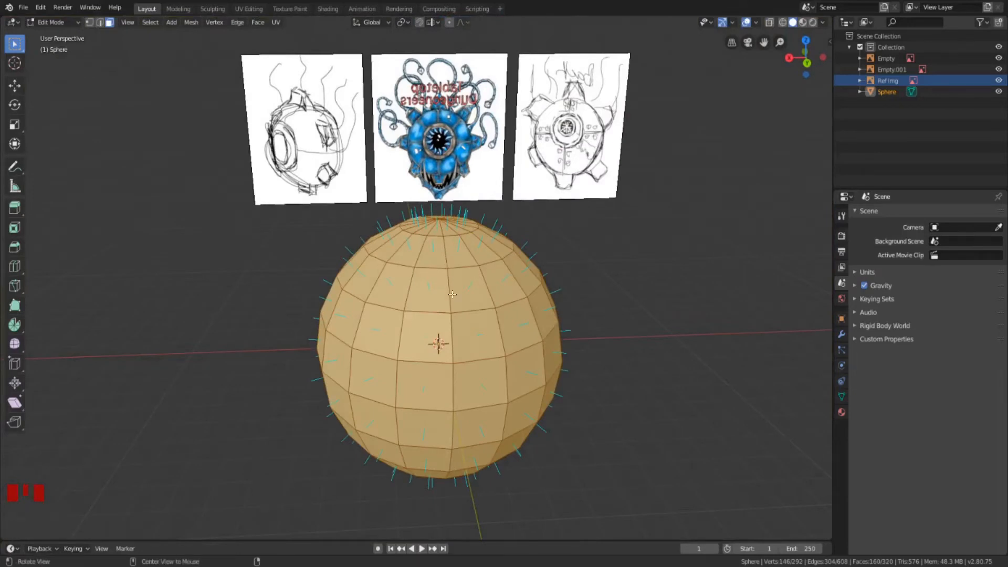
# Turn off the face normals overlay on the sphere
pyautogui.moveTo(445, 263)
pyautogui.mouseDown(button='middle')
pyautogui.moveTo(424, 270)
pyautogui.moveTo(447, 269)
pyautogui.mouseUp(button='middle')
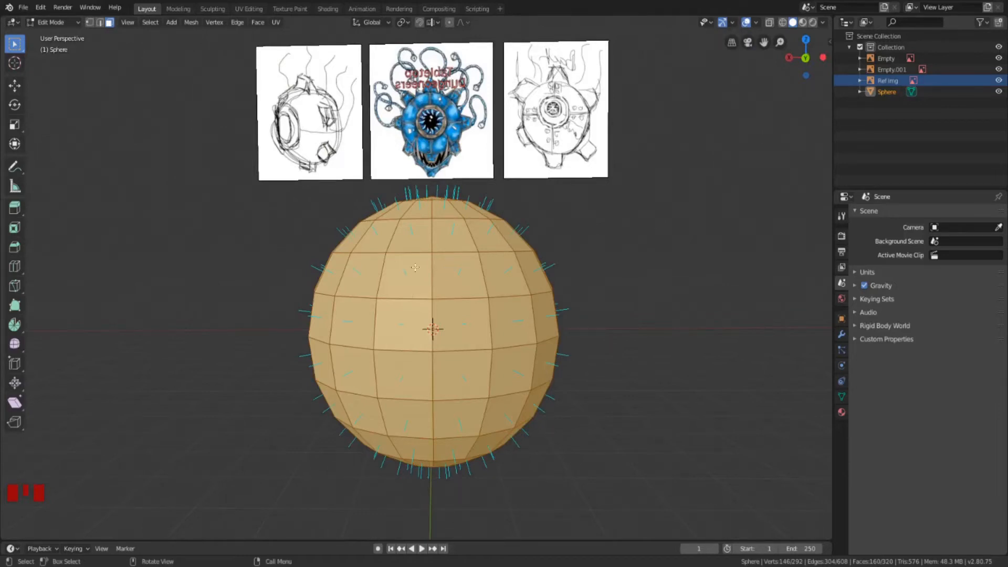
pyautogui.moveTo(515, 273); pyautogui.dragTo(461, 310, button='middle')
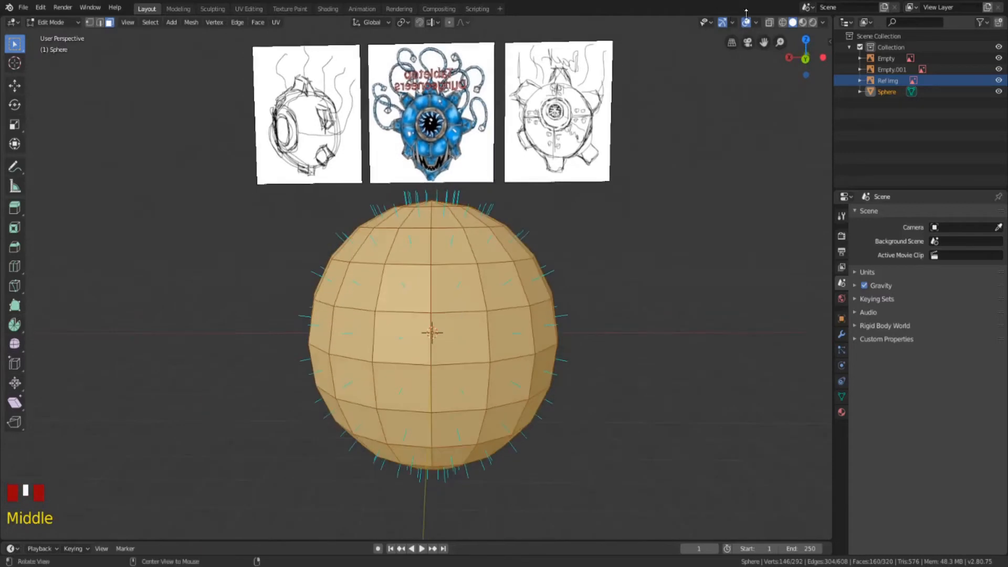
pyautogui.click(756, 22)
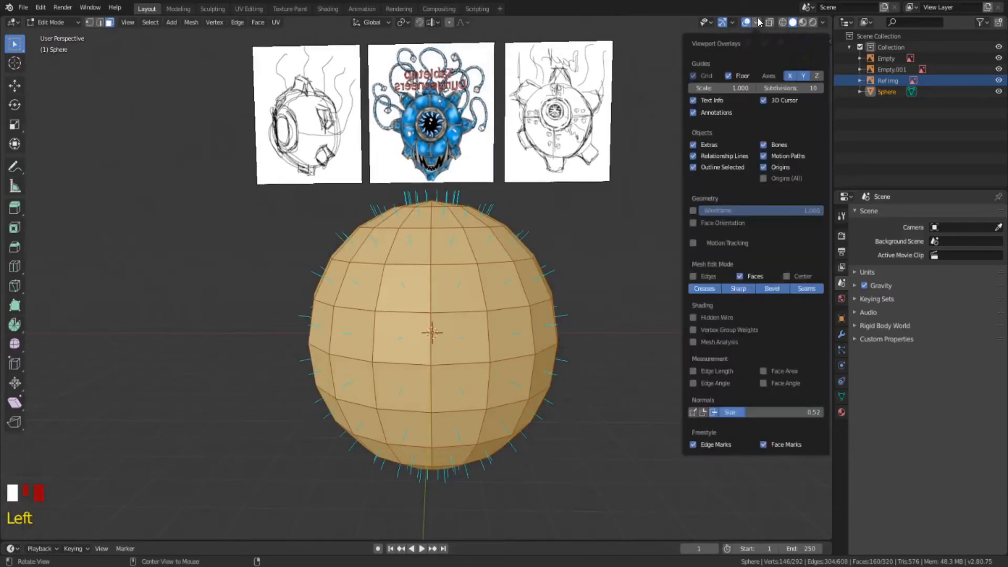
pyautogui.click(715, 413)
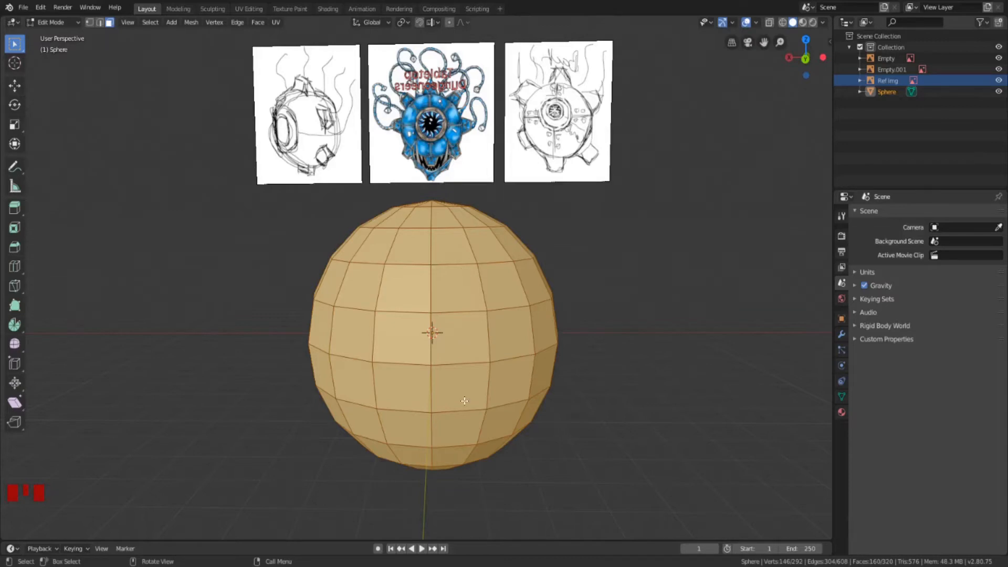
# Try adding a 2 m cube to the sphere's mesh in Edit Mode, and examine how it joins the same object
pyautogui.hotkey('shift', 'a')
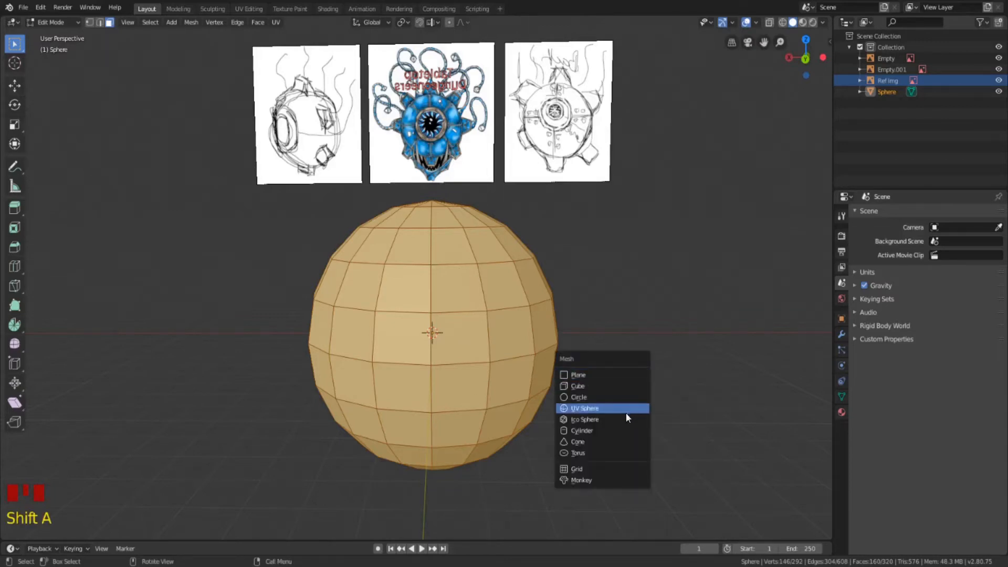
pyautogui.click(615, 386)
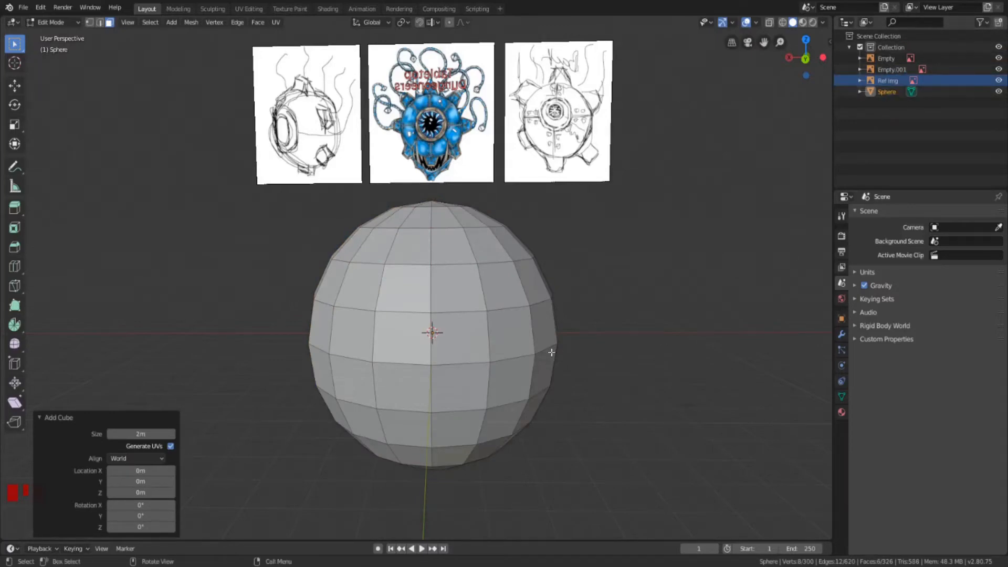
pyautogui.scroll(8, 473, 347)
pyautogui.scroll(-4, 473, 347)
pyautogui.hotkey('shift', 'z')
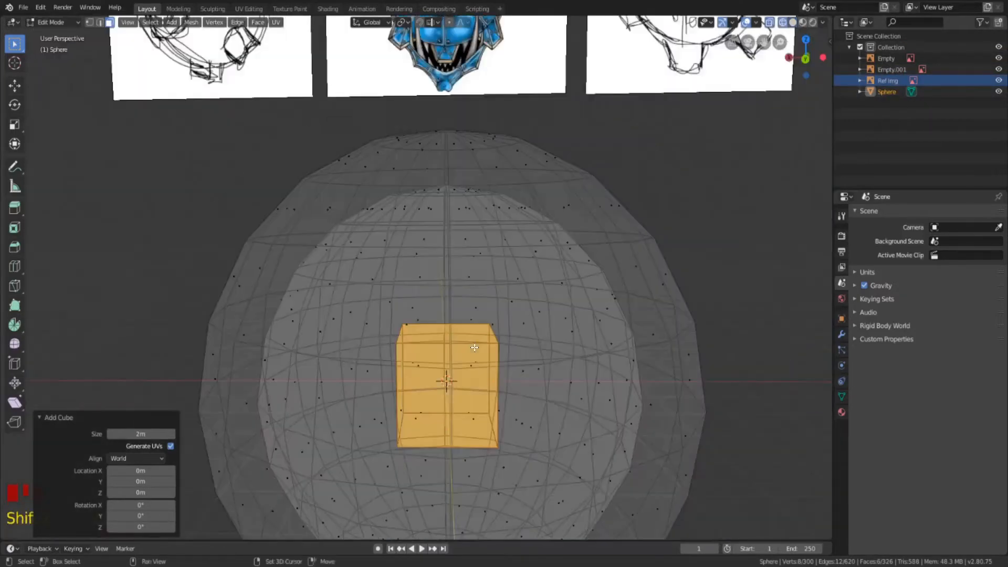
pyautogui.scroll(-4, 480, 341)
pyautogui.press('Tab')
pyautogui.click(663, 367)
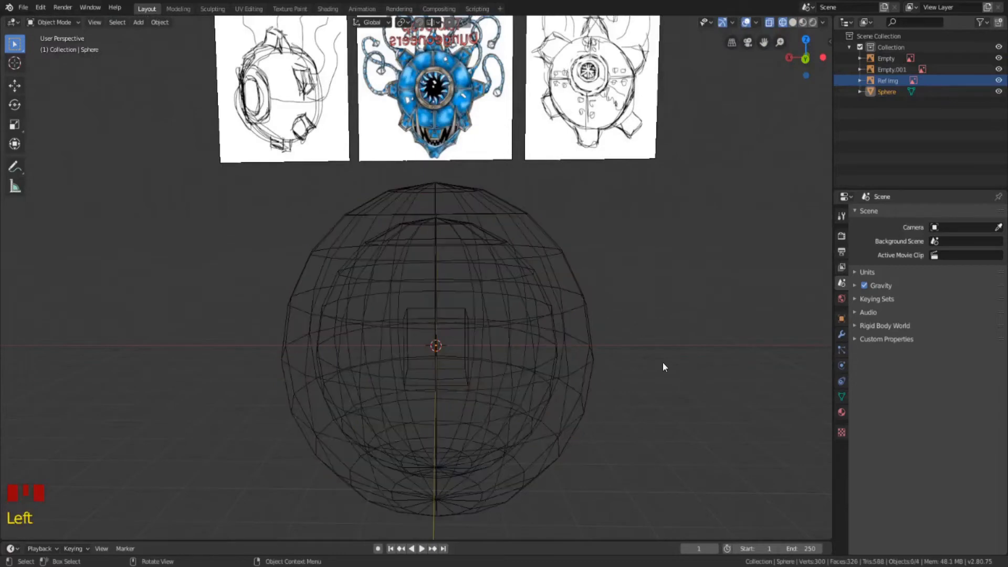
pyautogui.click(503, 368)
pyautogui.press('Tab')
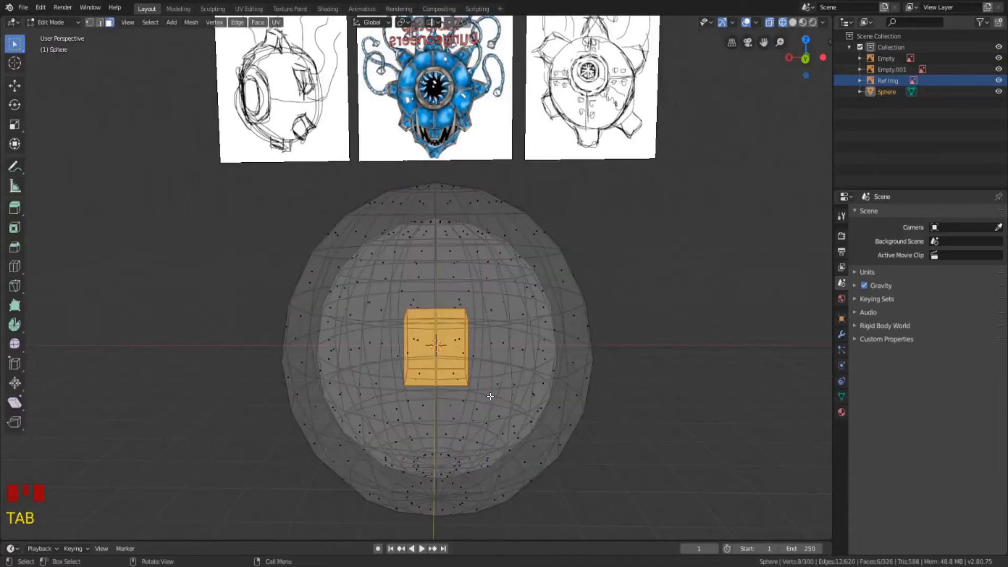
# Undo the addition of the cube to the sphere's mesh
pyautogui.hotkey('ctrl', 'z')
pyautogui.hotkey('ctrl', 'z')
pyautogui.hotkey('ctrl', 'z')
pyautogui.hotkey('ctrl', 'z')
pyautogui.hotkey('ctrl', 'z')
pyautogui.hotkey('ctrl', 'z')
pyautogui.hotkey('ctrl', 'z')
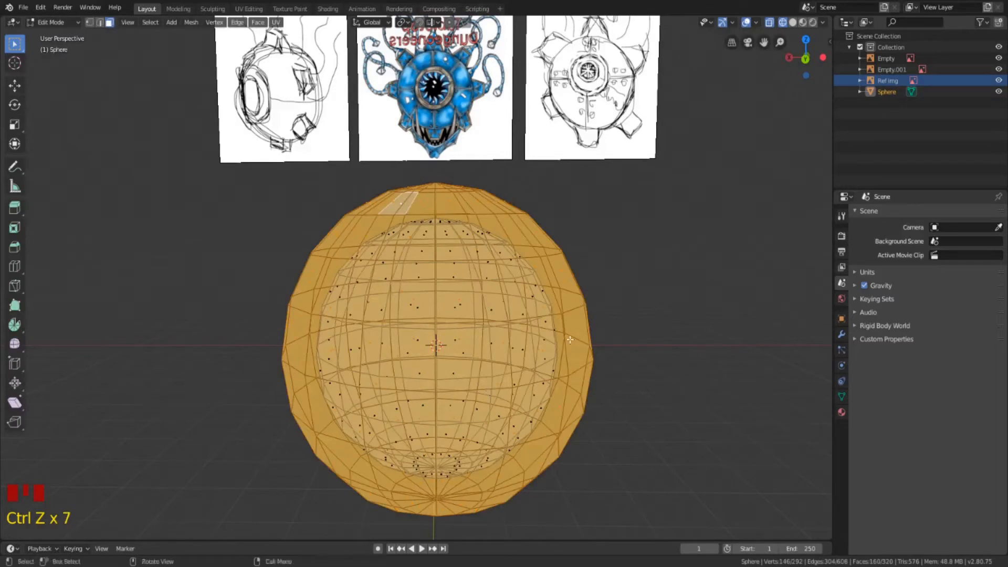
# Return the sphere to solid shading and switch to Object Mode with nothing selected
pyautogui.click(643, 300)
pyautogui.hotkey('shift', 'z')
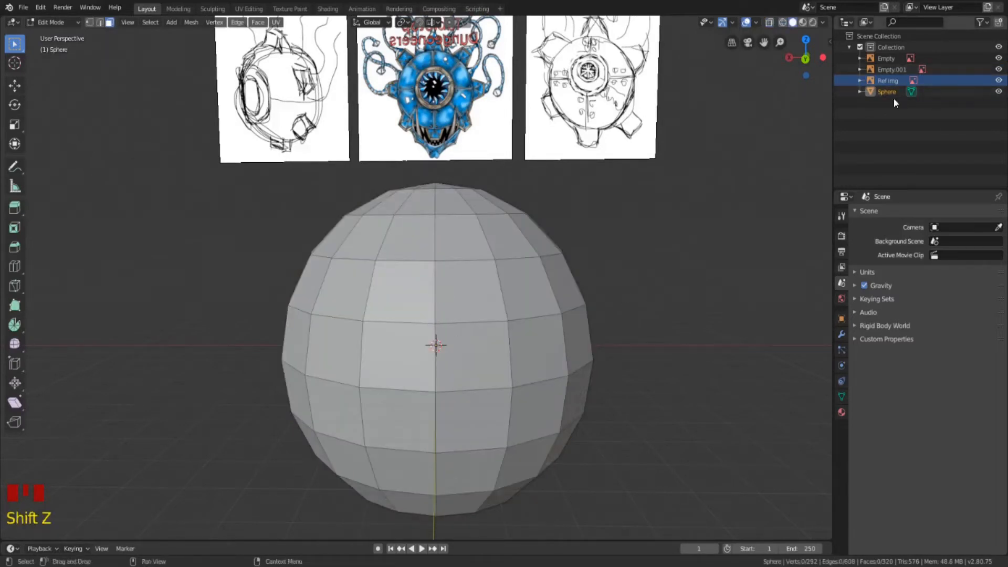
pyautogui.click(637, 348)
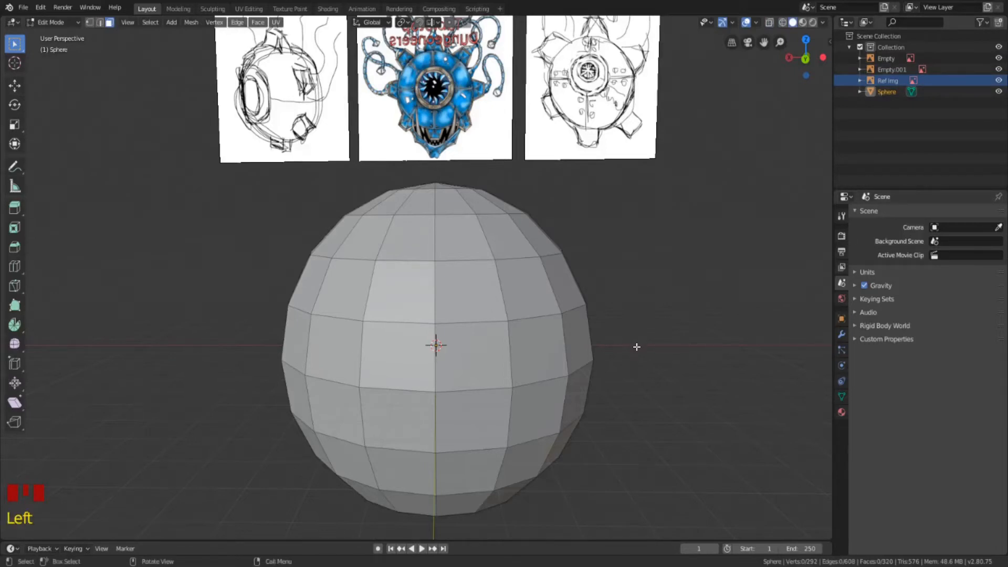
pyautogui.press('Tab')
pyautogui.click(637, 348)
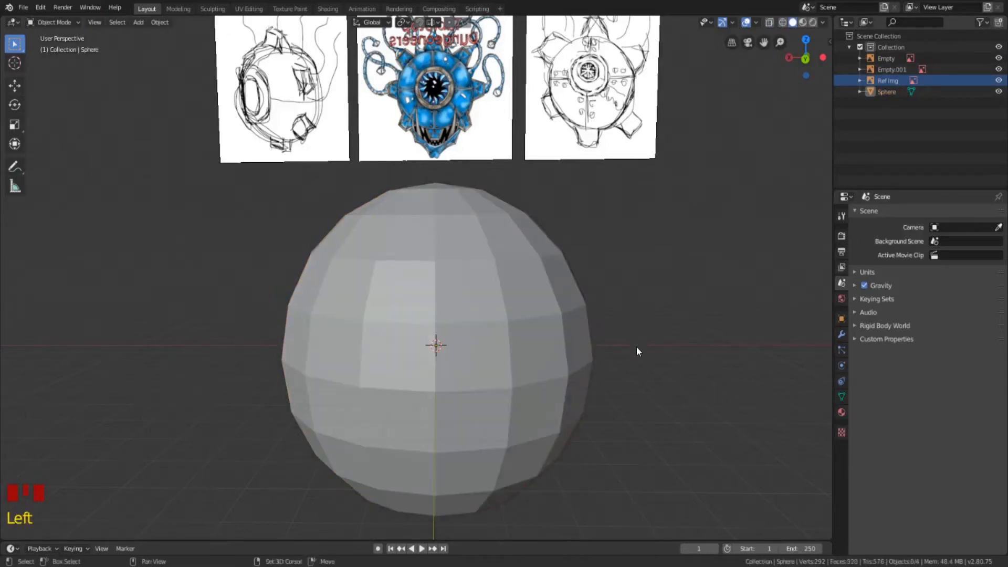
# Add a separate cylinder object with 50 vertices and an X rotation of 90°
pyautogui.hotkey('shift', 'a')
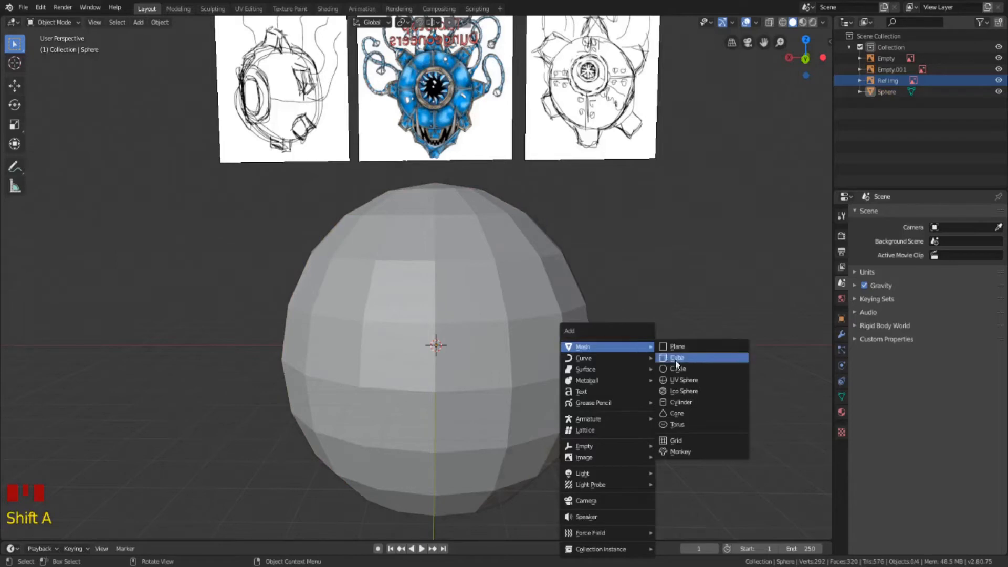
pyautogui.click(677, 403)
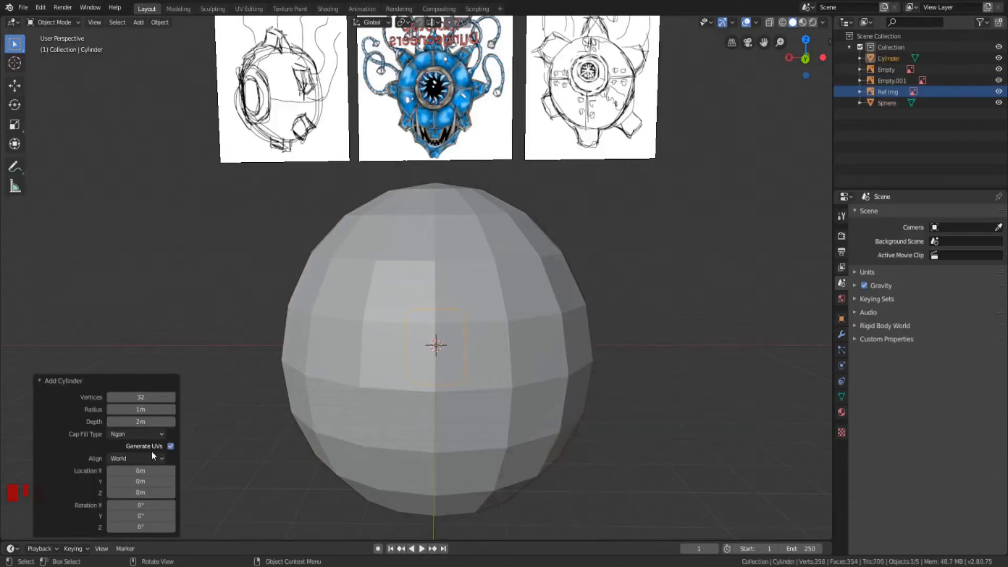
pyautogui.click(149, 397)
pyautogui.write('50')
pyautogui.press('Return')
pyautogui.click(133, 505)
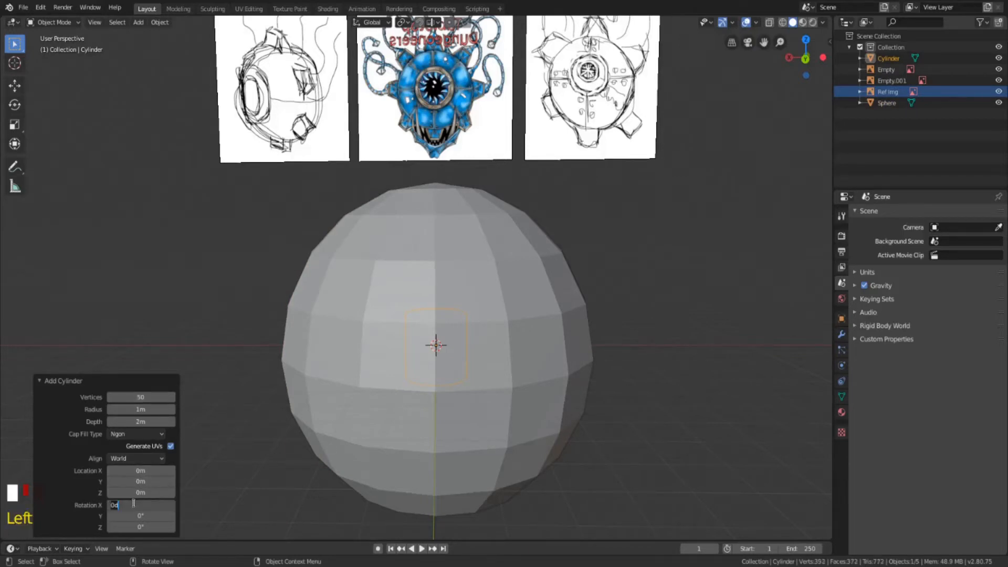
pyautogui.write('90')
pyautogui.press('Return')
# Scale the cylinder to about 1.986 and move it about 3.38 m along Y so it protrudes from the sphere's front
pyautogui.click(842, 319)
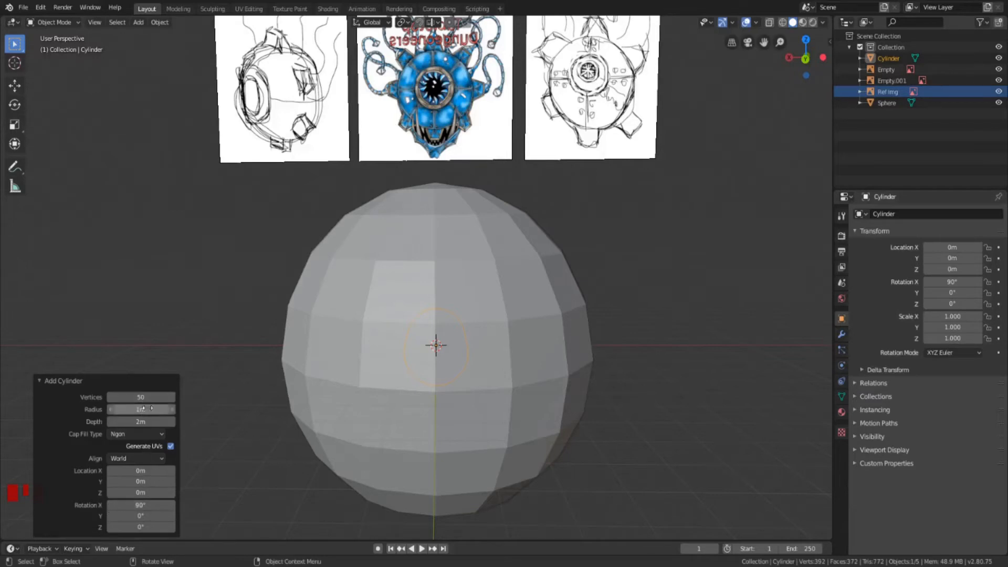
pyautogui.moveTo(211, 323); pyautogui.dragTo(352, 327, button='middle')
pyautogui.keyDown('shift'); pyautogui.moveTo(558, 349); pyautogui.dragTo(445, 366, button='middle'); pyautogui.keyUp('shift')
pyautogui.press('s')
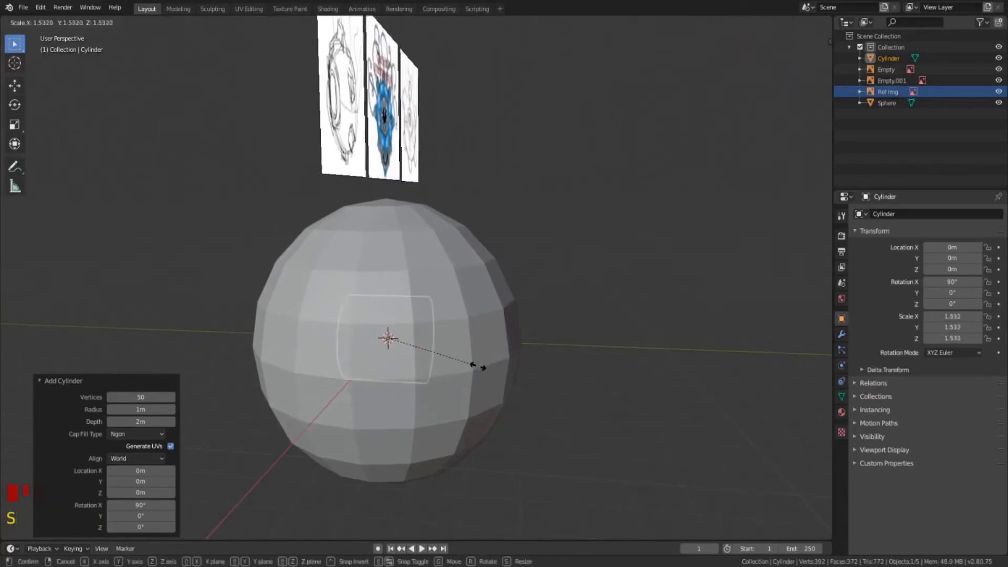
pyautogui.click(506, 371)
pyautogui.press('g')
pyautogui.press('y')
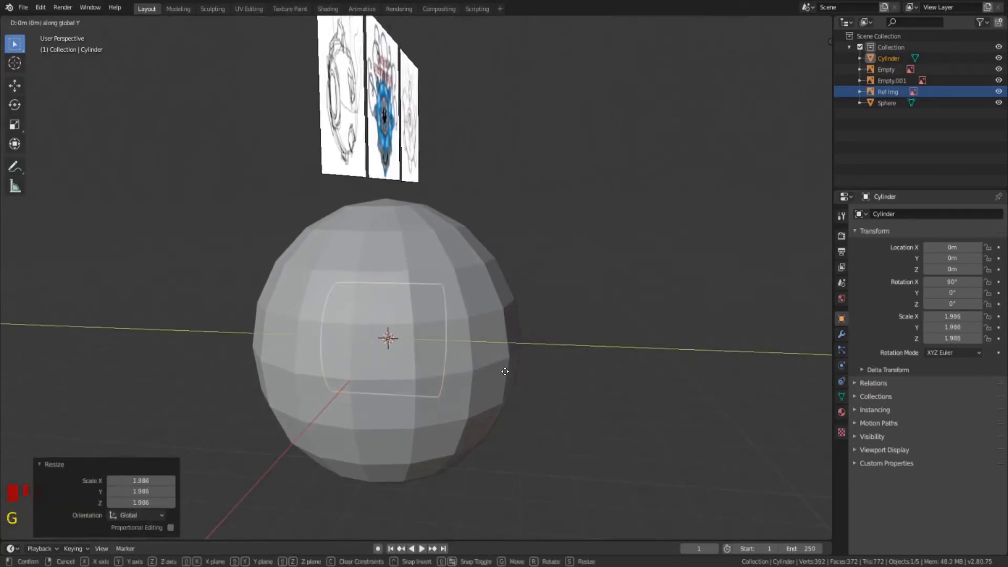
pyautogui.click(593, 378)
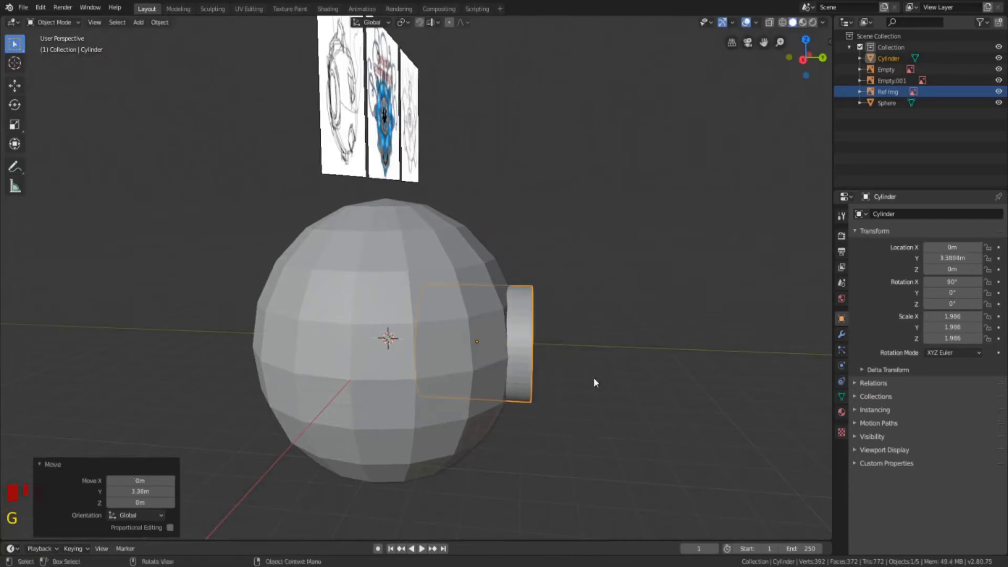
# Examine in wireframe and solid shading how the cylinder passes through the sphere's outer and inner walls, comparing it with the reference images
pyautogui.moveTo(594, 378); pyautogui.dragTo(522, 290, button='middle')
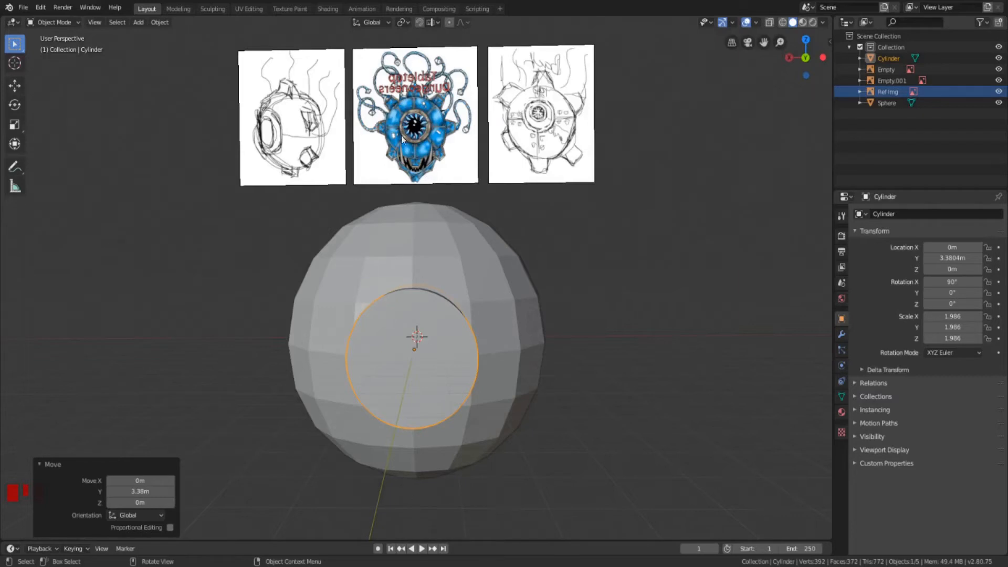
pyautogui.moveTo(434, 262)
pyautogui.mouseDown(button='middle')
pyautogui.moveTo(446, 247)
pyautogui.moveTo(436, 228)
pyautogui.moveTo(446, 282)
pyautogui.moveTo(512, 275)
pyautogui.moveTo(570, 287)
pyautogui.moveTo(631, 275)
pyautogui.moveTo(600, 183)
pyautogui.moveTo(560, 284)
pyautogui.mouseUp(button='middle')
pyautogui.hotkey('shift', 'z')
pyautogui.scroll(5, 528, 394)
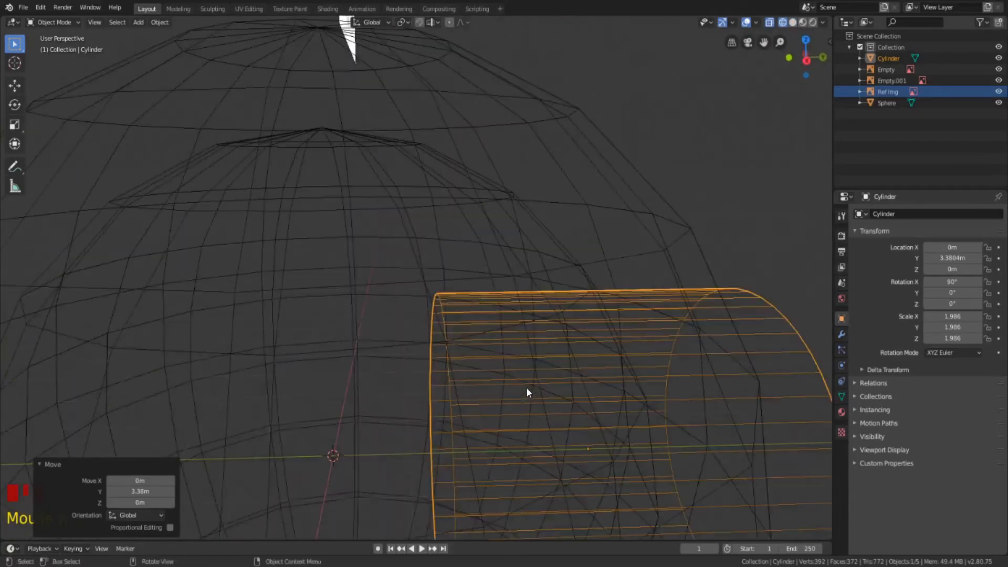
pyautogui.moveTo(527, 395); pyautogui.dragTo(436, 277, button='middle')
pyautogui.scroll(-6, 430, 298)
pyautogui.press('Tab')
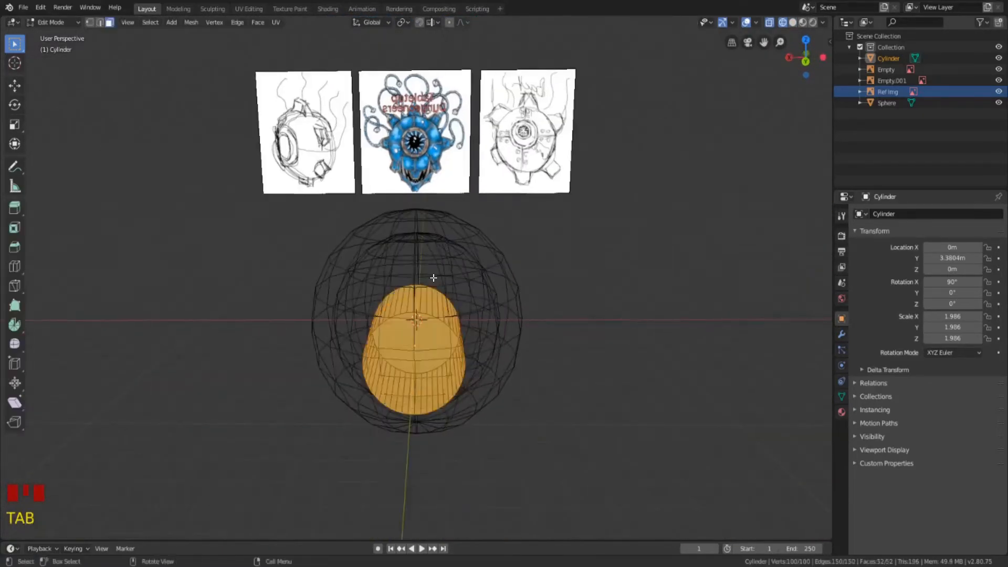
pyautogui.click(439, 262)
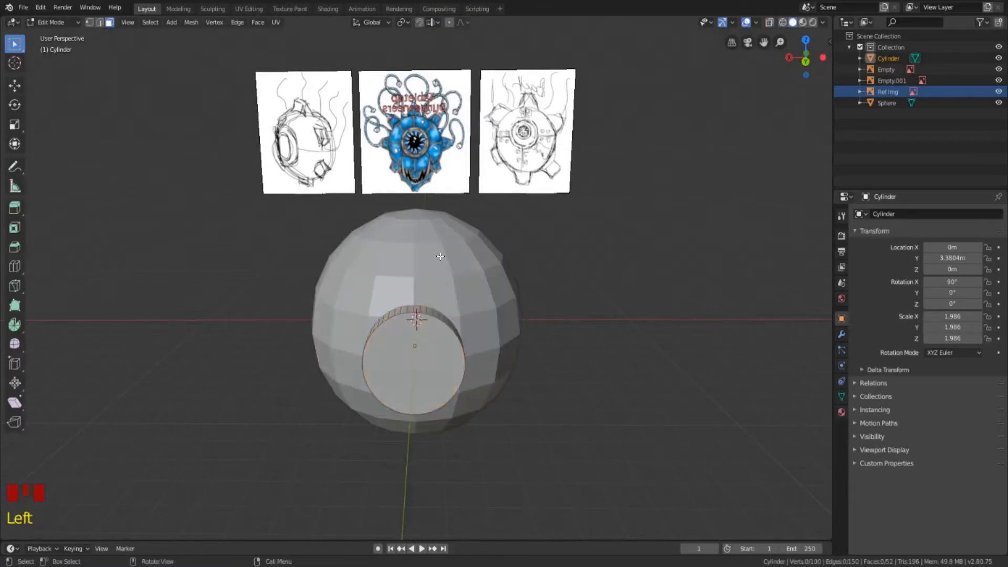
pyautogui.press('Tab')
# Add a Boolean modifier to the sphere, using the Difference operation with the Cylinder as its object
pyautogui.click(439, 242)
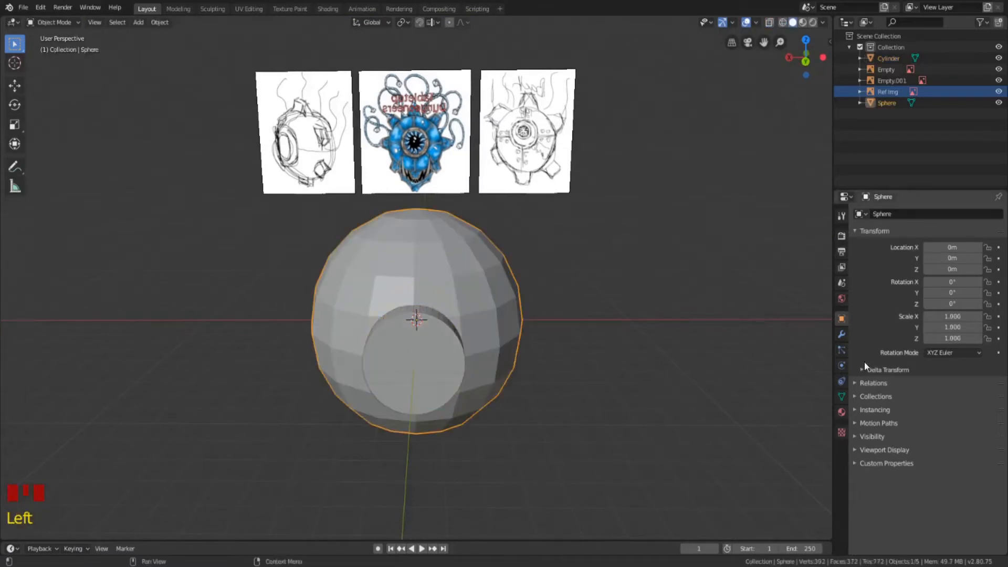
pyautogui.click(842, 333)
pyautogui.click(887, 217)
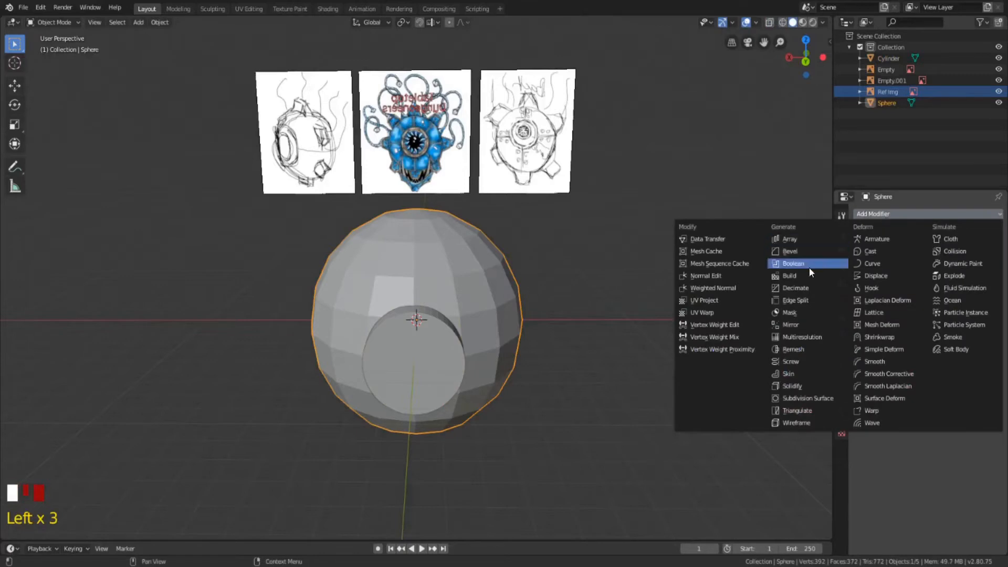
pyautogui.click(794, 264)
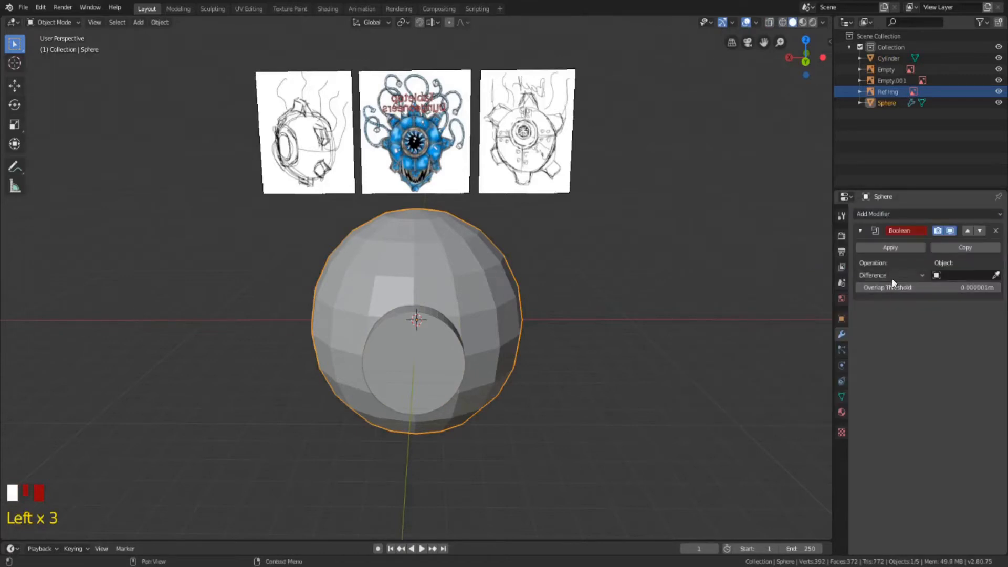
pyautogui.click(950, 275)
pyautogui.click(914, 291)
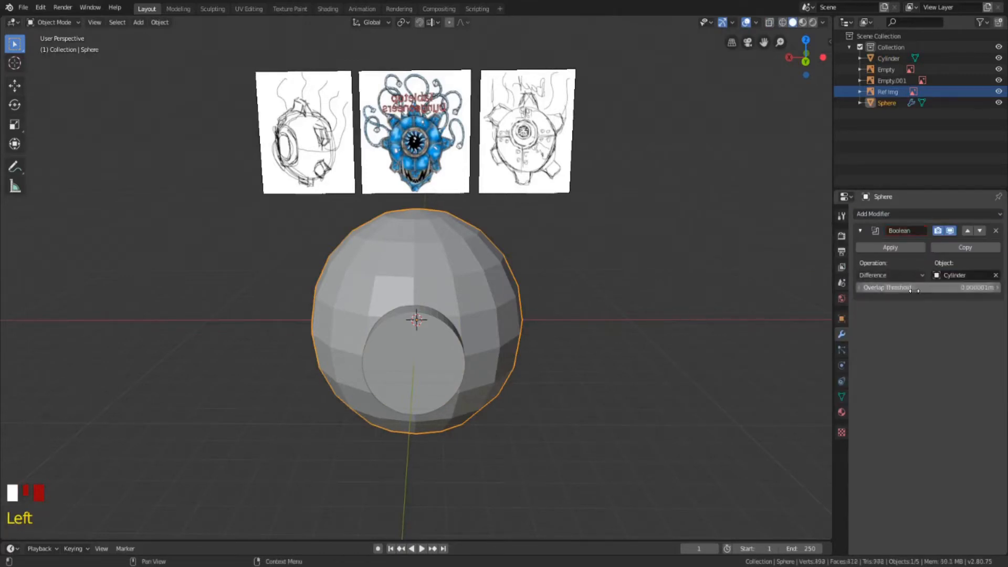
# Apply the Boolean modifier on the sphere and delete the cylinder used as the cutter
pyautogui.click(890, 247)
pyautogui.click(439, 352)
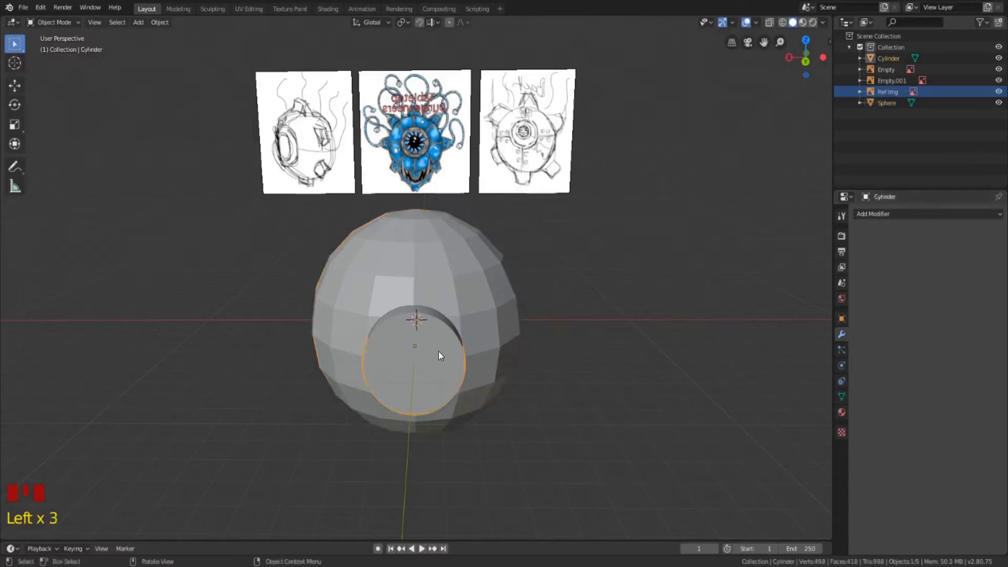
pyautogui.press('Delete')
pyautogui.scroll(4, 467, 357)
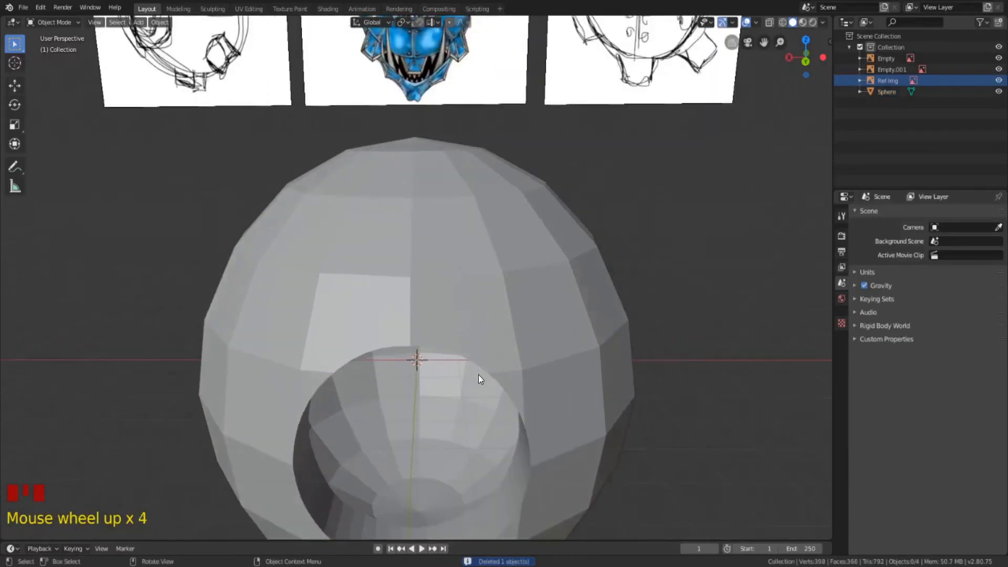
# Examine the cut eye opening from several angles and compare the body's orientation and details with the three reference images
pyautogui.moveTo(478, 375); pyautogui.dragTo(409, 425, button='middle')
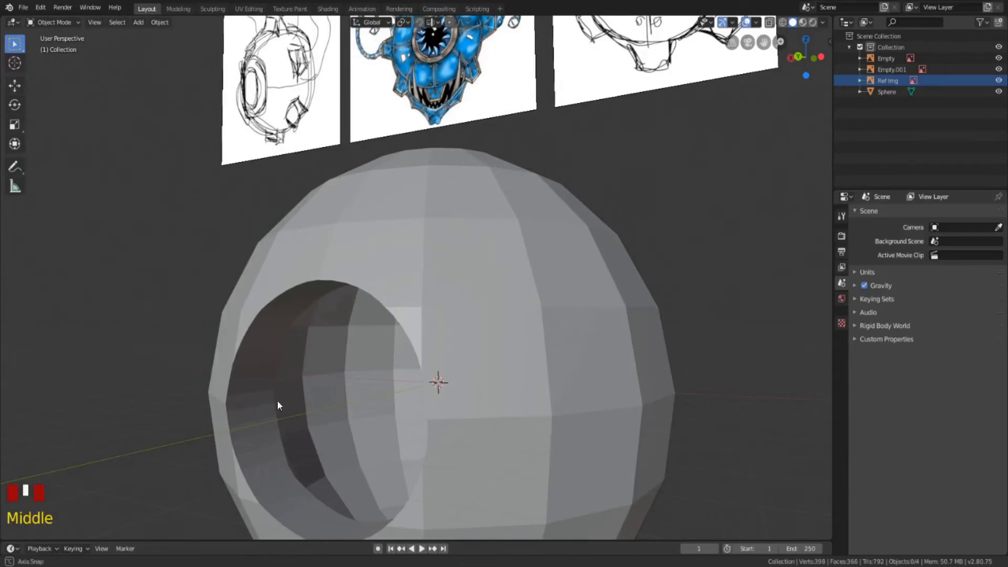
pyautogui.moveTo(278, 405); pyautogui.dragTo(329, 392, button='middle')
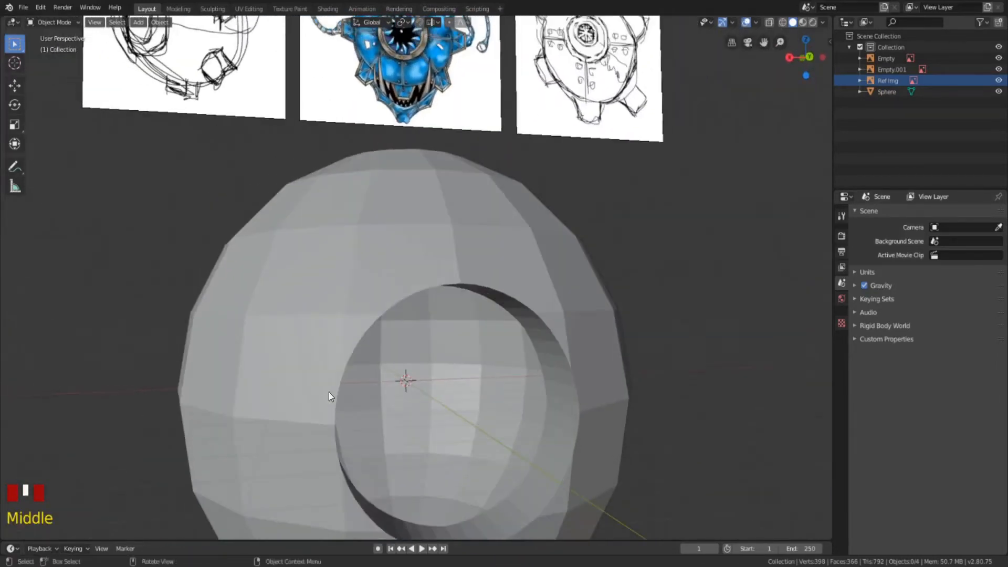
pyautogui.scroll(-3, 515, 361)
pyautogui.moveTo(471, 332); pyautogui.dragTo(454, 336, button='middle')
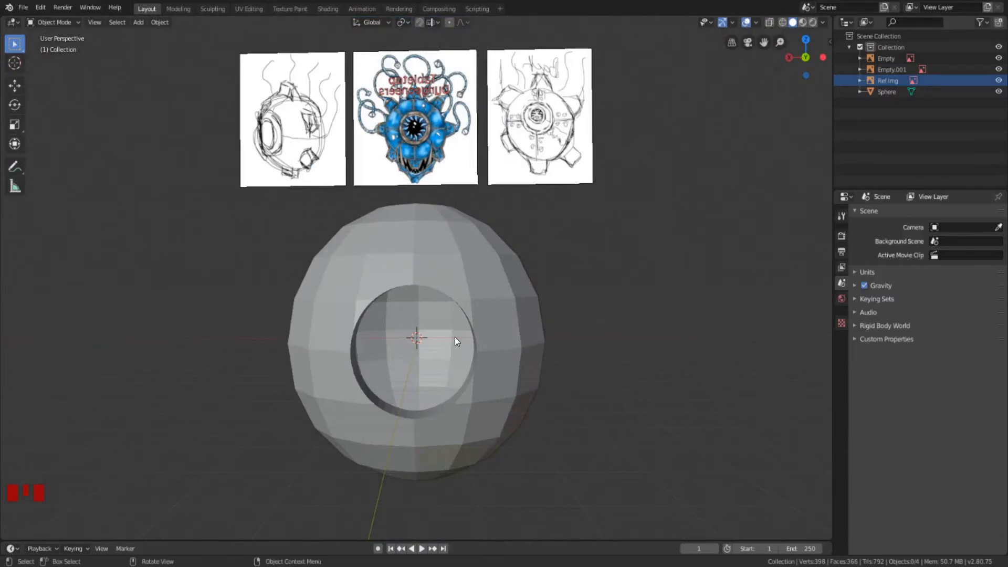
pyautogui.scroll(4, 455, 336)
pyautogui.keyDown('shift'); pyautogui.moveTo(433, 234); pyautogui.dragTo(415, 523, button='middle'); pyautogui.keyUp('shift')
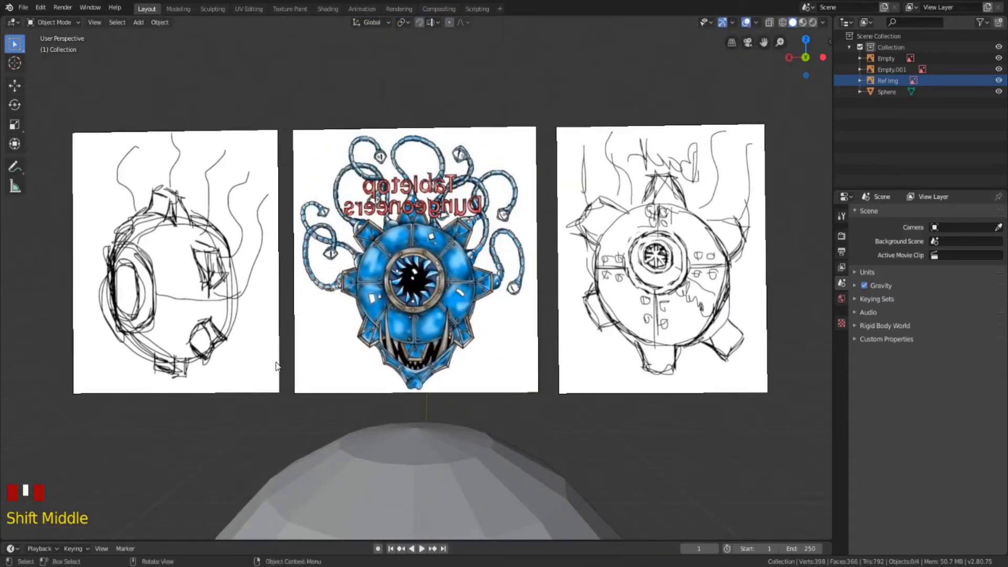
pyautogui.moveTo(634, 295); pyautogui.dragTo(433, 279, button='middle')
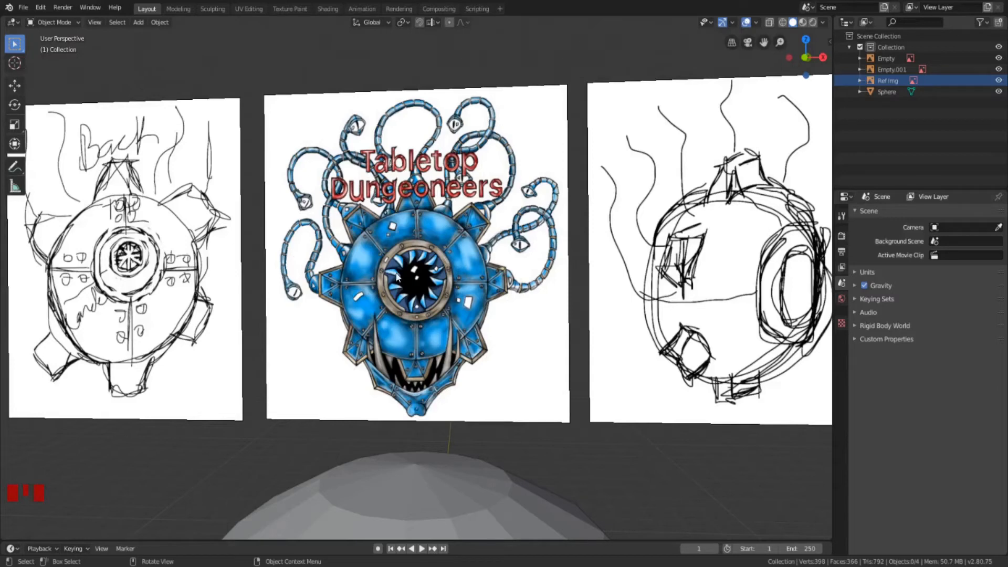
pyautogui.moveTo(398, 276); pyautogui.dragTo(406, 268, button='middle')
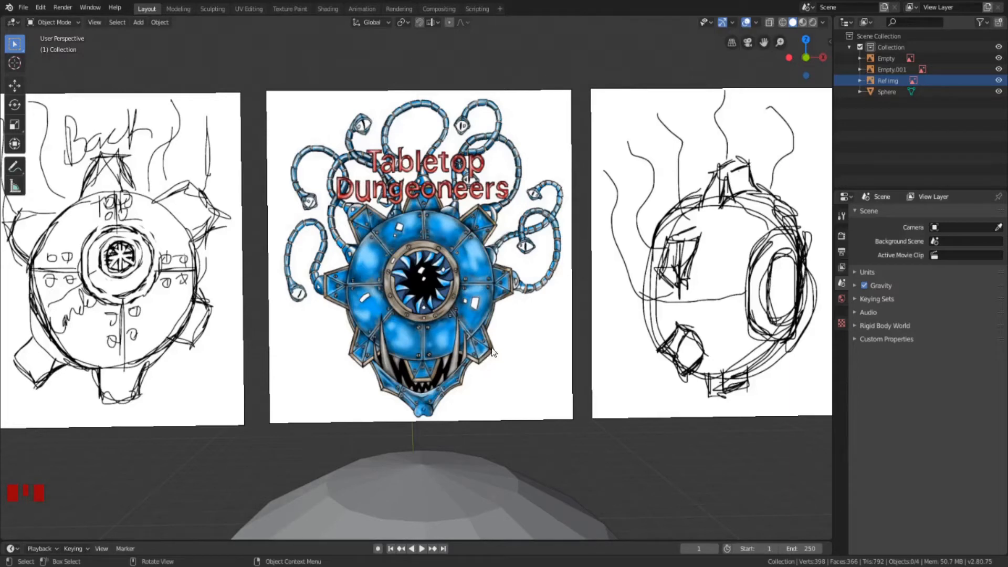
pyautogui.moveTo(491, 351)
pyautogui.mouseDown(button='middle')
pyautogui.moveTo(486, 472)
pyautogui.moveTo(479, 363)
pyautogui.moveTo(487, 357)
pyautogui.mouseUp(button='middle')
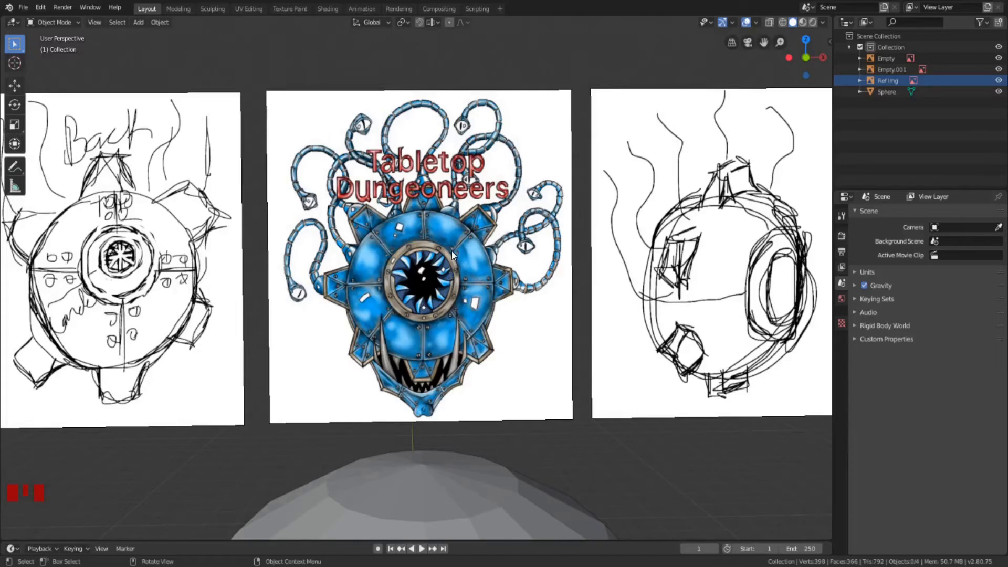
pyautogui.moveTo(480, 260); pyautogui.dragTo(430, 340, button='middle')
pyautogui.scroll(-4, 429, 340)
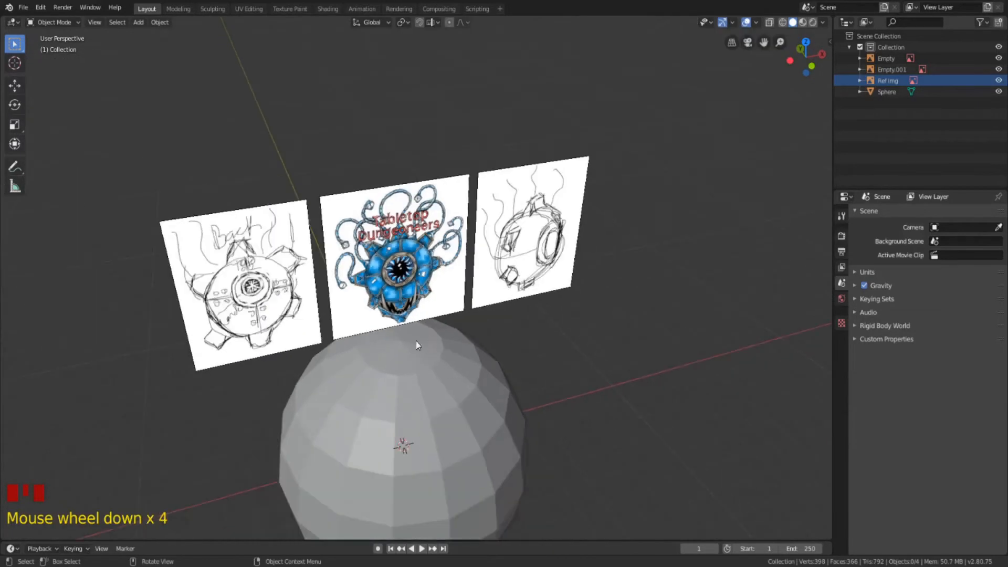
pyautogui.moveTo(361, 373); pyautogui.dragTo(307, 310, button='middle')
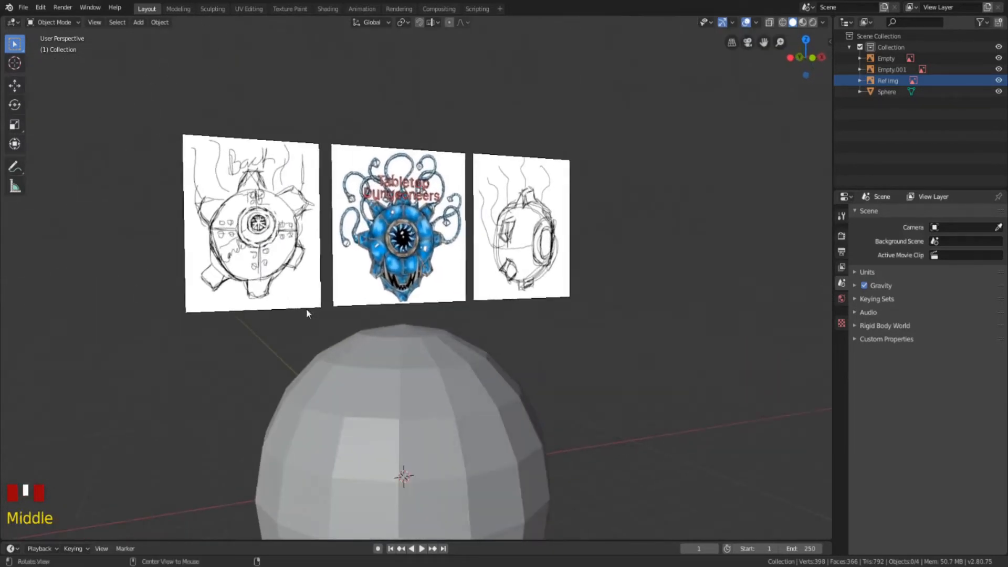
pyautogui.moveTo(295, 264); pyautogui.dragTo(342, 286, button='middle')
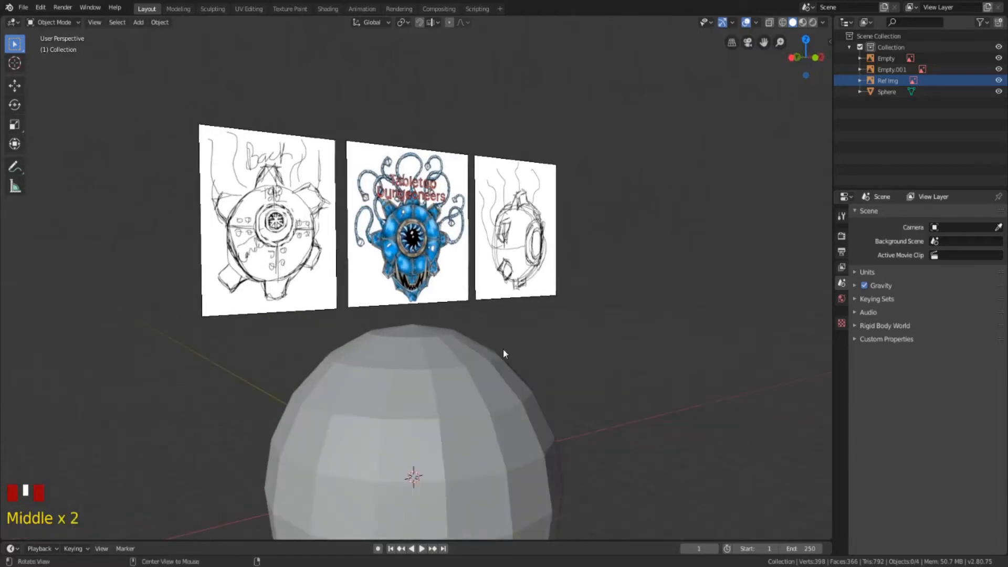
pyautogui.moveTo(503, 351); pyautogui.dragTo(483, 365, button='middle')
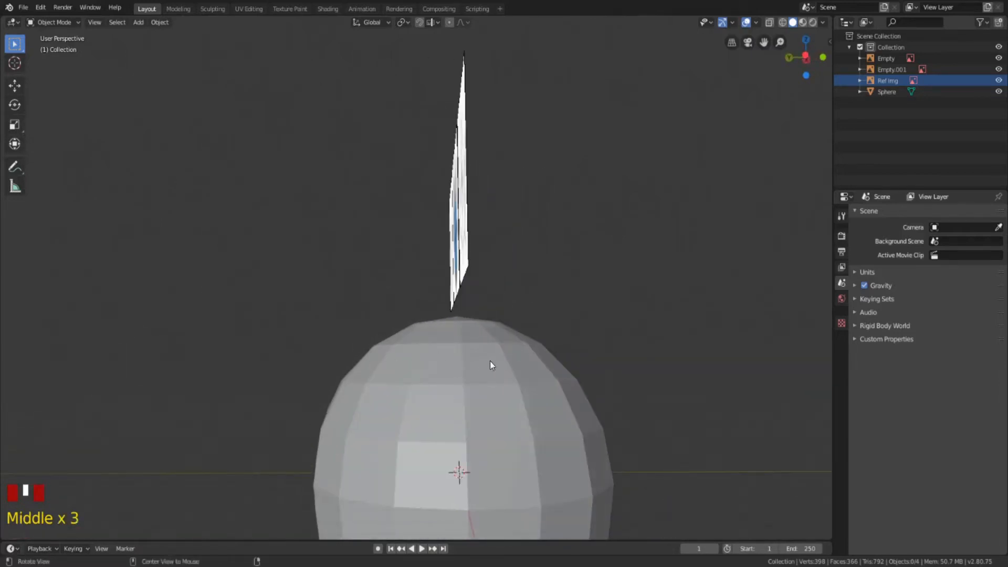
pyautogui.moveTo(401, 361); pyautogui.dragTo(299, 409, button='middle')
# Set the sphere's Z rotation to 180° so the opening faces the readable side of the references, and save the file
pyautogui.click(403, 390)
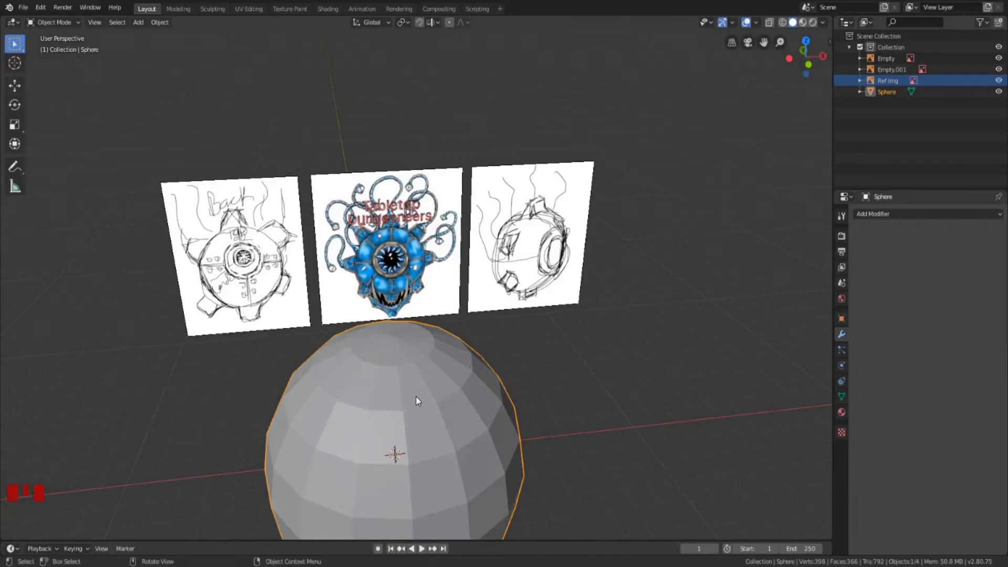
pyautogui.click(841, 319)
pyautogui.doubleClick(947, 282)
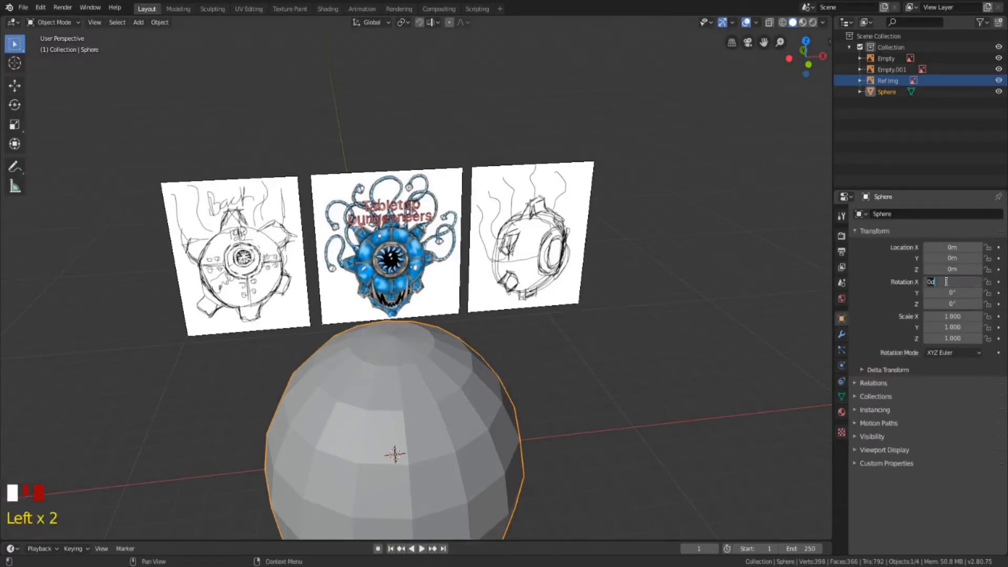
pyautogui.click(951, 304)
pyautogui.write('180')
pyautogui.press('Return')
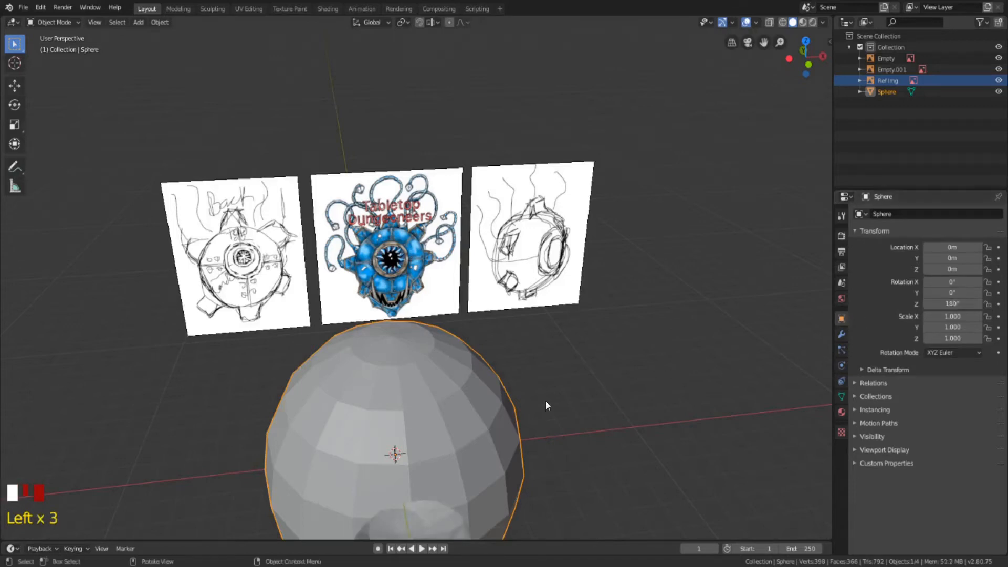
pyautogui.scroll(-1, 373, 437)
pyautogui.moveTo(433, 423); pyautogui.dragTo(417, 379, button='middle')
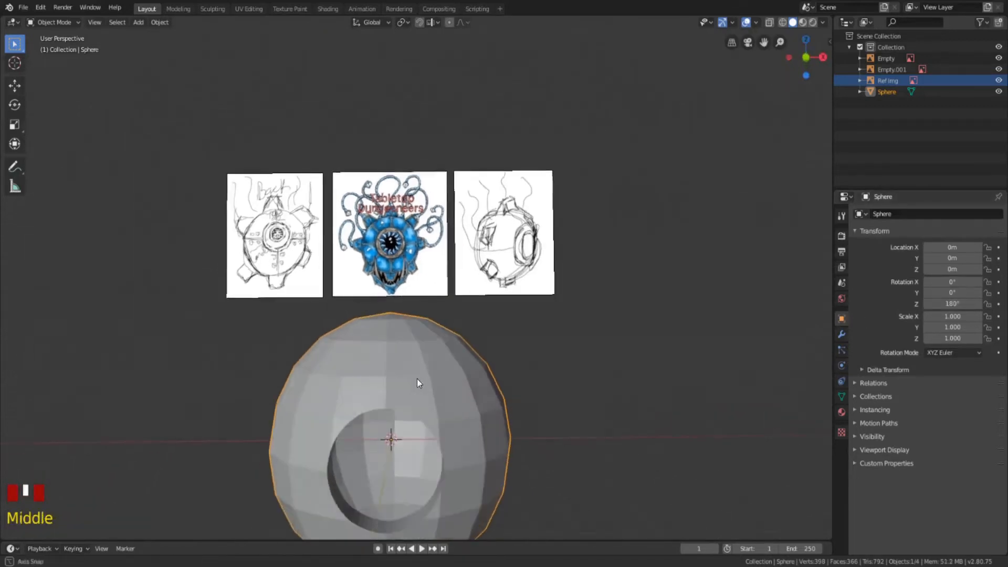
pyautogui.keyDown('shift'); pyautogui.moveTo(400, 342); pyautogui.dragTo(424, 369, button='middle'); pyautogui.keyUp('shift')
pyautogui.moveTo(408, 365); pyautogui.dragTo(503, 347, button='middle')
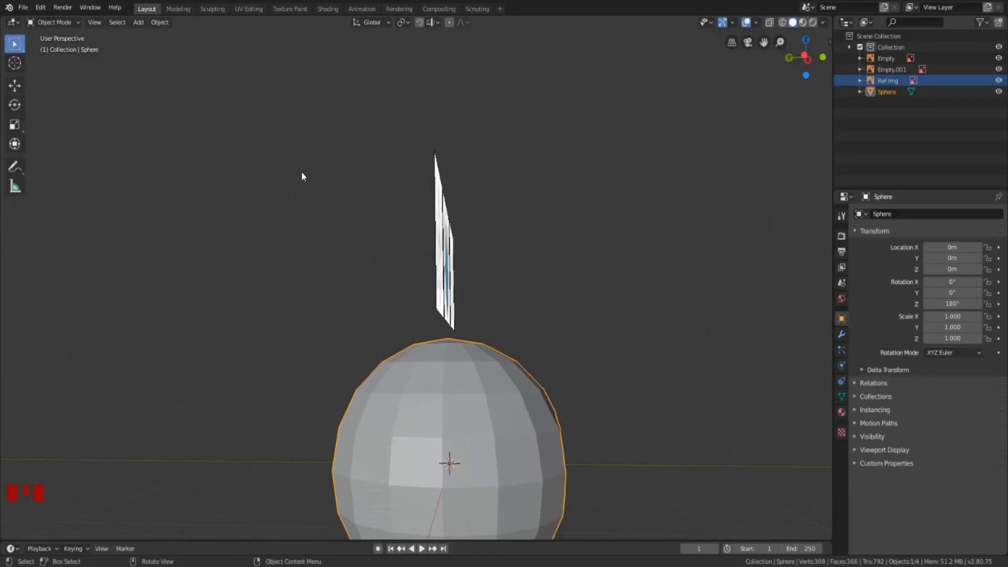
pyautogui.hotkey('ctrl', 's')
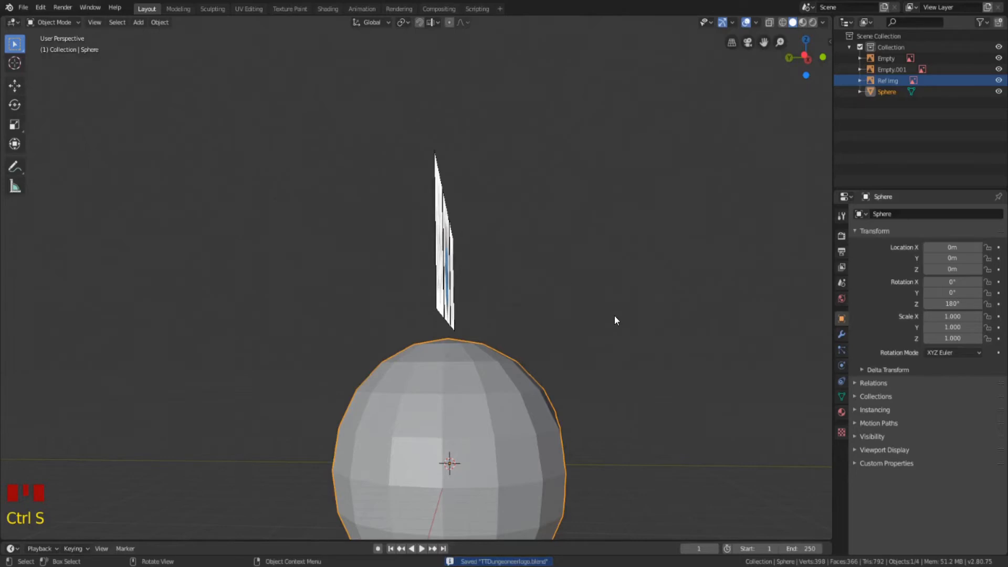
# Select the four middle faces on the sphere's side in Edit Mode and try to move them away from the body
pyautogui.moveTo(632, 319)
pyautogui.mouseDown(button='middle')
pyautogui.moveTo(560, 364)
pyautogui.moveTo(497, 383)
pyautogui.moveTo(512, 419)
pyautogui.moveTo(585, 397)
pyautogui.moveTo(634, 343)
pyautogui.moveTo(634, 310)
pyautogui.mouseUp(button='middle')
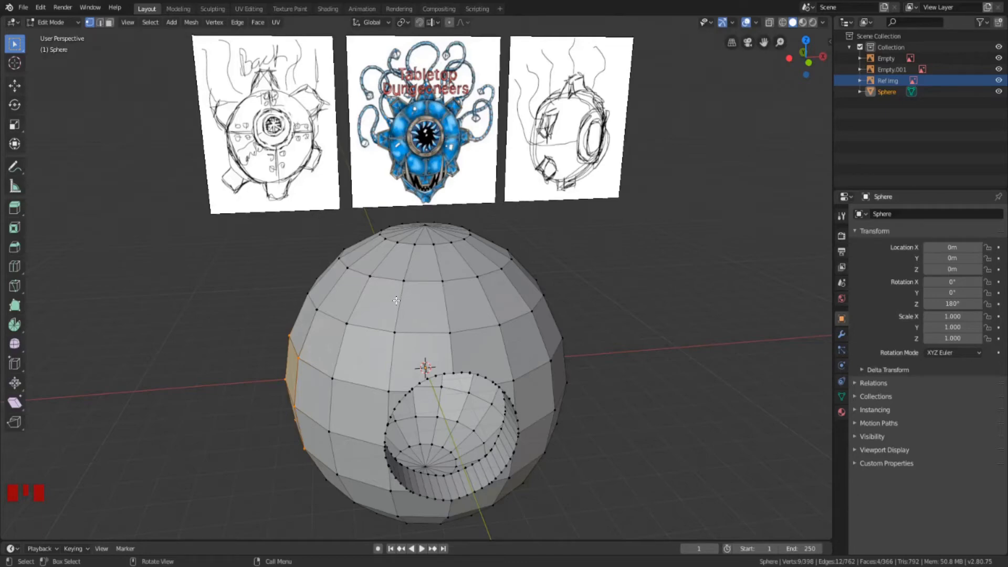
pyautogui.moveTo(278, 297); pyautogui.dragTo(444, 386, button='middle')
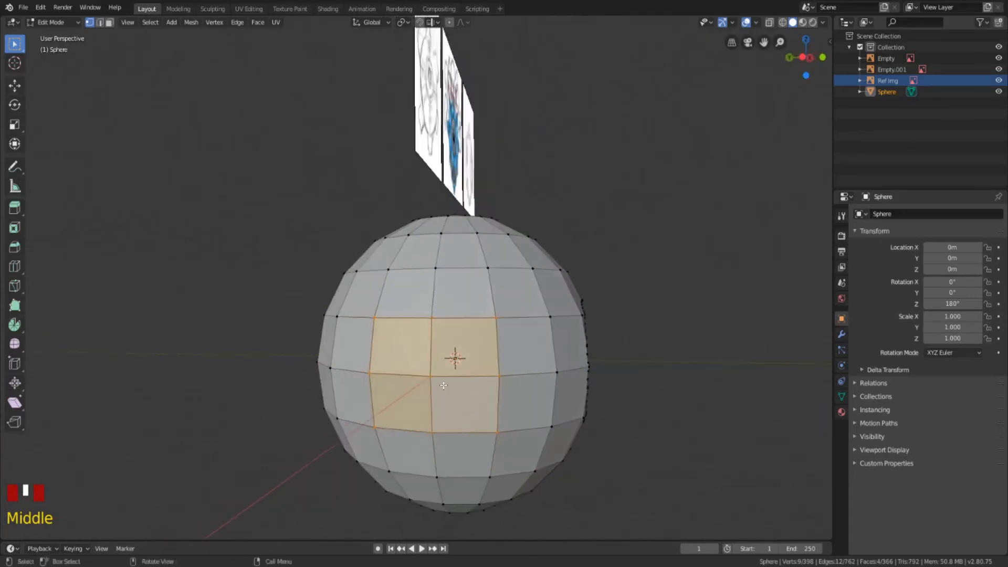
pyautogui.click(430, 377)
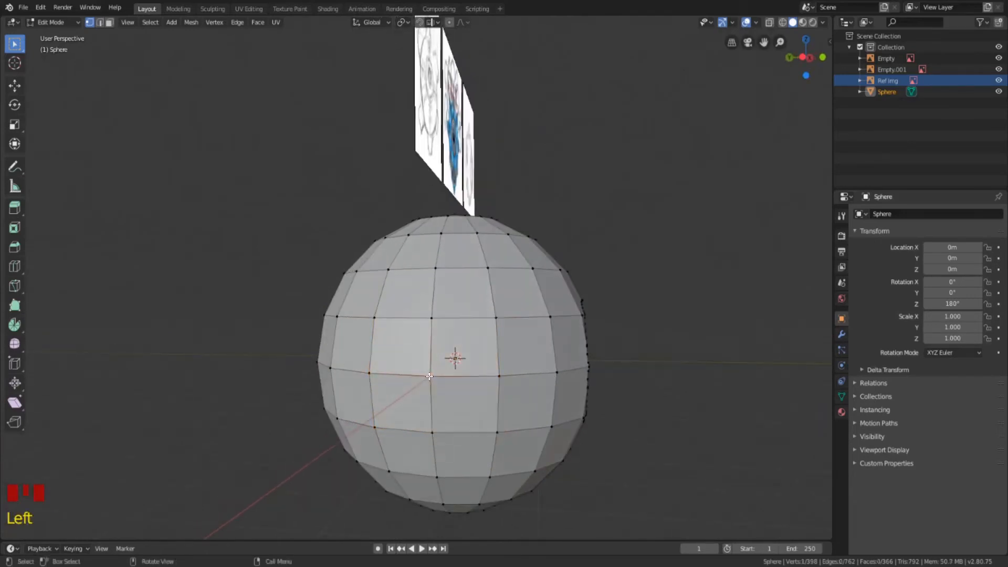
pyautogui.moveTo(452, 340); pyautogui.dragTo(391, 160, button='middle')
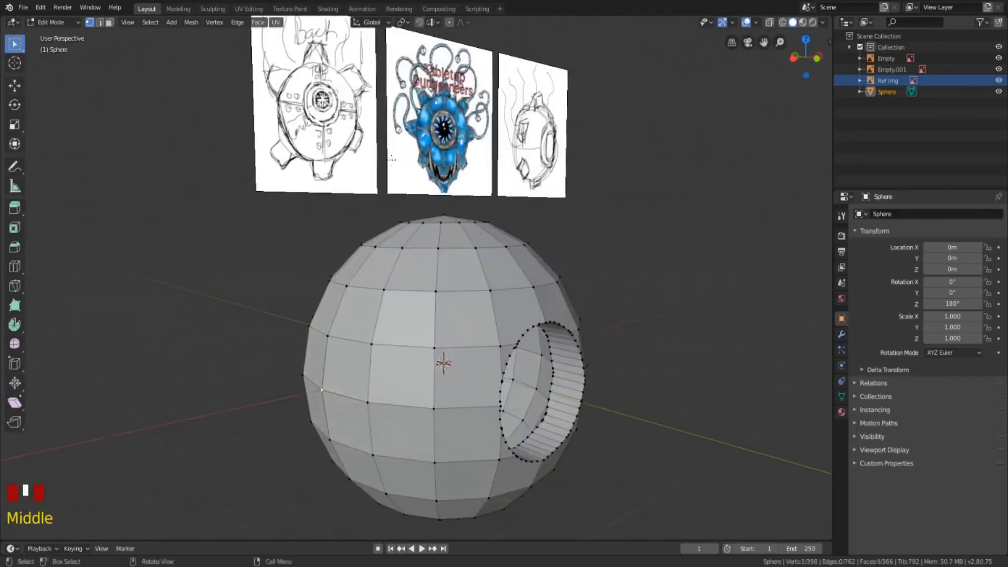
pyautogui.moveTo(386, 275); pyautogui.dragTo(374, 301, button='middle')
pyautogui.moveTo(376, 303); pyautogui.dragTo(518, 444)
pyautogui.moveTo(517, 444); pyautogui.dragTo(473, 357, button='middle')
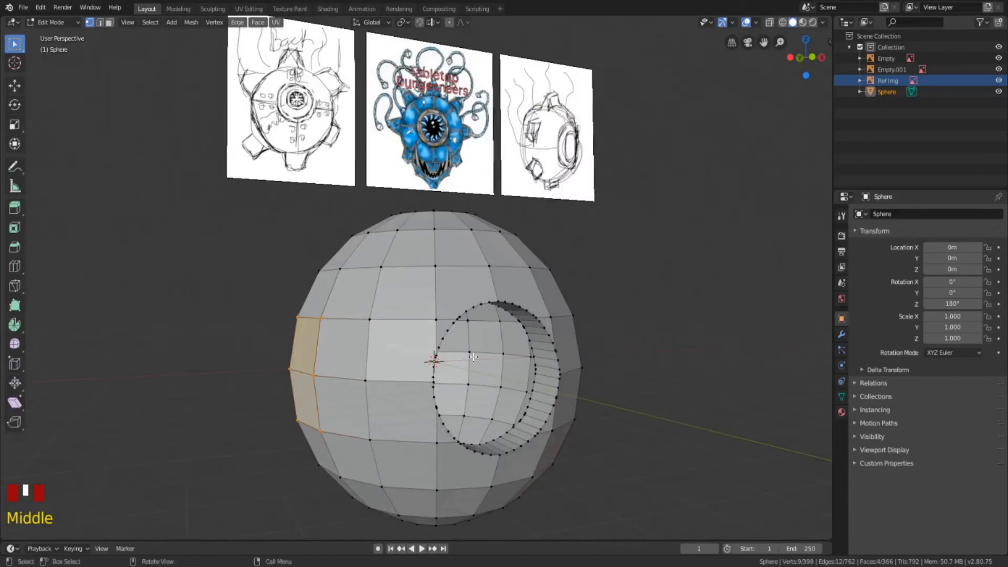
pyautogui.press('g')
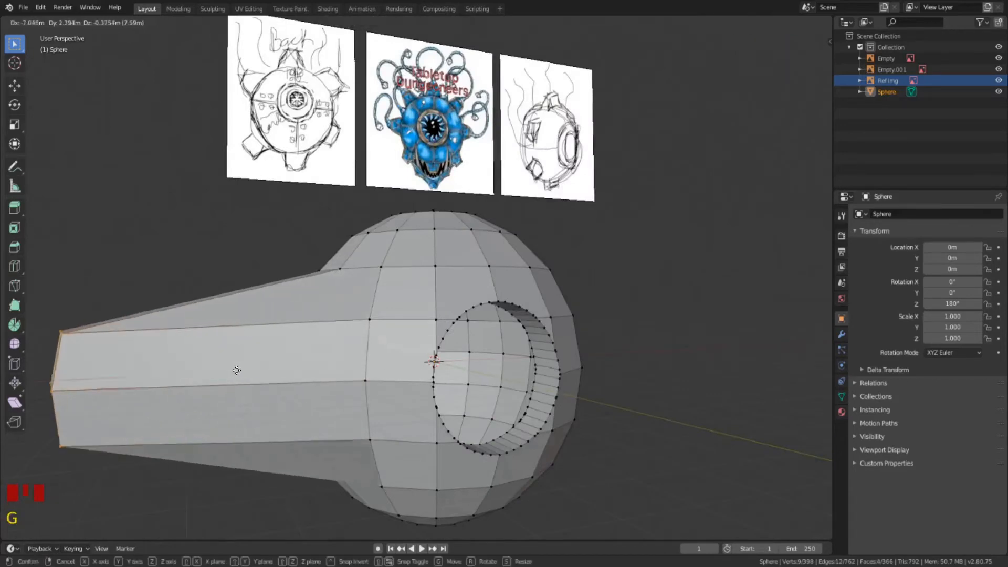
pyautogui.rightClick(247, 368)
# Select the block of four middle faces on the sphere's side and subdivide it with one cut
pyautogui.moveTo(270, 368); pyautogui.dragTo(455, 291, button='middle')
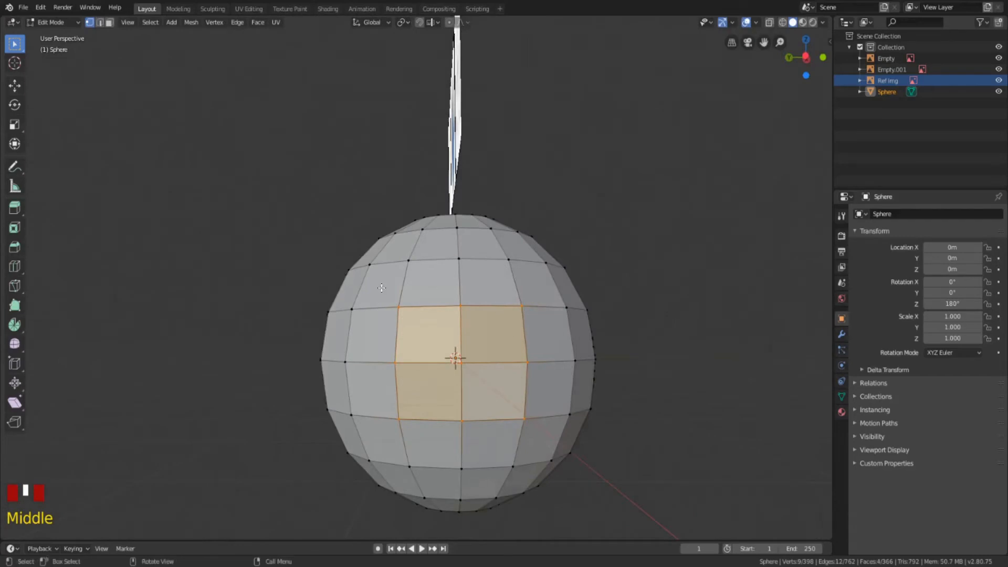
pyautogui.moveTo(382, 288); pyautogui.dragTo(536, 438)
pyautogui.rightClick(490, 380)
pyautogui.click(456, 292)
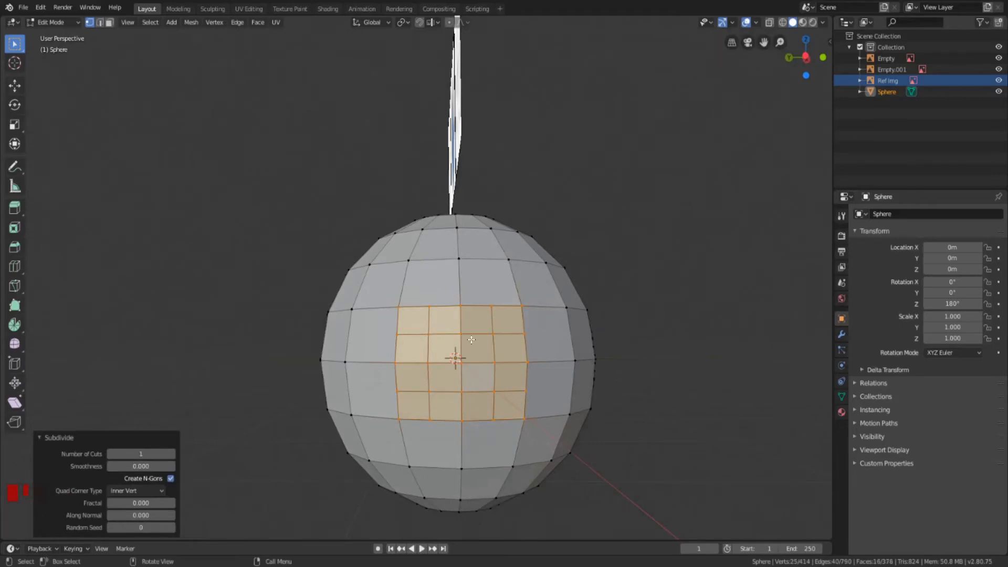
pyautogui.press('k')
# Select the four innermost faces of the subdivided side patch and try to move them freely away from the sphere
pyautogui.keyDown('shift'); pyautogui.moveTo(550, 358); pyautogui.dragTo(512, 339, button='middle'); pyautogui.keyUp('shift')
pyautogui.moveTo(372, 299); pyautogui.dragTo(463, 381)
pyautogui.moveTo(518, 323); pyautogui.dragTo(461, 335, button='middle')
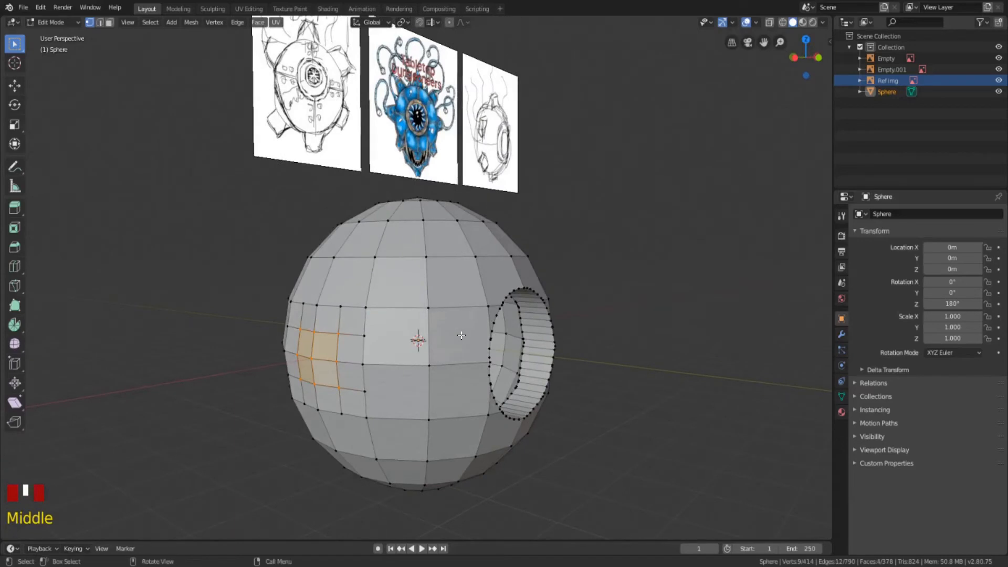
pyautogui.press('g')
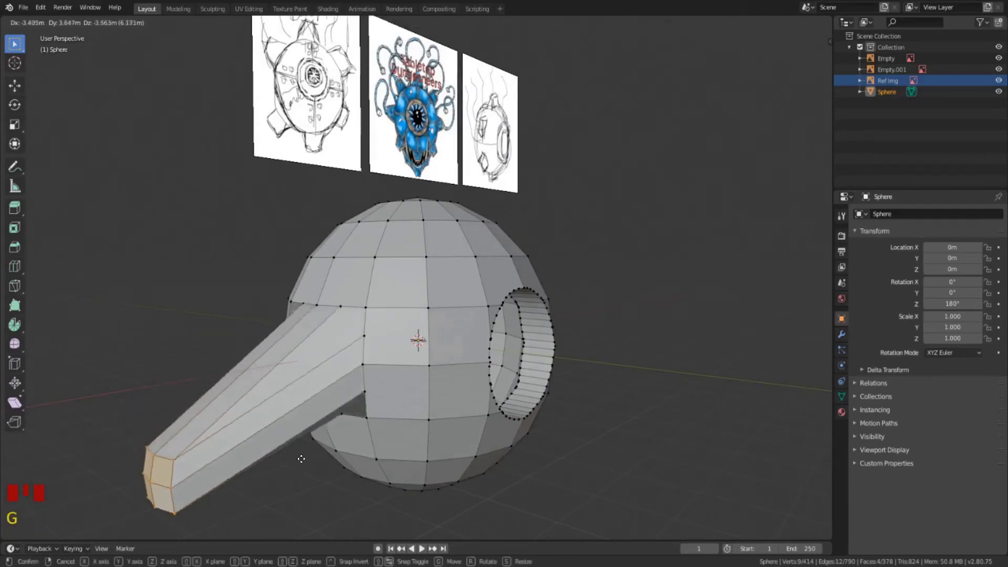
pyautogui.rightClick(337, 338)
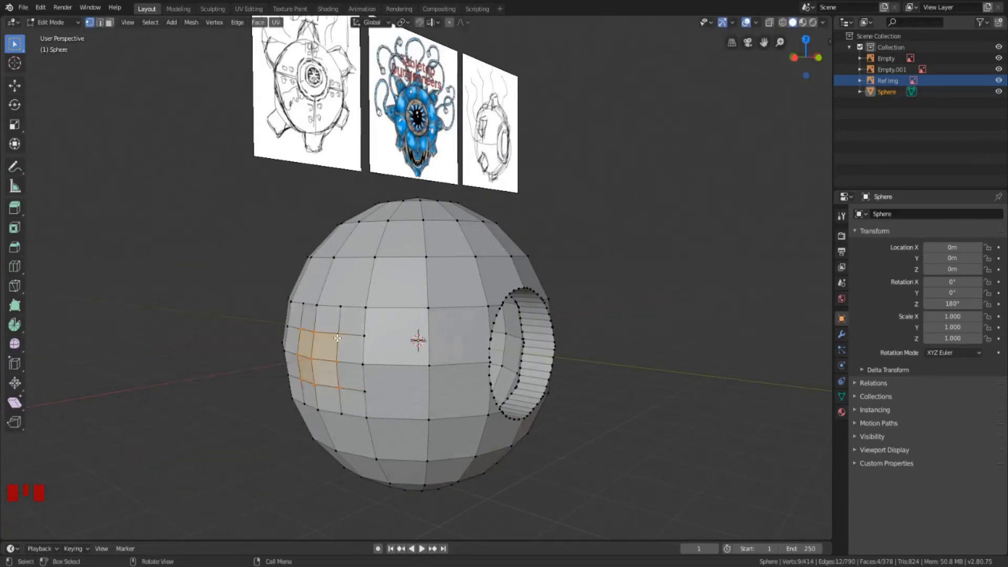
pyautogui.moveTo(342, 270); pyautogui.dragTo(350, 289, button='middle')
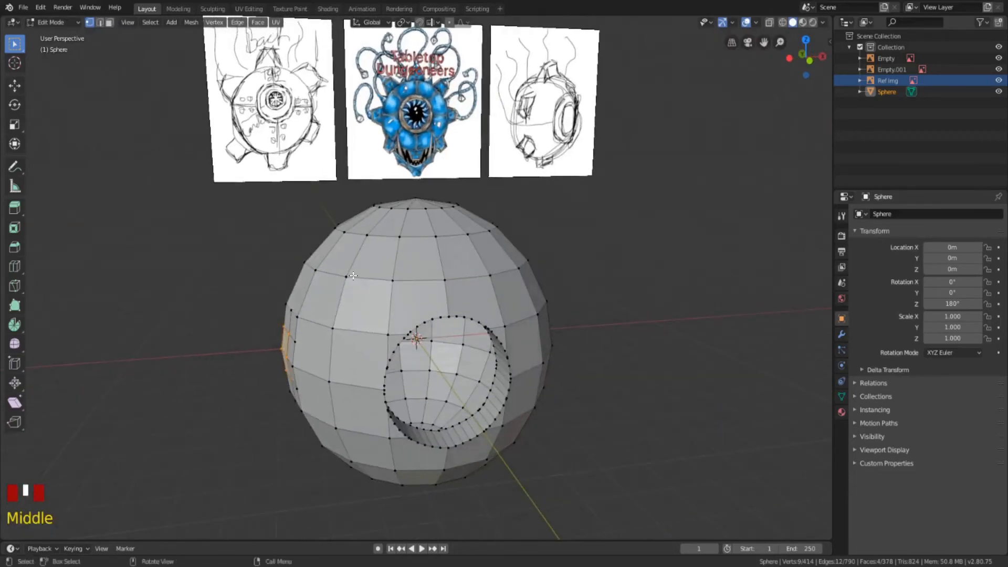
# Extrude the four selected side faces outward along their normals by about 0.835 m
pyautogui.press('3')
pyautogui.rightClick(353, 275)
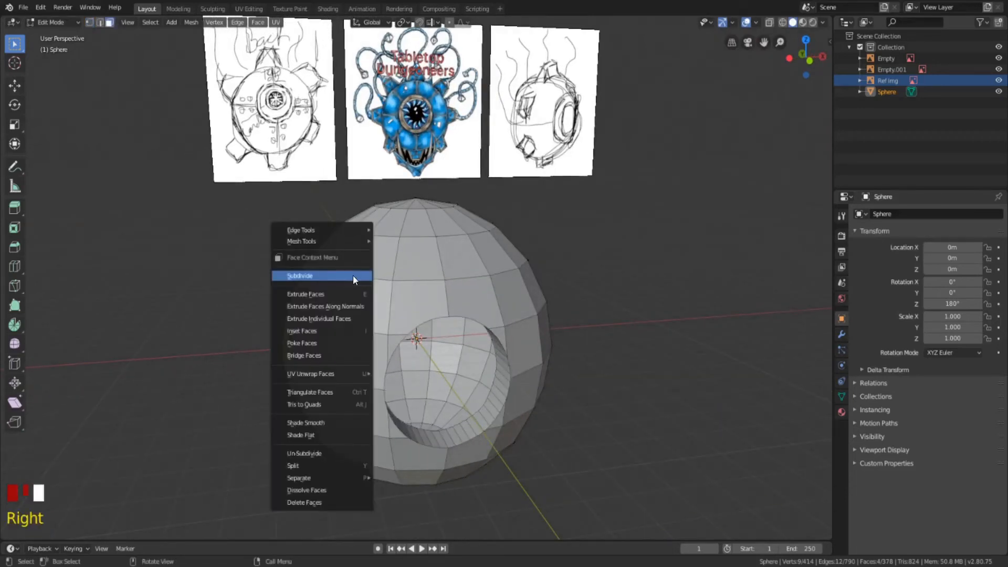
pyautogui.click(348, 309)
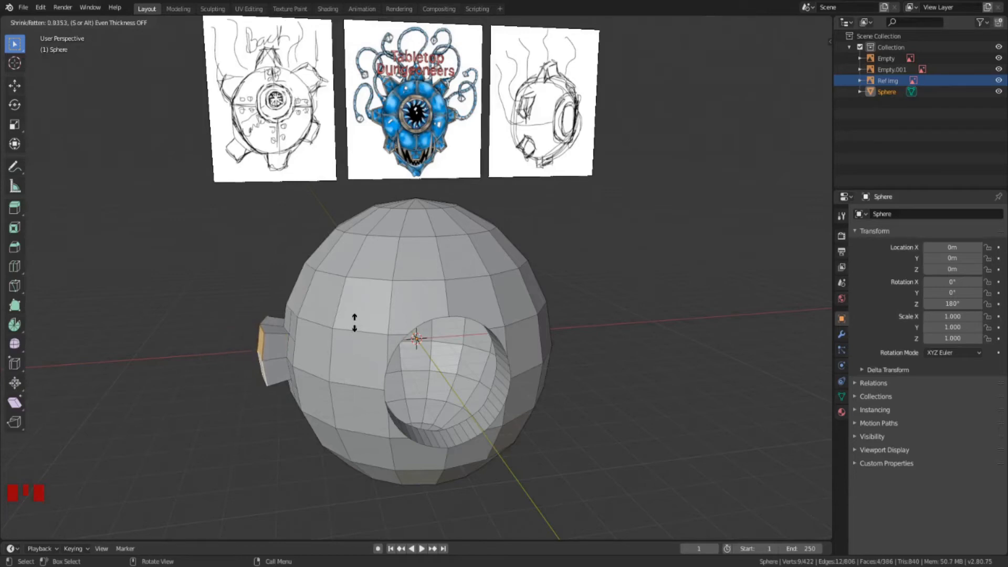
pyautogui.click(355, 322)
# Move the side stub's four end faces outward along the global X axis by about 0.15 m
pyautogui.moveTo(354, 322)
pyautogui.mouseDown(button='middle')
pyautogui.moveTo(333, 301)
pyautogui.moveTo(342, 322)
pyautogui.moveTo(344, 313)
pyautogui.mouseUp(button='middle')
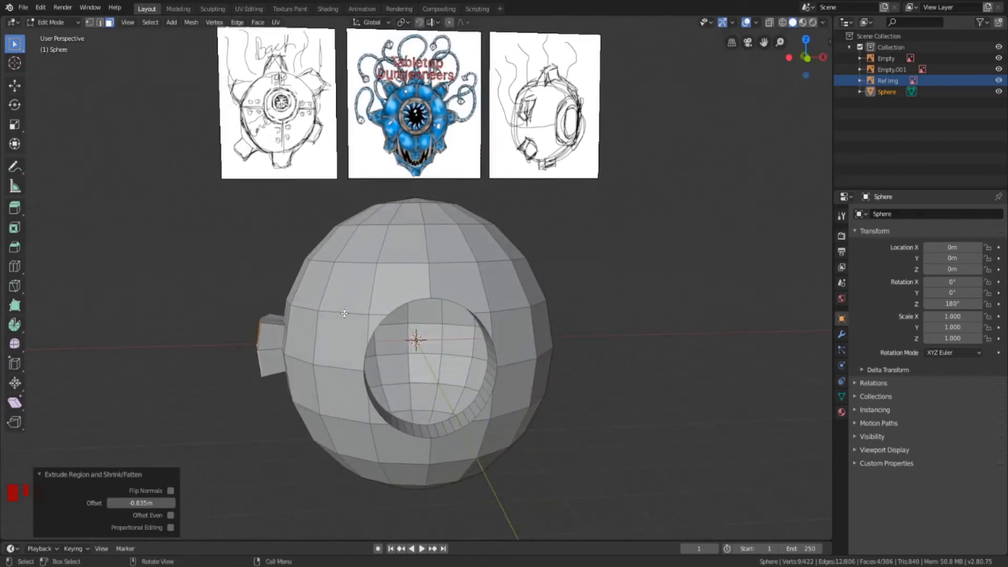
pyautogui.press('g')
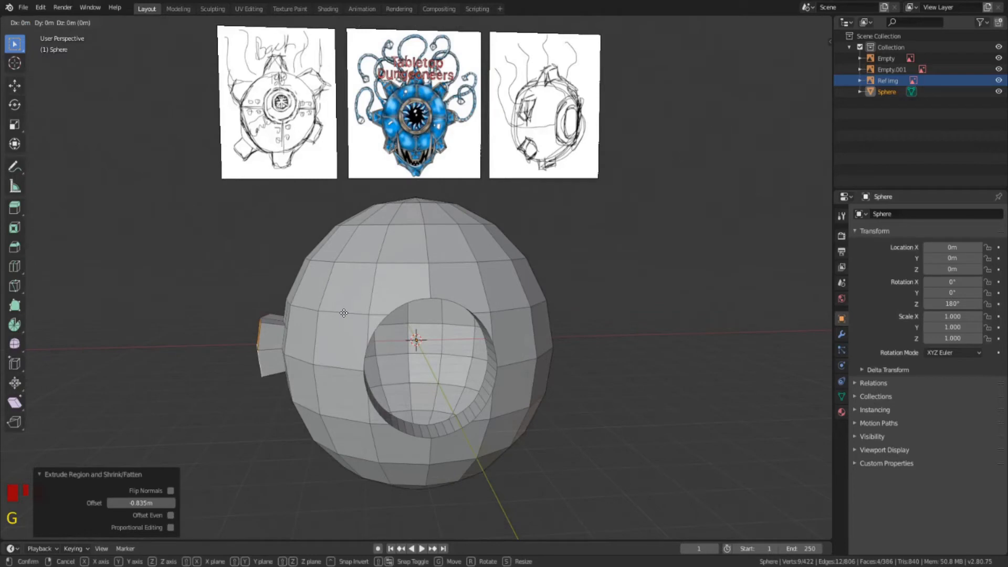
pyautogui.press('x')
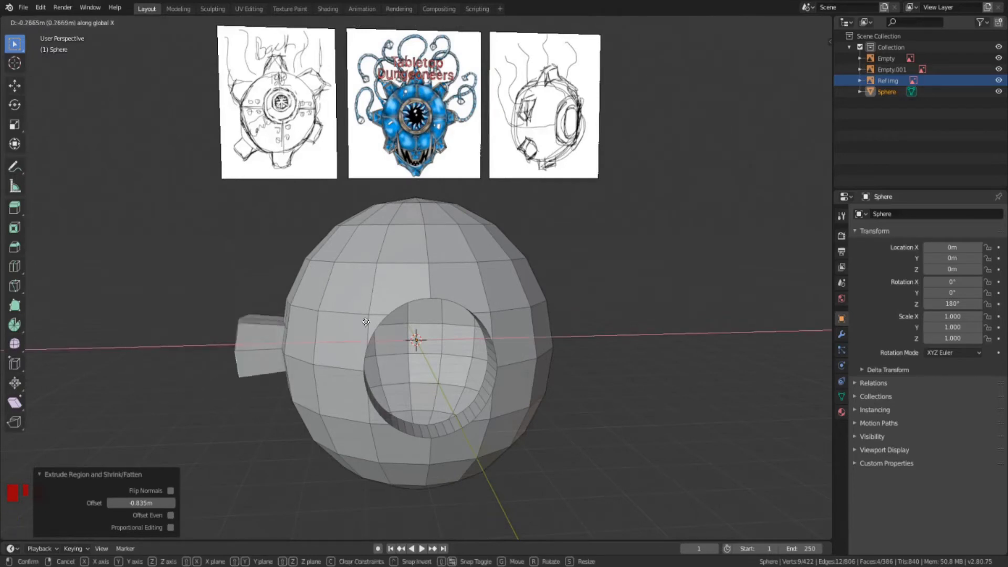
pyautogui.click(339, 312)
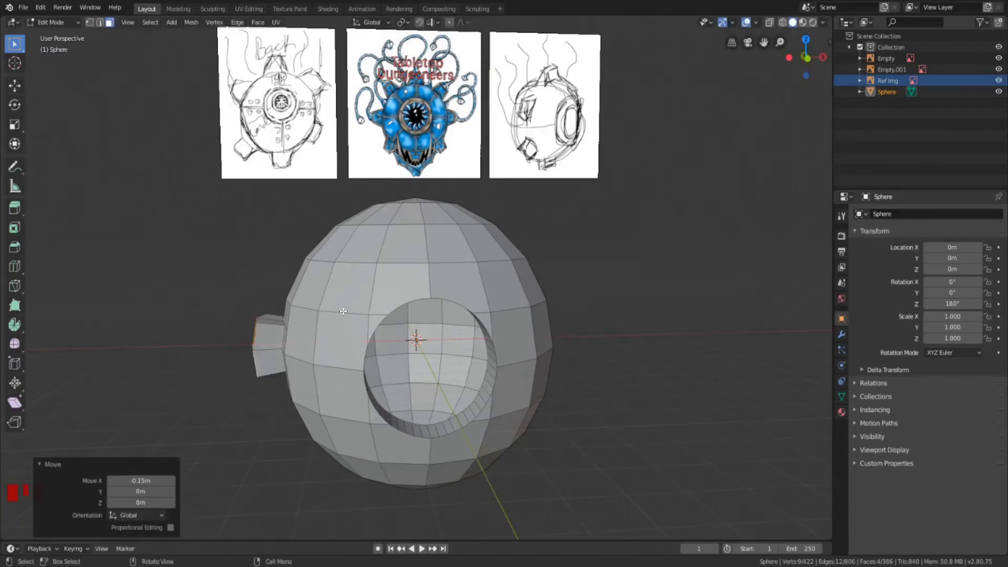
# Compare the stub with the spikes in the middle reference image and move its end faces about 0.596 m farther out along X
pyautogui.keyDown('shift'); pyautogui.moveTo(340, 312); pyautogui.dragTo(367, 231, button='middle'); pyautogui.keyUp('shift')
pyautogui.scroll(5, 378, 239)
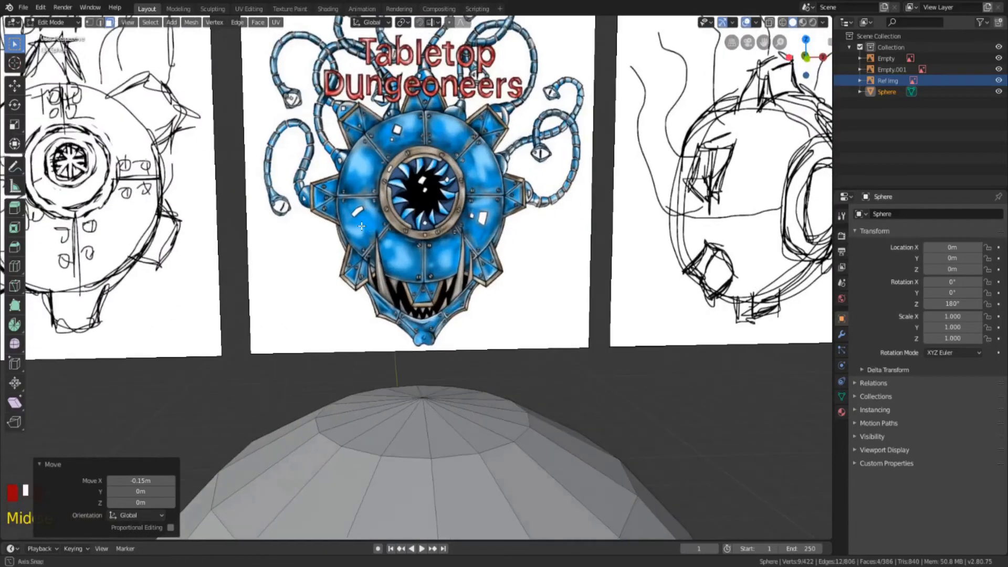
pyautogui.keyDown('shift'); pyautogui.moveTo(335, 198); pyautogui.dragTo(339, 221, button='middle'); pyautogui.keyUp('shift')
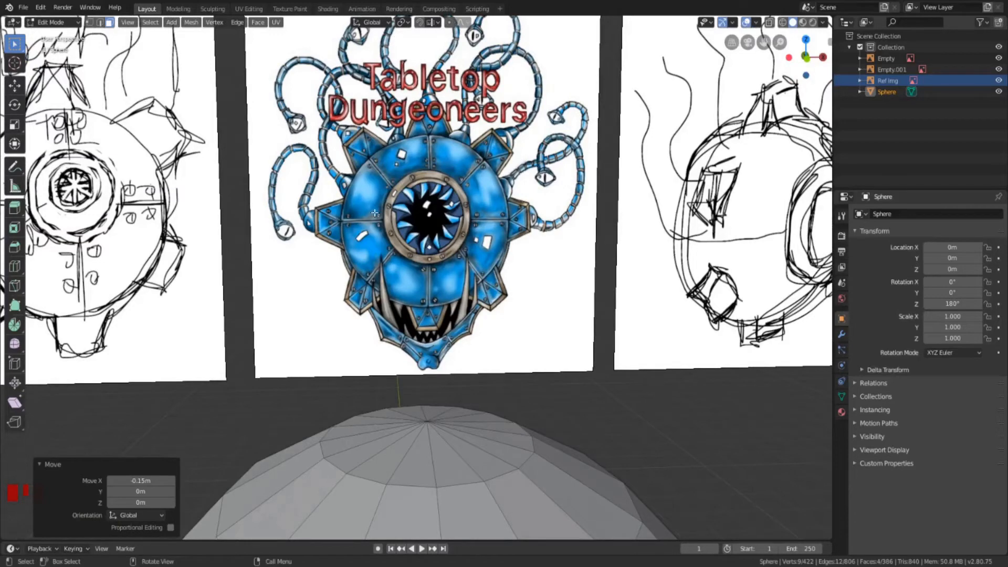
pyautogui.scroll(-3, 385, 206)
pyautogui.keyDown('shift'); pyautogui.moveTo(384, 207); pyautogui.dragTo(367, 184, button='middle'); pyautogui.keyUp('shift')
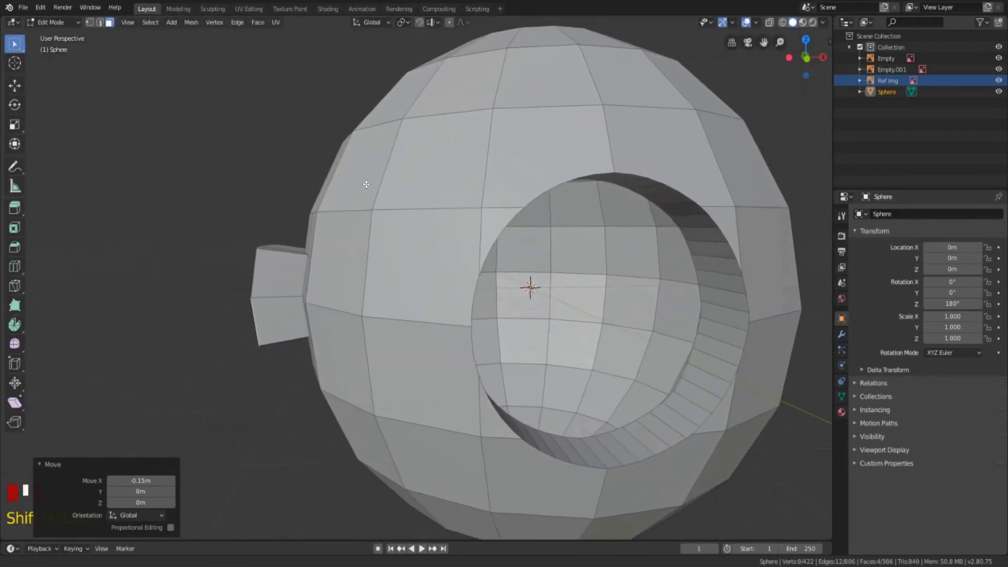
pyautogui.press('g')
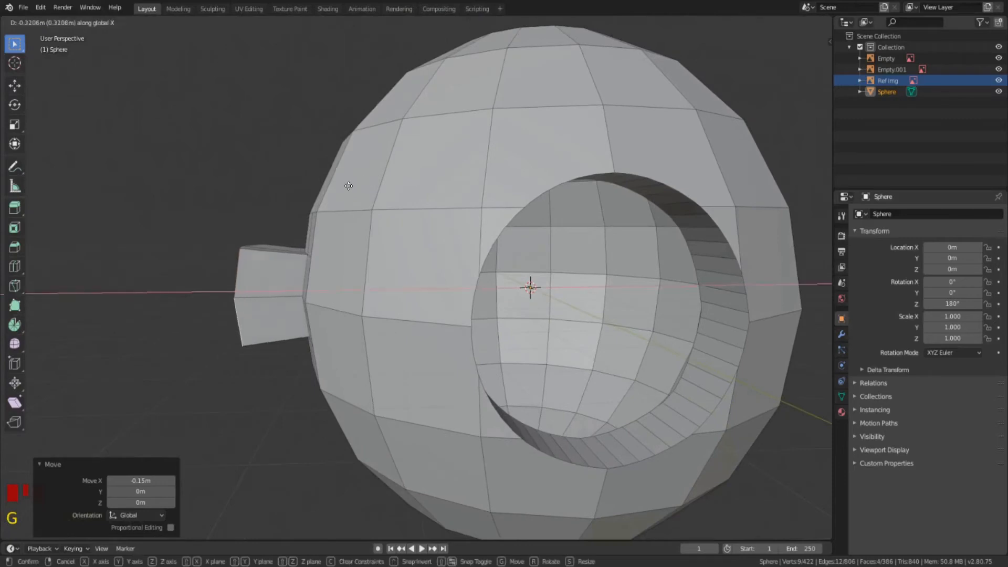
pyautogui.click(337, 187)
# Scale the stub's four end faces down uniformly to about 0.577 so that the stub tapers outward
pyautogui.scroll(-1, 340, 189)
pyautogui.scroll(-2, 340, 189)
pyautogui.moveTo(442, 279)
pyautogui.mouseDown(button='middle')
pyautogui.moveTo(414, 277)
pyautogui.moveTo(471, 280)
pyautogui.moveTo(428, 284)
pyautogui.mouseUp(button='middle')
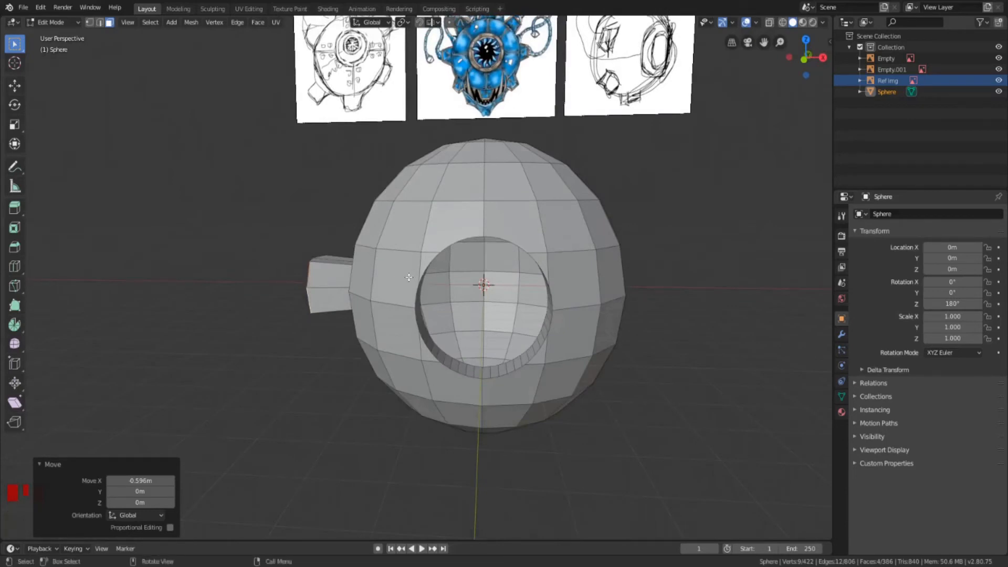
pyautogui.moveTo(409, 278); pyautogui.dragTo(440, 264, button='middle')
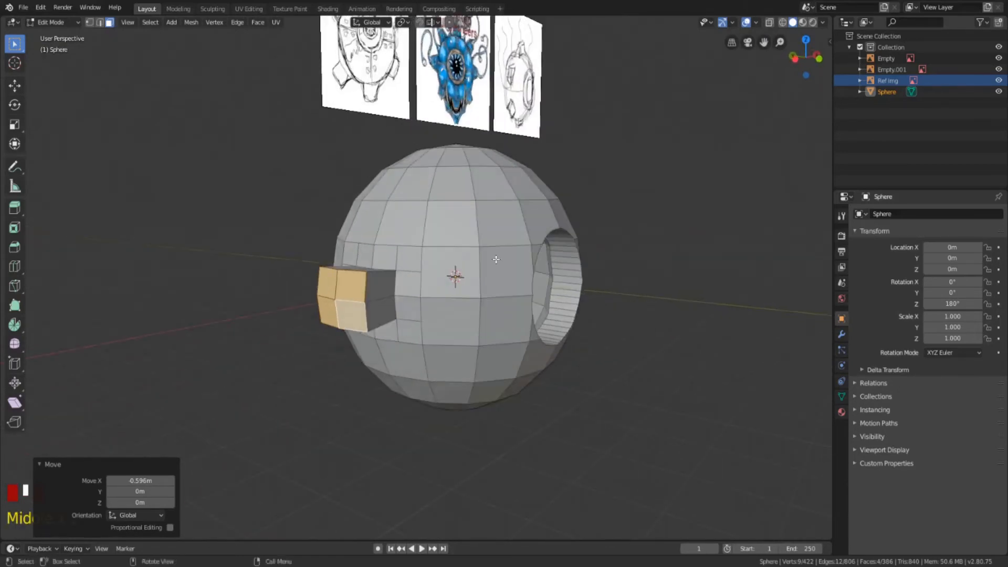
pyautogui.press('s')
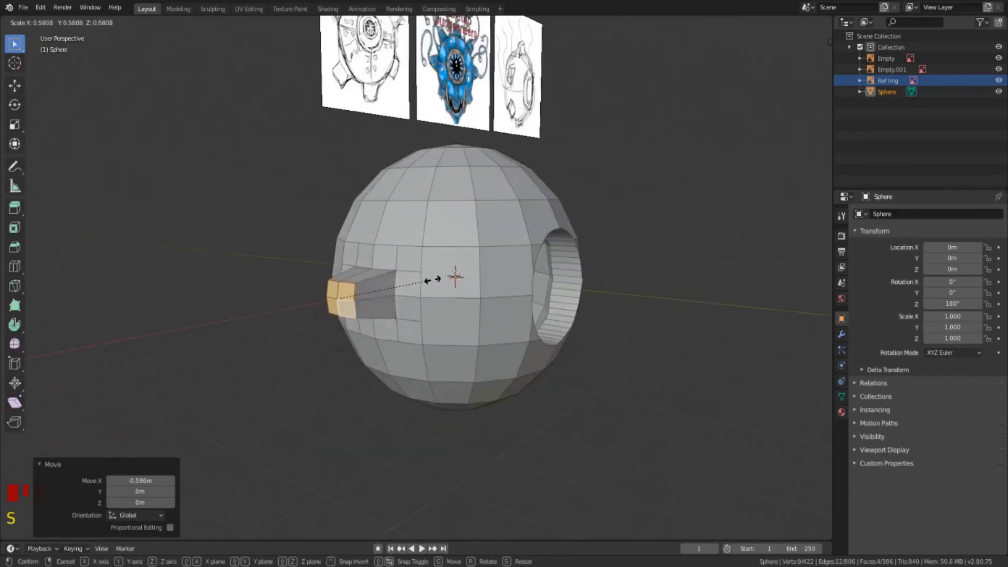
pyautogui.click(430, 279)
pyautogui.moveTo(431, 279); pyautogui.dragTo(410, 260, button='middle')
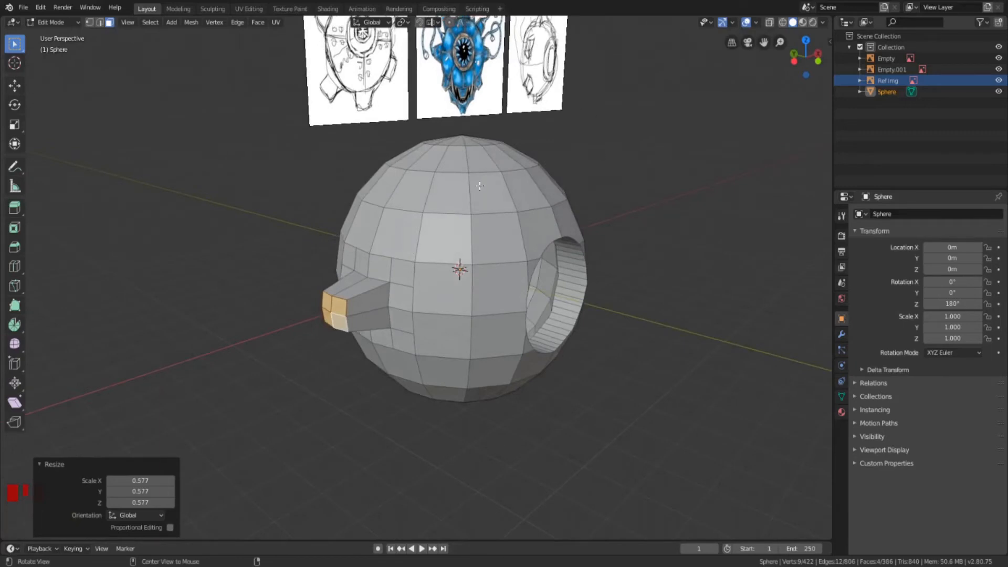
# Select the edges around the stub's base where it meets the sphere and scale them up uniformly to about 1.378
pyautogui.moveTo(517, 244); pyautogui.dragTo(413, 265, button='middle')
pyautogui.press('2')
pyautogui.click(400, 264)
pyautogui.click(400, 264)
pyautogui.click(400, 265)
pyautogui.keyDown('shift'); pyautogui.click(414, 275); pyautogui.keyUp('shift')
pyautogui.keyDown('shift'); pyautogui.click(415, 275); pyautogui.keyUp('shift')
pyautogui.keyDown('shift'); pyautogui.click(413, 265); pyautogui.keyUp('shift')
pyautogui.keyDown('shift'); pyautogui.click(412, 266); pyautogui.keyUp('shift')
pyautogui.keyDown('shift'); pyautogui.click(423, 307); pyautogui.keyUp('shift')
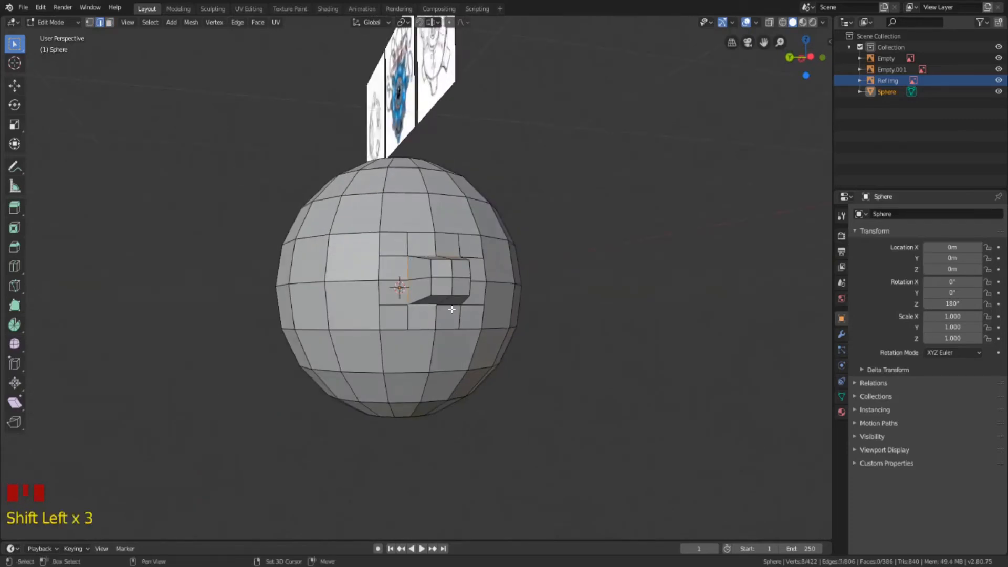
pyautogui.keyDown('shift'); pyautogui.click(447, 308); pyautogui.keyUp('shift')
pyautogui.moveTo(447, 309); pyautogui.dragTo(361, 233, button='middle')
pyautogui.press('s')
pyautogui.click(428, 296)
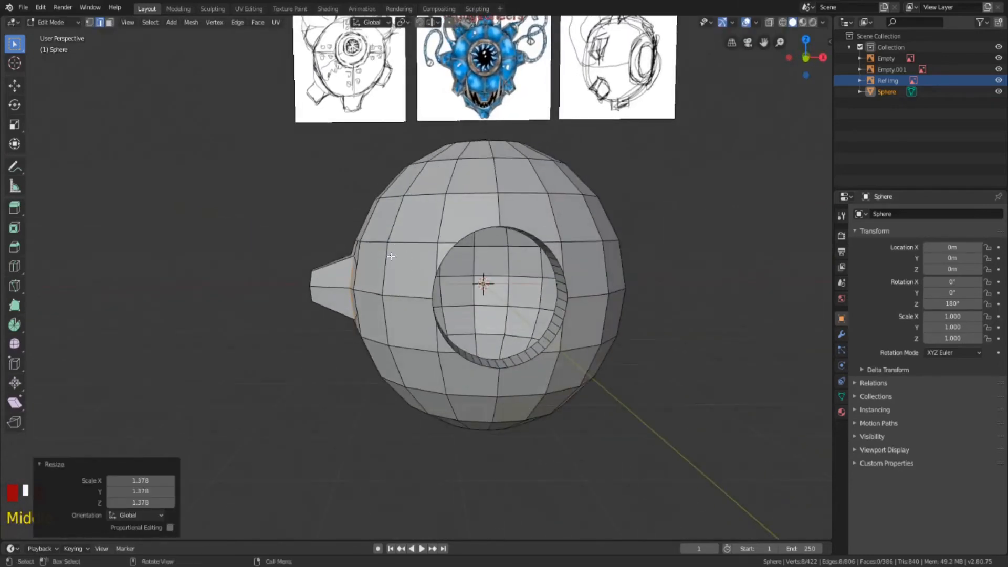
# Try to pull a single vertex on the sphere's side outward from the body
pyautogui.moveTo(304, 218); pyautogui.dragTo(368, 215, button='middle')
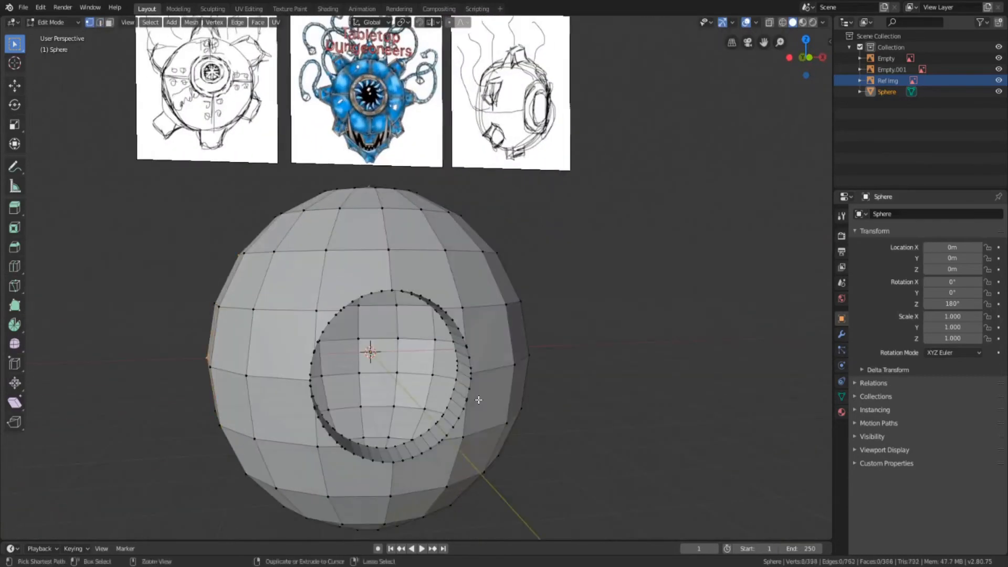
pyautogui.press('g')
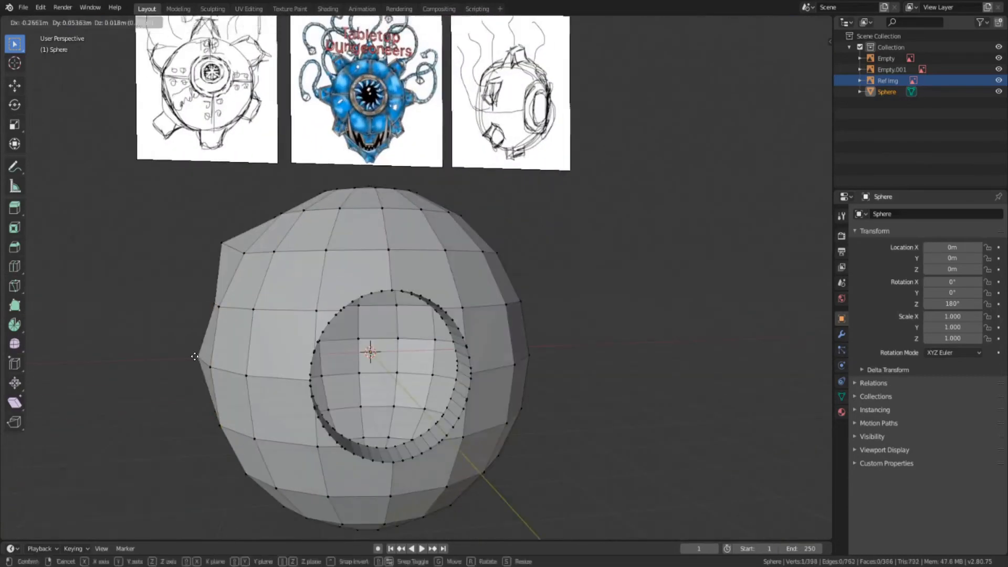
pyautogui.click(457, 385)
# Try to subdivide the block of four middle faces on the sphere's side with one cut
pyautogui.keyDown('alt'); pyautogui.moveTo(557, 302); pyautogui.dragTo(656, 302); pyautogui.keyUp('alt')
pyautogui.moveTo(388, 278); pyautogui.dragTo(562, 439)
pyautogui.rightClick(546, 446)
pyautogui.click(520, 290)
pyautogui.moveTo(544, 328); pyautogui.dragTo(555, 349, button='middle')
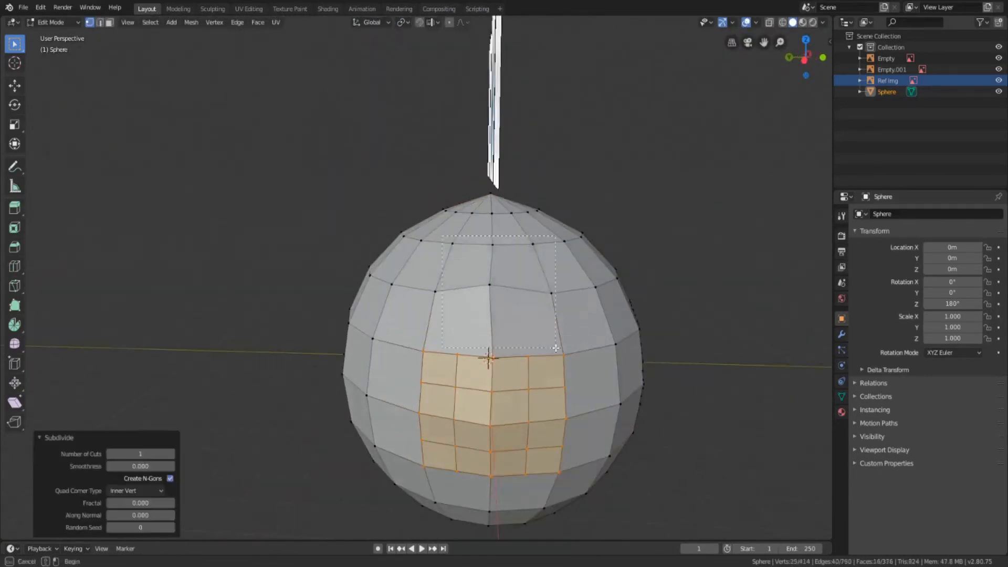
pyautogui.hotkey('ctrl', 'z')
# Select the face blocks around the sphere's sides, from the top down to the underside, and subdivide them
pyautogui.keyDown('shift'); pyautogui.moveTo(415, 247); pyautogui.dragTo(570, 357); pyautogui.keyUp('shift')
pyautogui.moveTo(504, 242); pyautogui.dragTo(499, 284, button='middle')
pyautogui.keyDown('shift'); pyautogui.moveTo(473, 234); pyautogui.dragTo(526, 337); pyautogui.keyUp('shift')
pyautogui.moveTo(527, 336); pyautogui.dragTo(520, 399, button='middle')
pyautogui.keyDown('shift'); pyautogui.moveTo(436, 223); pyautogui.dragTo(505, 275); pyautogui.keyUp('shift')
pyautogui.moveTo(505, 275); pyautogui.dragTo(473, 157, button='middle')
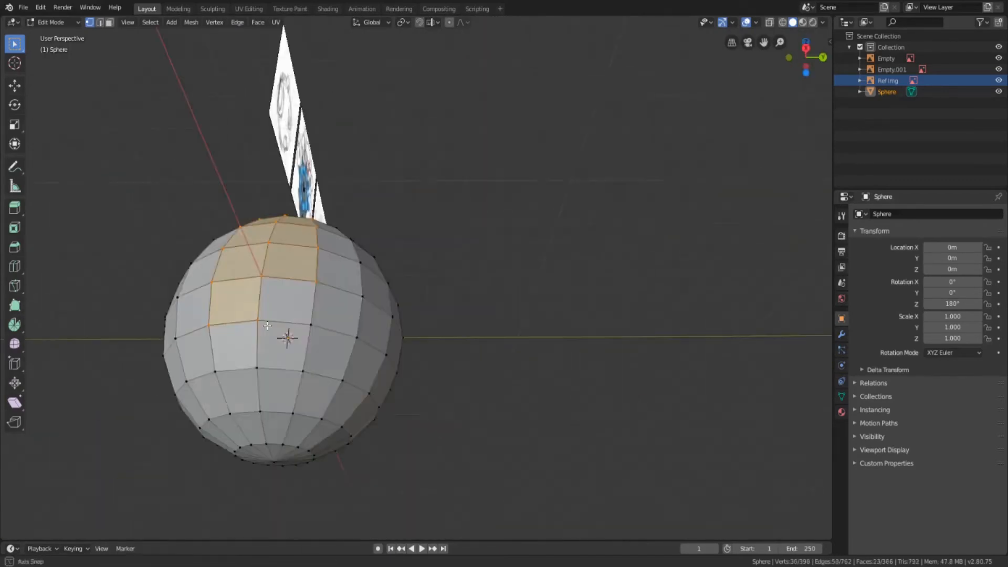
pyautogui.keyDown('shift'); pyautogui.moveTo(216, 210); pyautogui.dragTo(326, 357); pyautogui.keyUp('shift')
pyautogui.moveTo(326, 410); pyautogui.dragTo(294, 315, button='middle')
pyautogui.keyDown('shift'); pyautogui.moveTo(294, 336); pyautogui.dragTo(254, 450); pyautogui.keyUp('shift')
pyautogui.keyDown('shift'); pyautogui.moveTo(226, 410); pyautogui.dragTo(310, 502); pyautogui.keyUp('shift')
pyautogui.moveTo(294, 468)
pyautogui.mouseDown(button='middle')
pyautogui.moveTo(264, 347)
pyautogui.moveTo(357, 388)
pyautogui.moveTo(482, 257)
pyautogui.moveTo(462, 263)
pyautogui.mouseUp(button='middle')
pyautogui.rightClick(264, 347)
pyautogui.click(270, 351)
# Extrude the inner faces of each subdivided block outward into stubs around the body, the bottom one by about 0.976 m, and clear the selection
pyautogui.moveTo(408, 155); pyautogui.dragTo(505, 268)
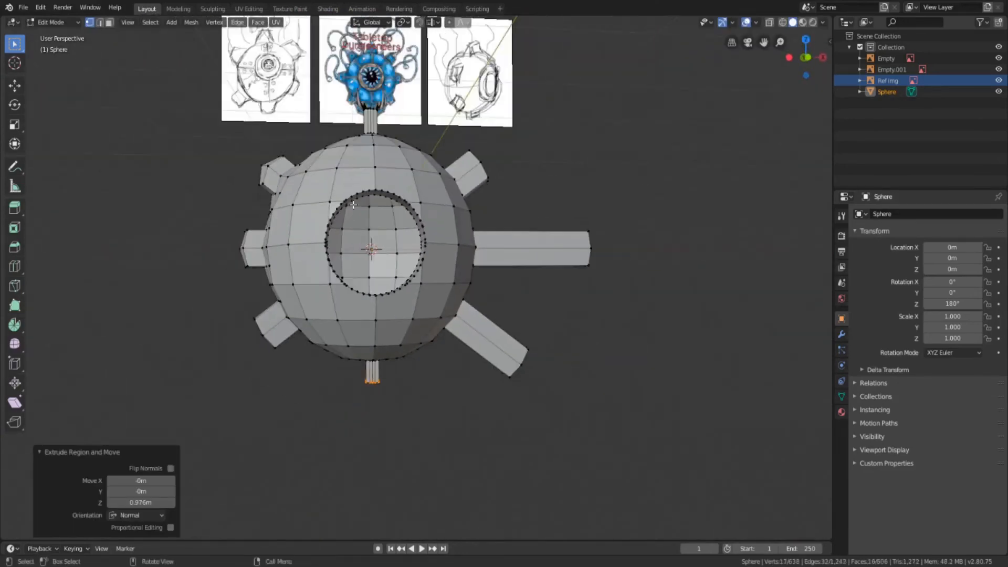
pyautogui.click(509, 198)
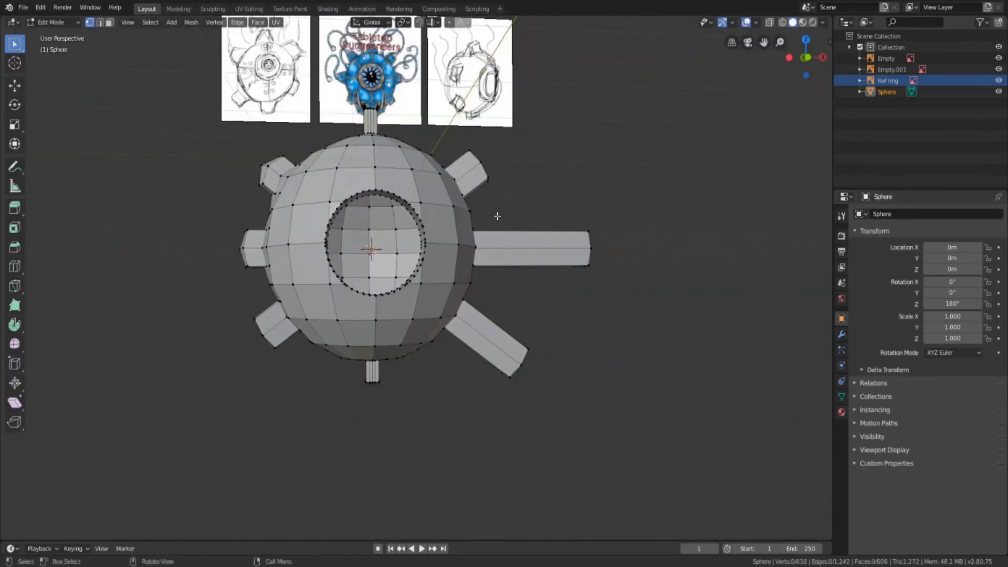
# Move the vertex at the lower base of the upper side stub about 0.152 m along X and 0.102 m down, toward the body
pyautogui.moveTo(391, 228); pyautogui.dragTo(340, 194, button='middle')
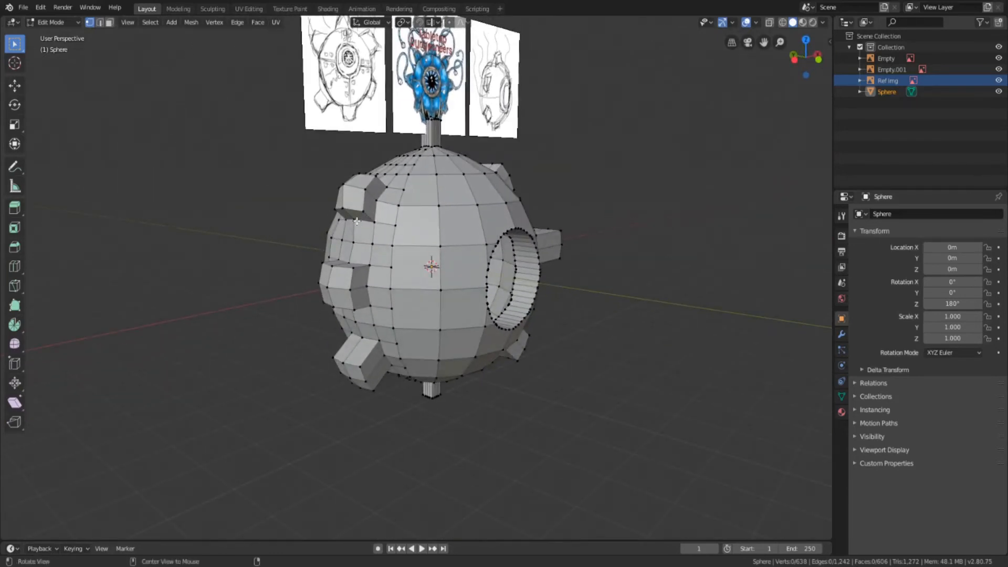
pyautogui.moveTo(360, 235); pyautogui.dragTo(406, 235, button='middle')
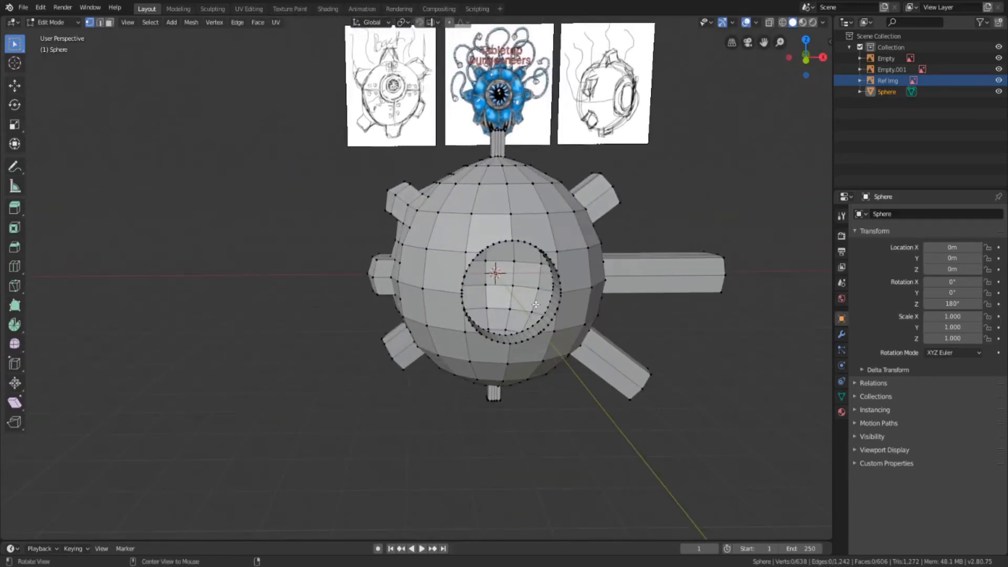
pyautogui.keyDown('shift'); pyautogui.moveTo(536, 304); pyautogui.dragTo(446, 247, button='middle'); pyautogui.keyUp('shift')
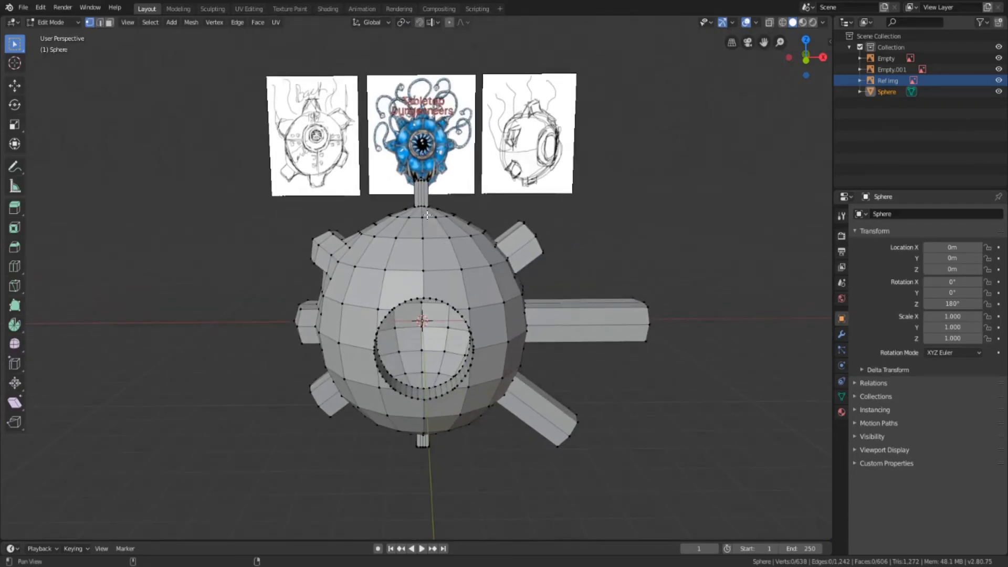
pyautogui.keyDown('shift'); pyautogui.moveTo(325, 252); pyautogui.dragTo(379, 249, button='middle'); pyautogui.keyUp('shift')
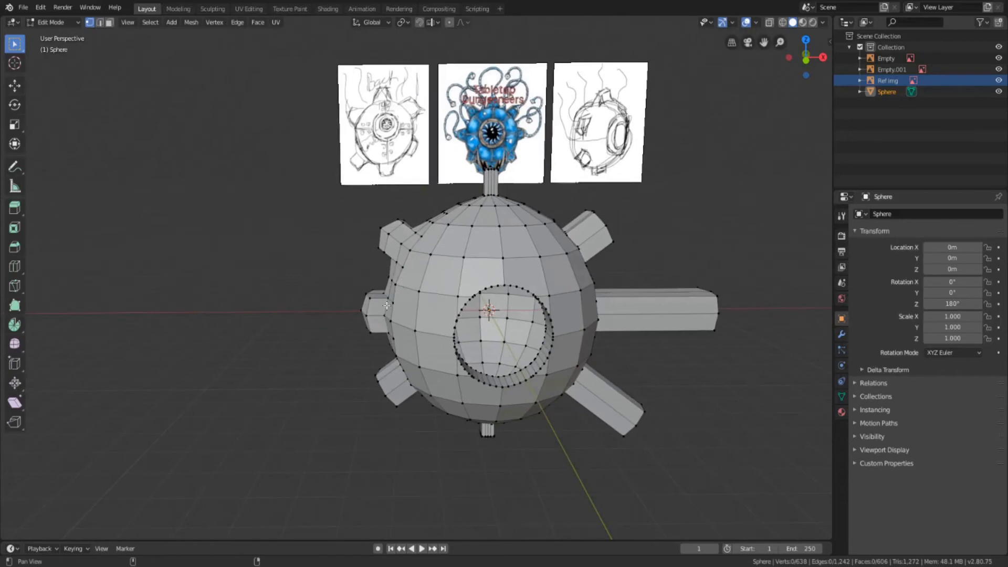
pyautogui.scroll(6, 387, 305)
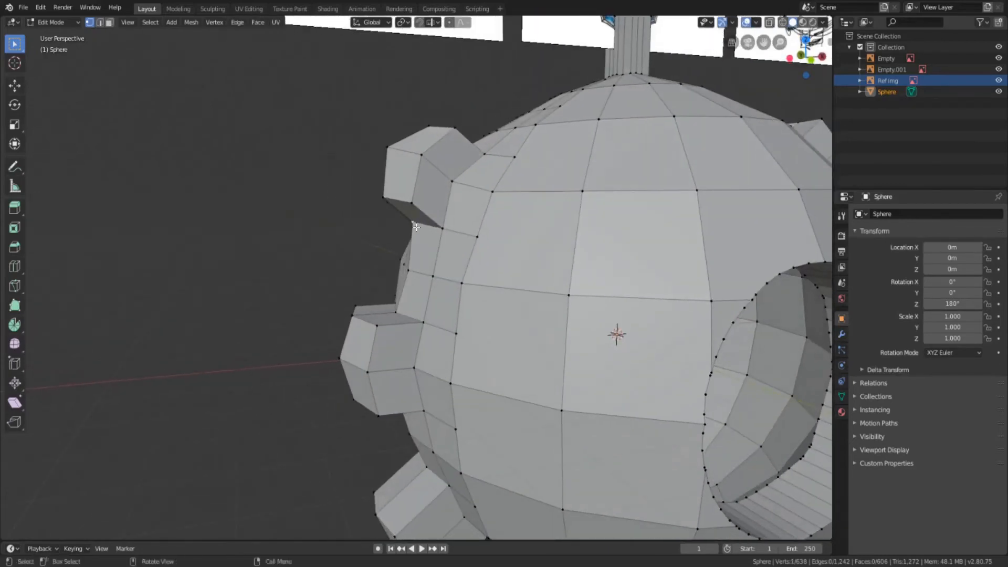
pyautogui.moveTo(415, 227); pyautogui.dragTo(447, 248, button='middle')
pyautogui.press('g')
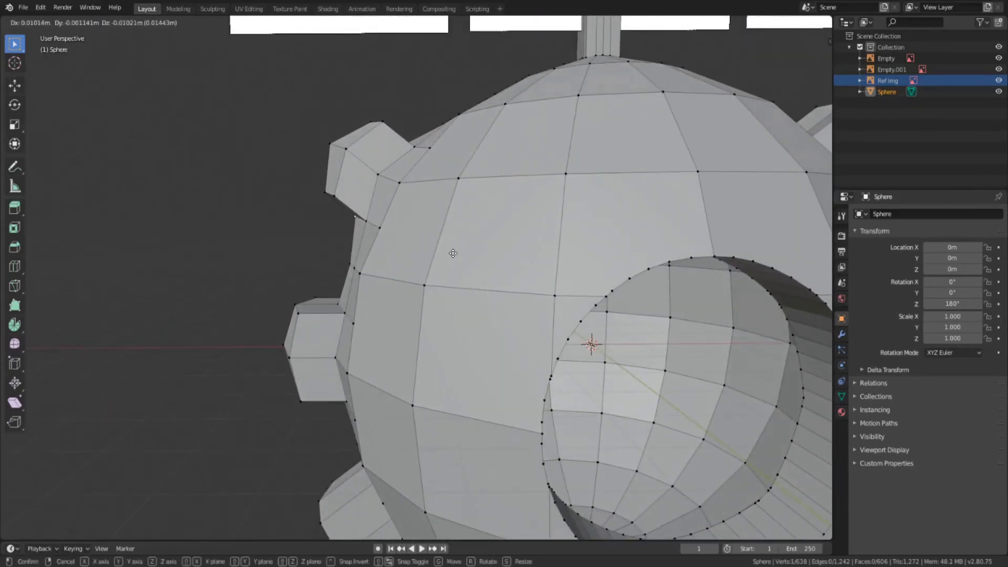
pyautogui.click(460, 258)
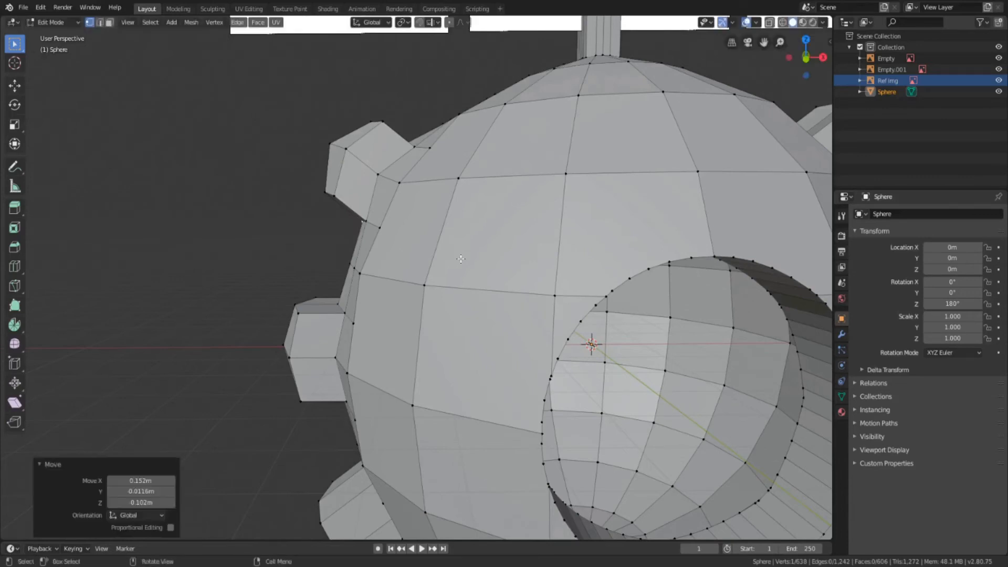
# Move the middle vertices at the upper and lower base of the central side stub inward, the lower one by about 0.128 m along X
pyautogui.click(340, 302)
pyautogui.press('g')
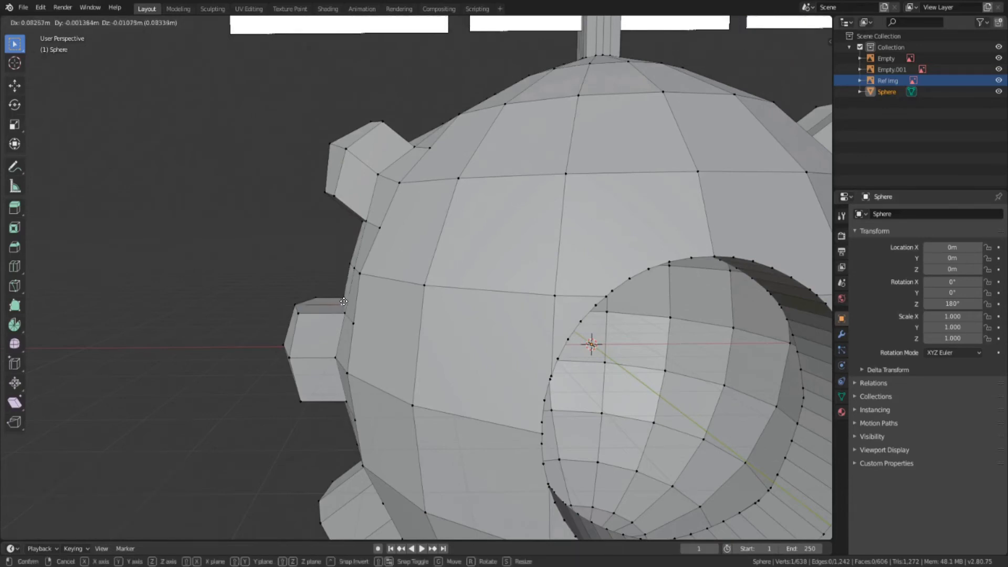
pyautogui.click(345, 302)
pyautogui.moveTo(351, 223); pyautogui.dragTo(367, 303, button='middle')
pyautogui.click(359, 303)
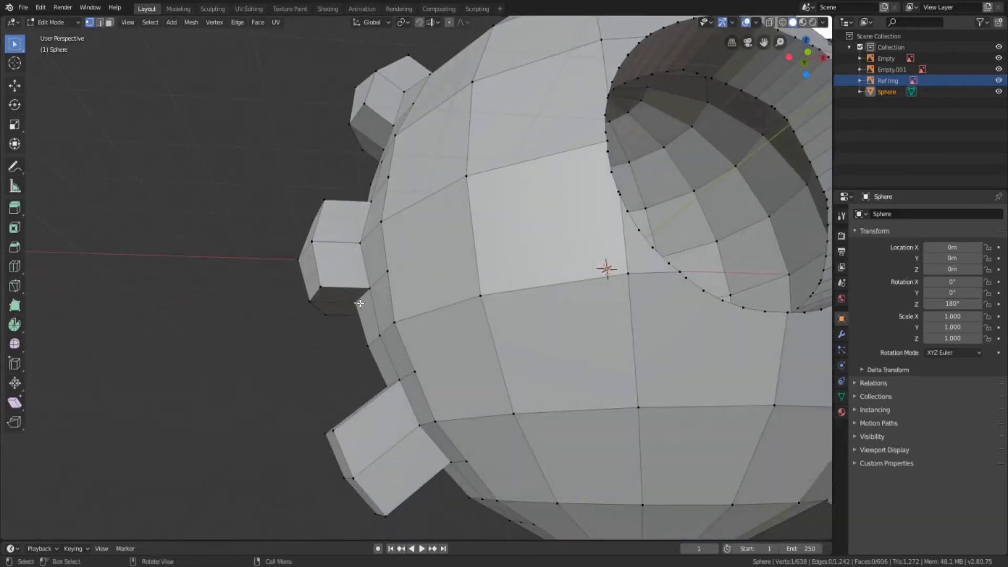
pyautogui.press('g')
pyautogui.click(368, 308)
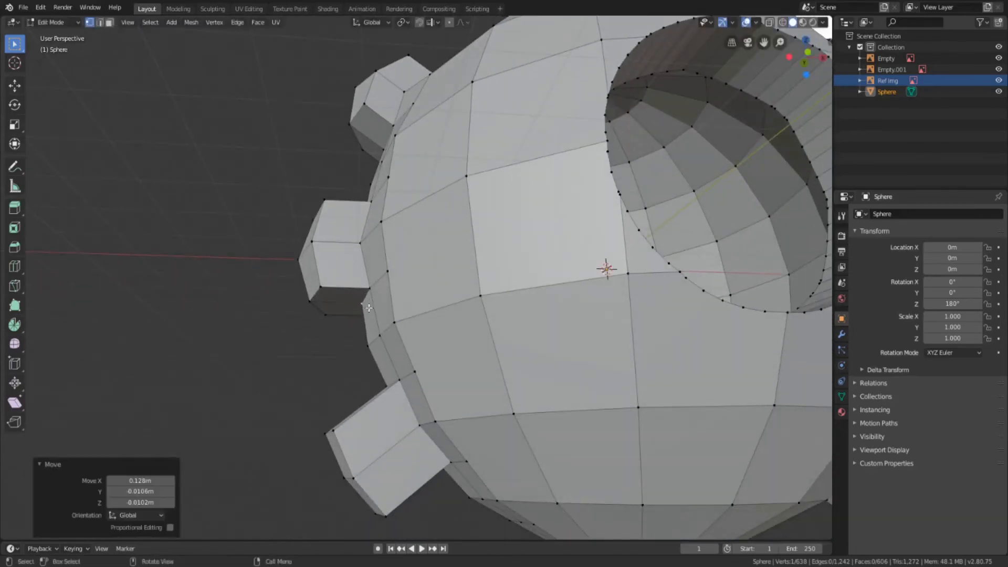
# Nudge the middle vertices on the body surface just below and just above the central side stub into line with the sphere's curve
pyautogui.click(370, 343)
pyautogui.press('g')
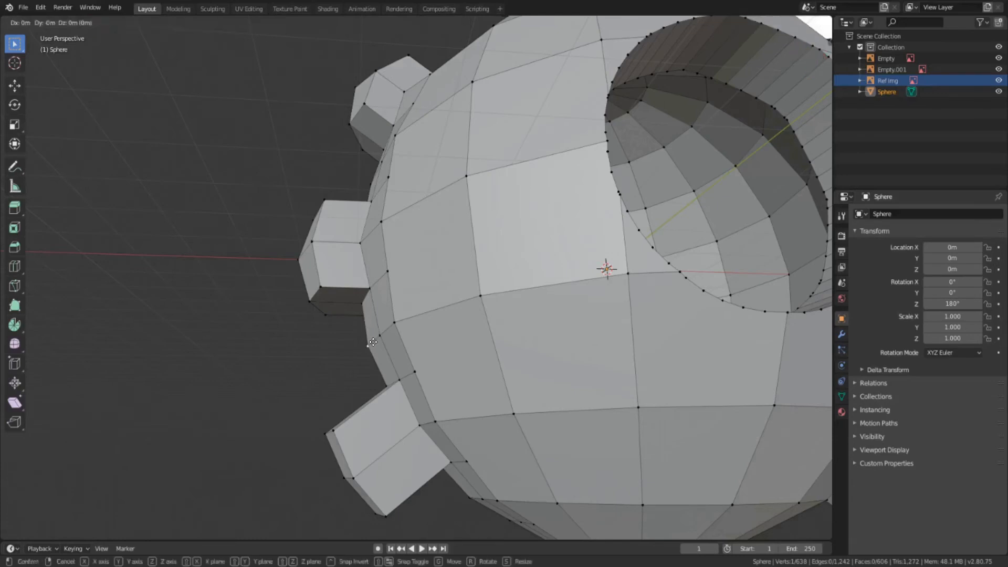
pyautogui.click(374, 342)
pyautogui.moveTo(374, 341); pyautogui.dragTo(569, 252, button='middle')
pyautogui.click(562, 244)
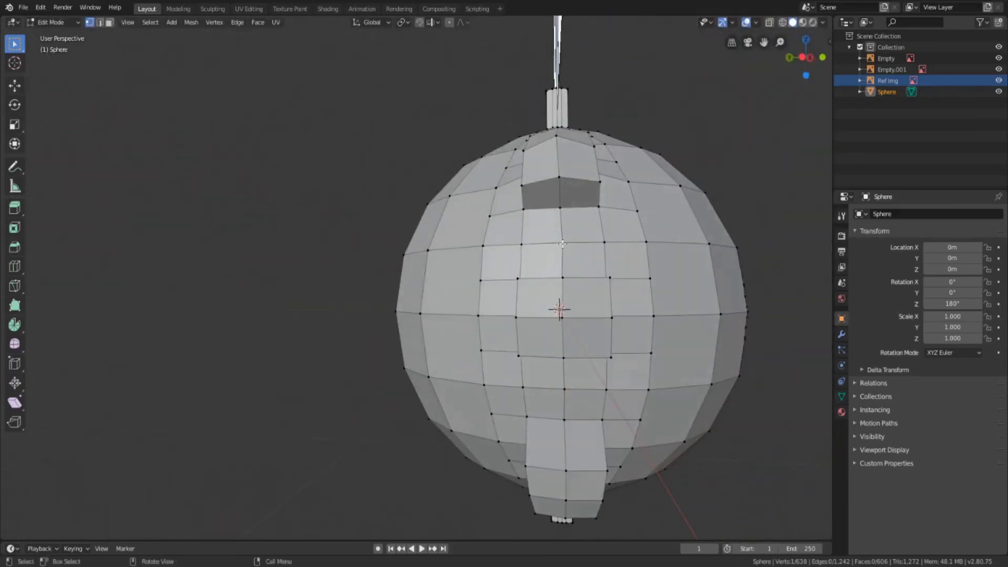
pyautogui.press('g')
pyautogui.click(562, 245)
# Move the central vertex of the upper side stub's end inward by about 0.362 m in X, -0.158 m in Y and -0.116 m in Z
pyautogui.moveTo(562, 245); pyautogui.dragTo(440, 272, button='middle')
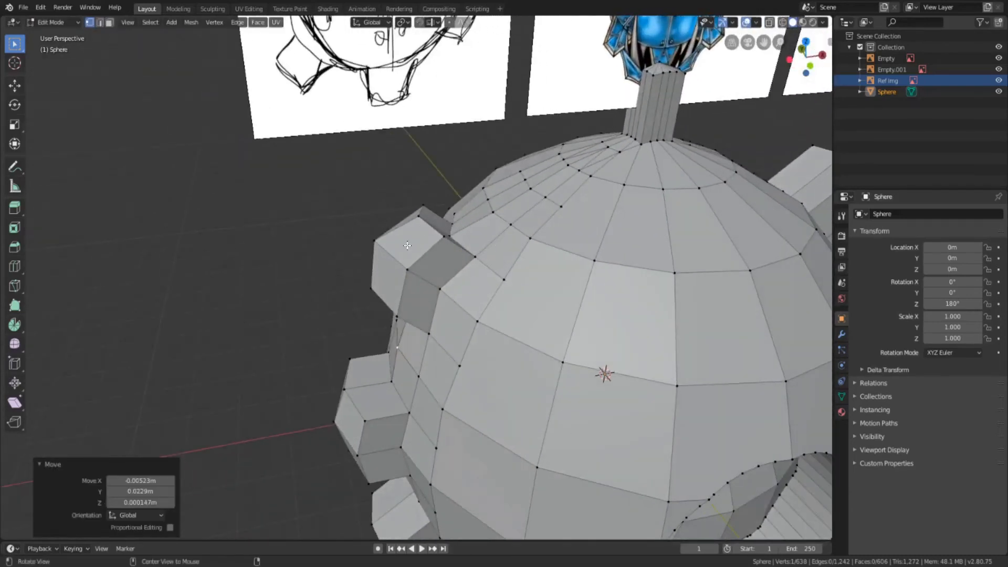
pyautogui.click(371, 241)
pyautogui.press('g')
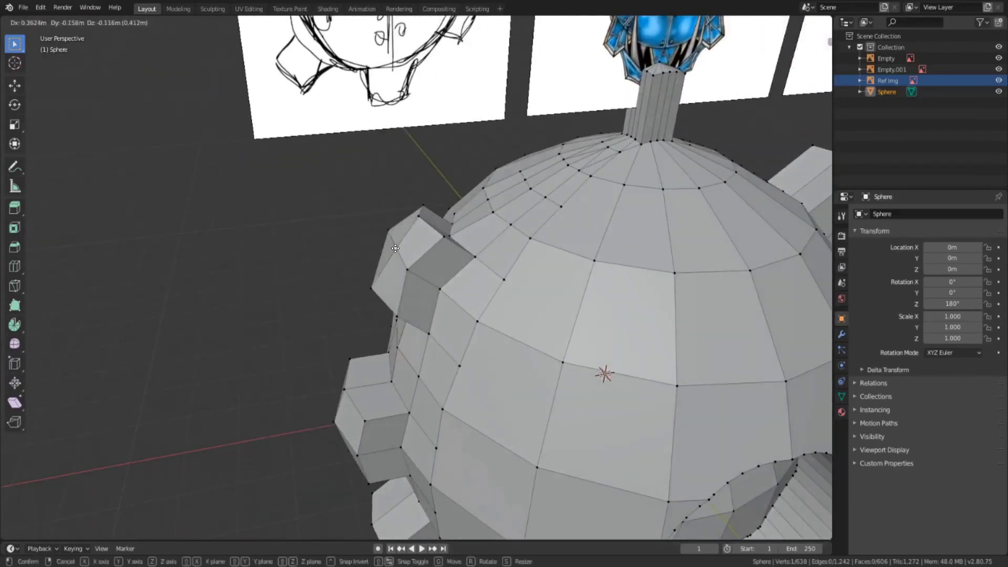
pyautogui.click(433, 248)
pyautogui.moveTo(434, 248); pyautogui.dragTo(502, 253, button='middle')
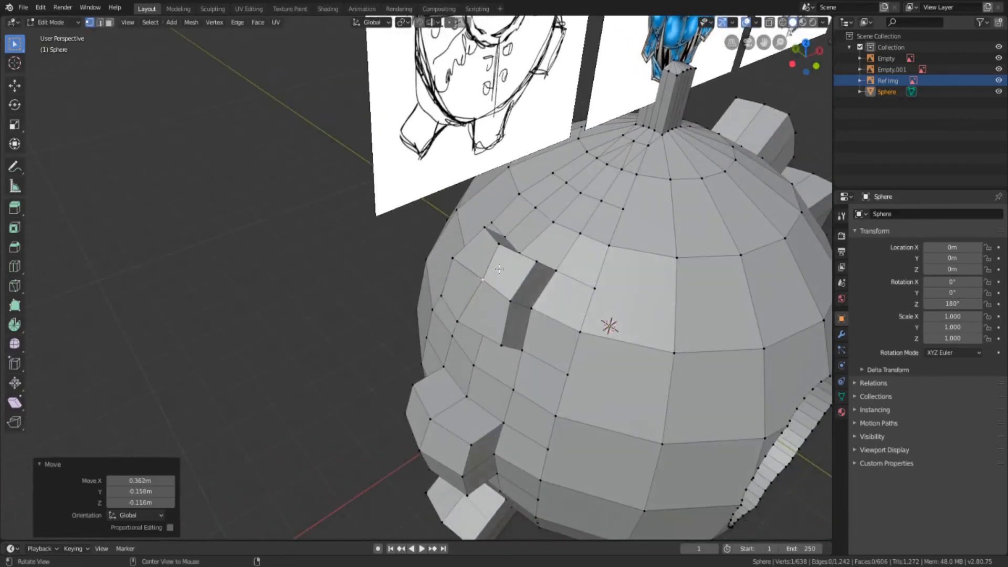
# Select the whole edge loop at the base of the top stub and scale it by 1.231
pyautogui.keyDown('alt'); pyautogui.keyDown('shift'); pyautogui.moveTo(579, 226); pyautogui.dragTo(365, 341); pyautogui.keyUp('shift'); pyautogui.keyUp('alt')
pyautogui.scroll(-3, 389, 200)
pyautogui.keyDown('alt'); pyautogui.scroll(-1, 388, 200); pyautogui.keyUp('alt')
pyautogui.keyDown('alt'); pyautogui.moveTo(394, 184); pyautogui.dragTo(367, 213); pyautogui.keyUp('alt')
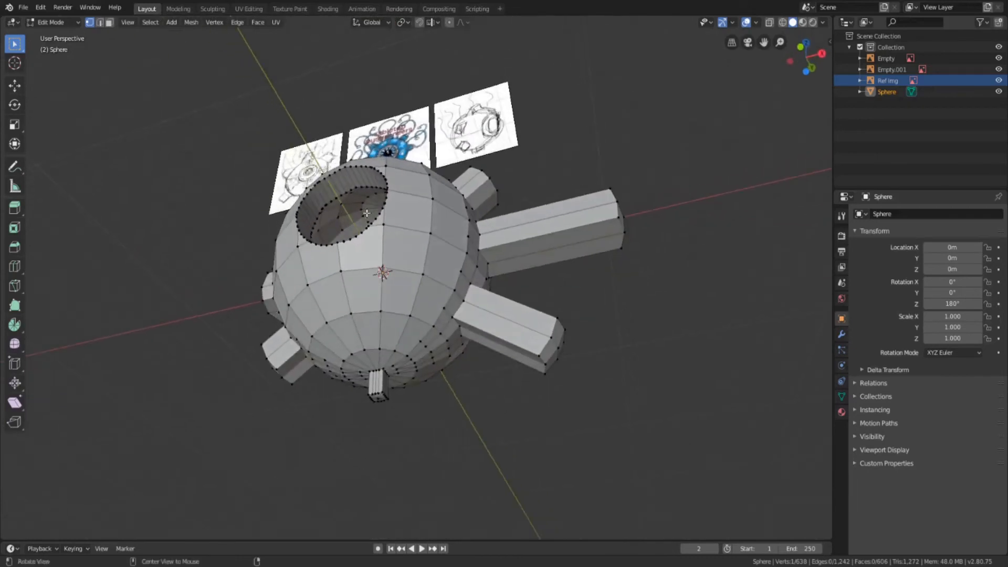
pyautogui.keyDown('alt'); pyautogui.moveTo(357, 162); pyautogui.dragTo(396, 259); pyautogui.keyUp('alt')
pyautogui.scroll(3, 366, 185)
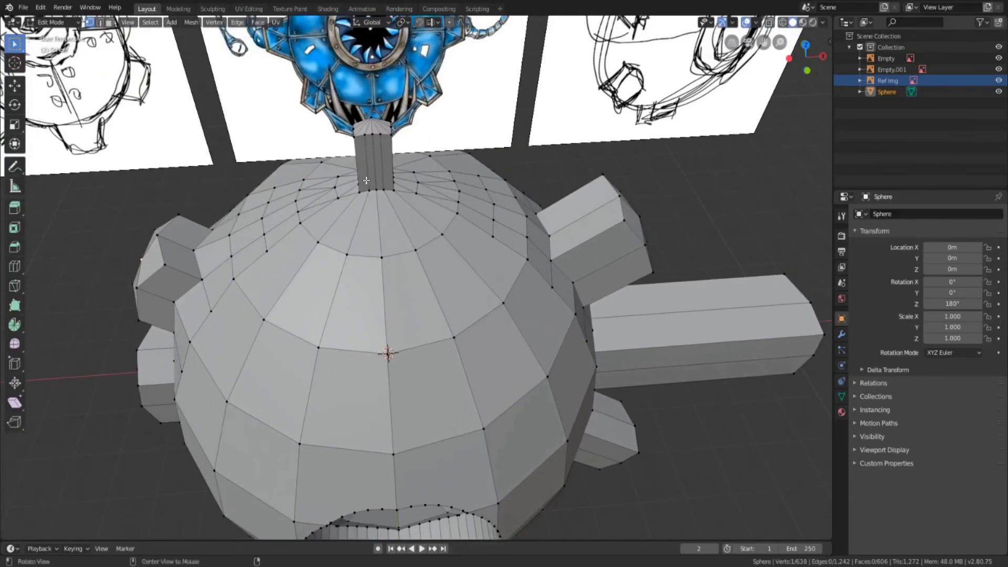
pyautogui.keyDown('alt'); pyautogui.click(370, 200); pyautogui.keyUp('alt')
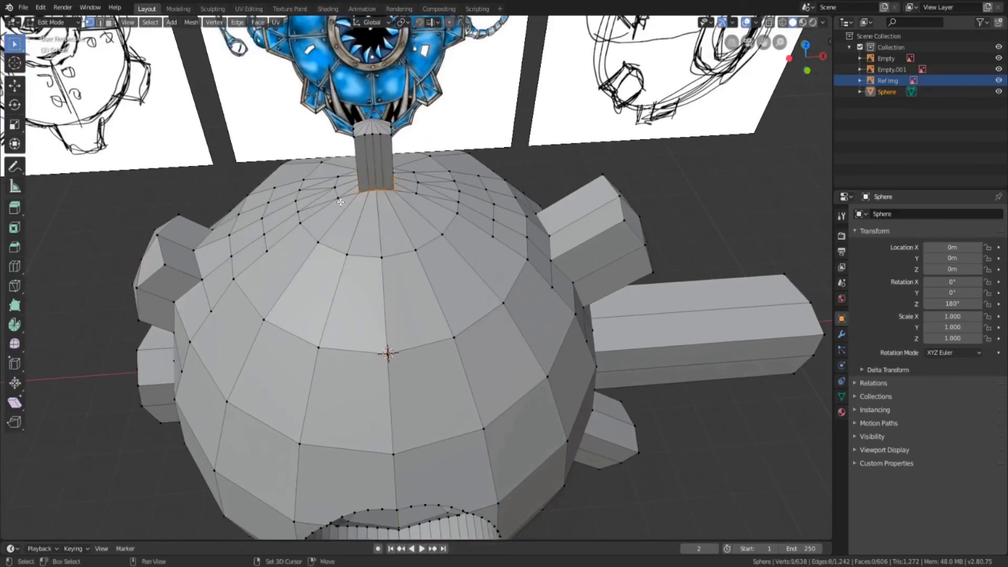
pyautogui.keyDown('alt'); pyautogui.moveTo(348, 194); pyautogui.dragTo(684, 153); pyautogui.keyUp('alt')
pyautogui.moveTo(684, 153); pyautogui.dragTo(695, 151, button='middle')
pyautogui.keyDown('shift'); pyautogui.click(350, 93); pyautogui.keyUp('shift')
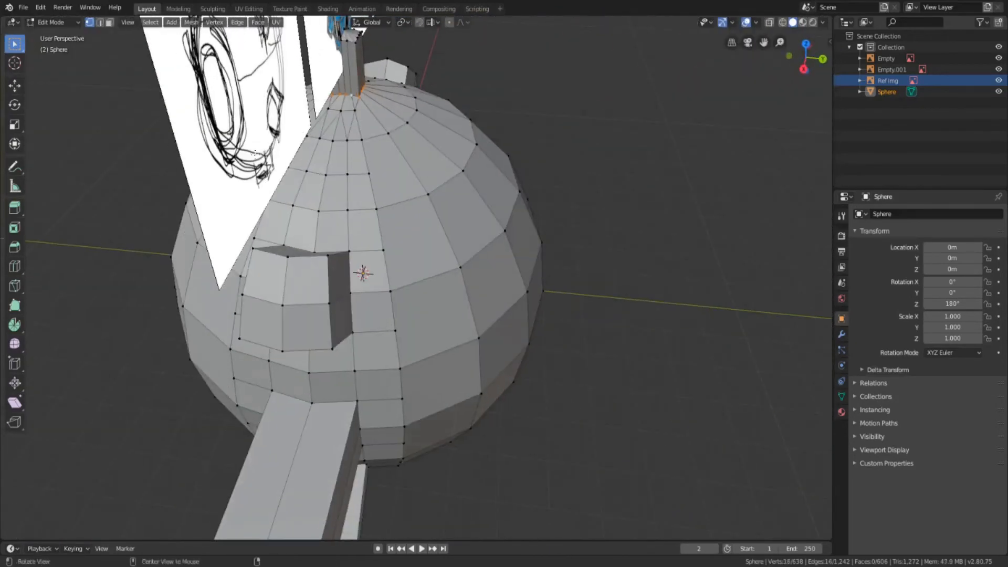
pyautogui.keyDown('alt'); pyautogui.moveTo(350, 99); pyautogui.dragTo(453, 93); pyautogui.keyUp('alt')
pyautogui.press('s')
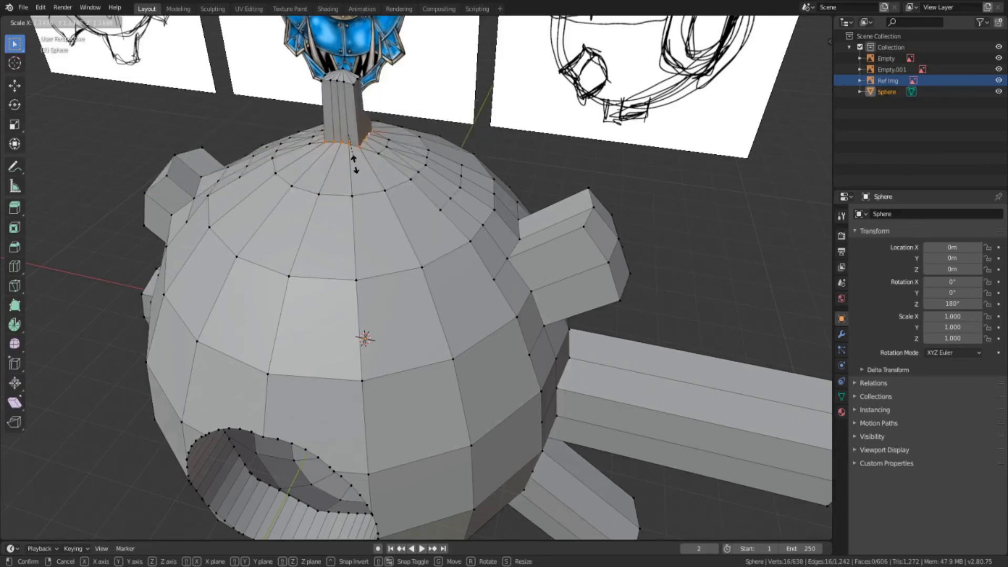
pyautogui.click(357, 164)
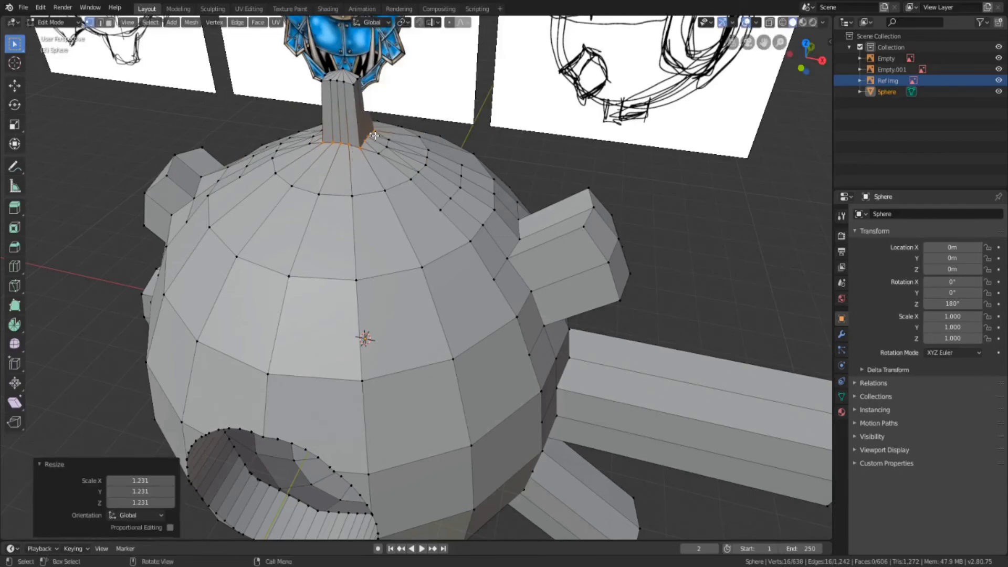
# Dissolve the extra vertices between the top stub's base and the surrounding ring on both sides of the stub
pyautogui.moveTo(375, 135); pyautogui.dragTo(400, 172)
pyautogui.rightClick(399, 171)
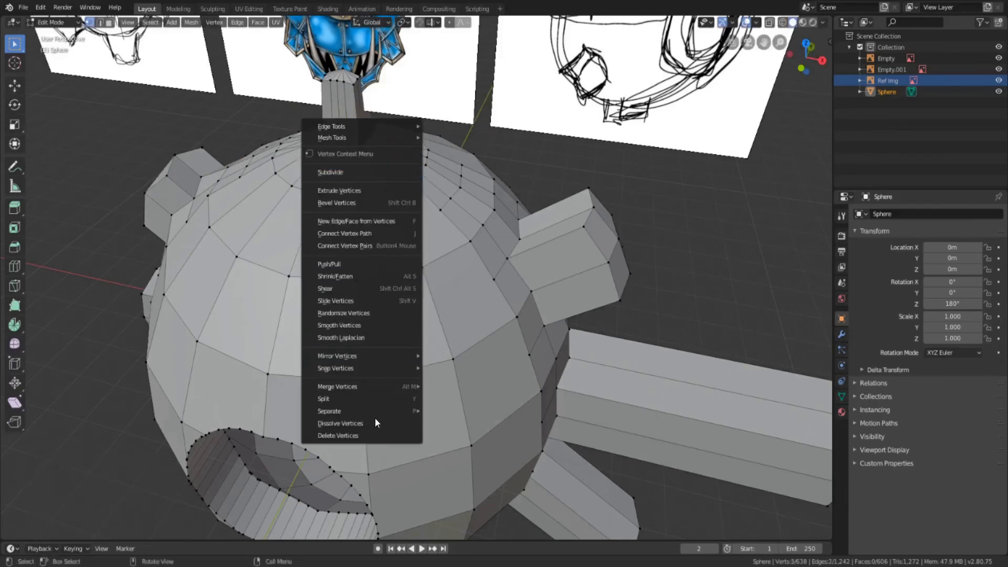
pyautogui.click(375, 423)
pyautogui.moveTo(375, 423); pyautogui.dragTo(339, 187, button='middle')
pyautogui.moveTo(338, 187); pyautogui.dragTo(364, 224)
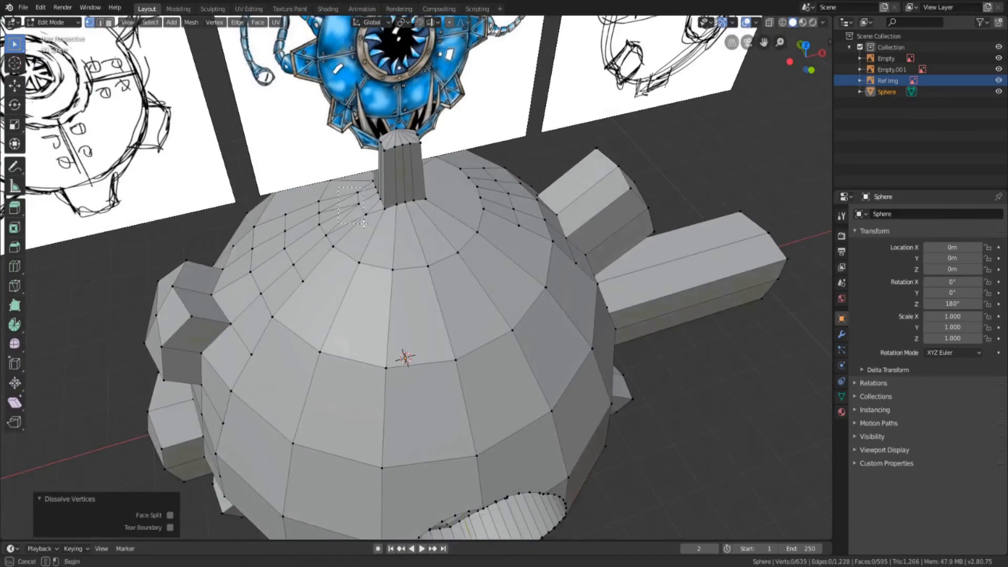
pyautogui.rightClick(369, 297)
pyautogui.click(363, 311)
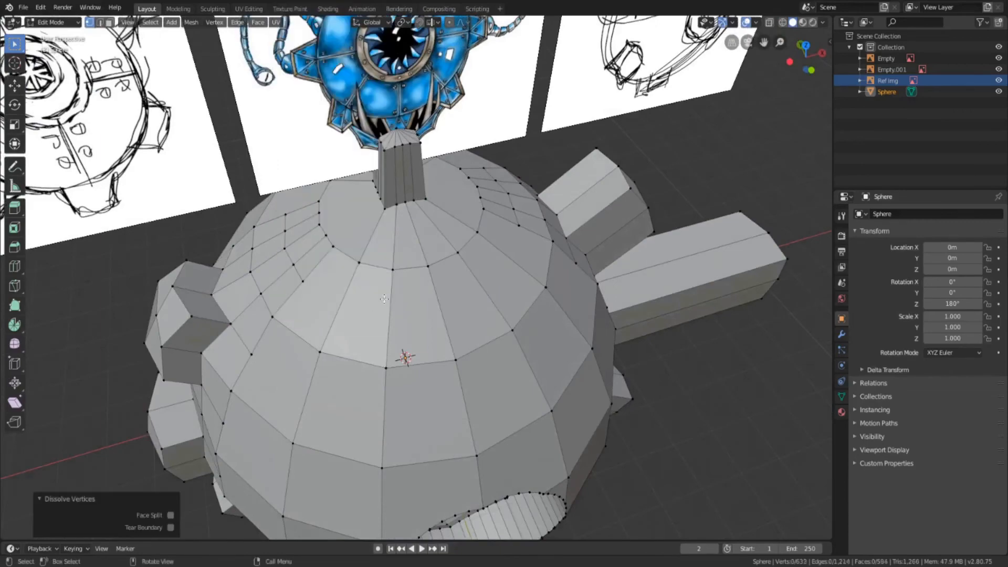
pyautogui.moveTo(384, 299); pyautogui.dragTo(187, 281, button='middle')
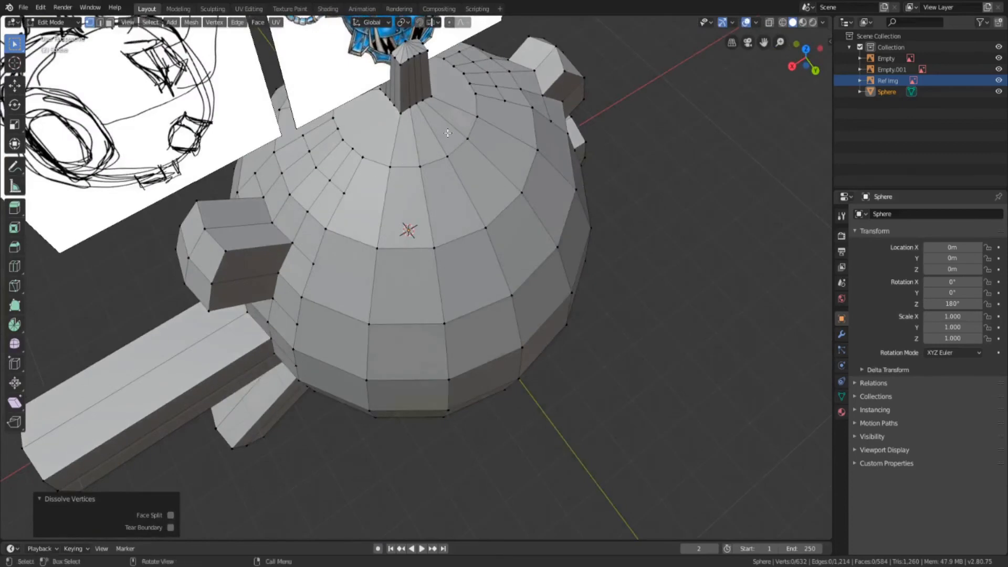
# Try to widen the top stub's base by scaling up its full edge loop
pyautogui.moveTo(339, 140); pyautogui.dragTo(507, 113, button='middle')
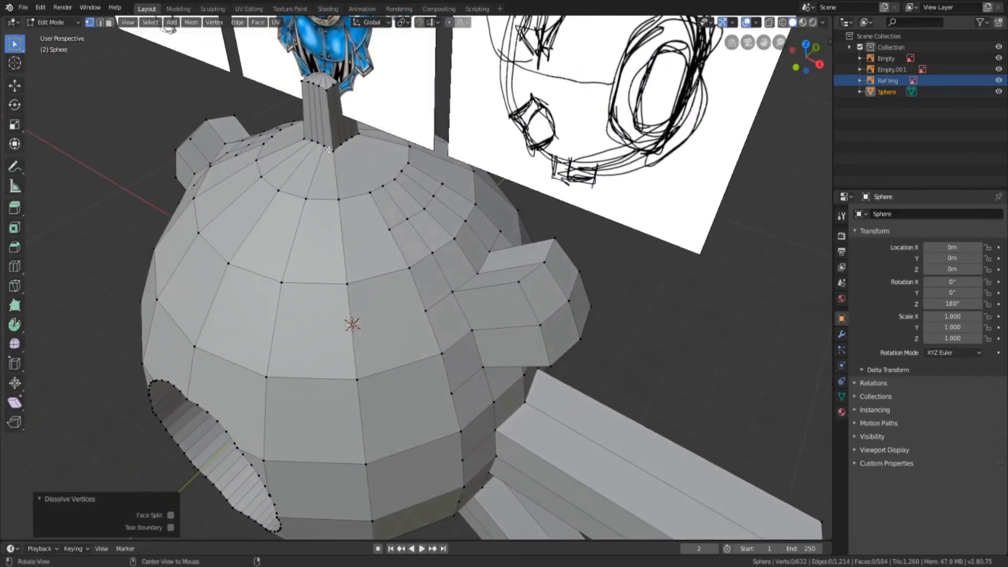
pyautogui.moveTo(335, 181); pyautogui.dragTo(376, 242, button='middle')
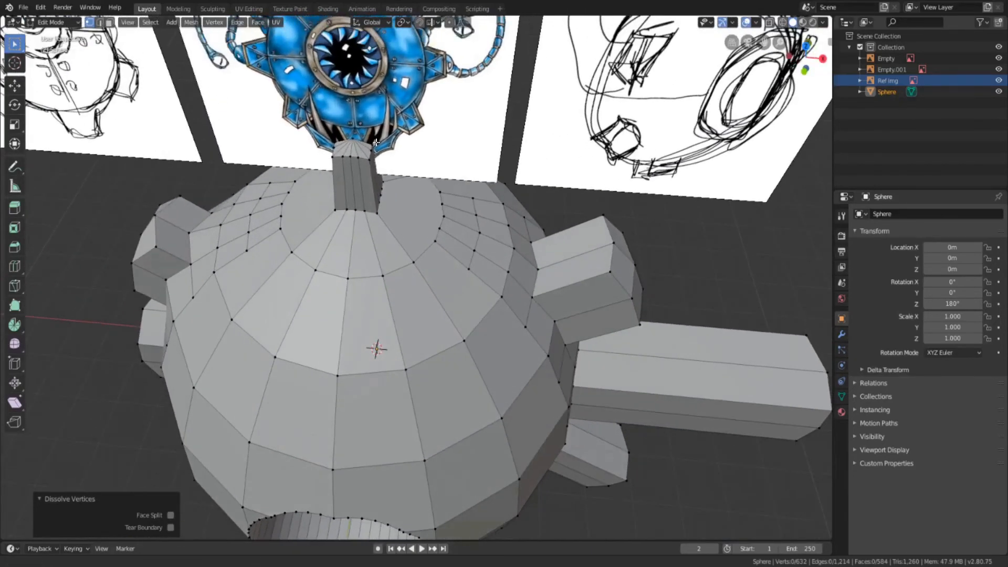
pyautogui.moveTo(379, 180); pyautogui.dragTo(380, 131, button='middle')
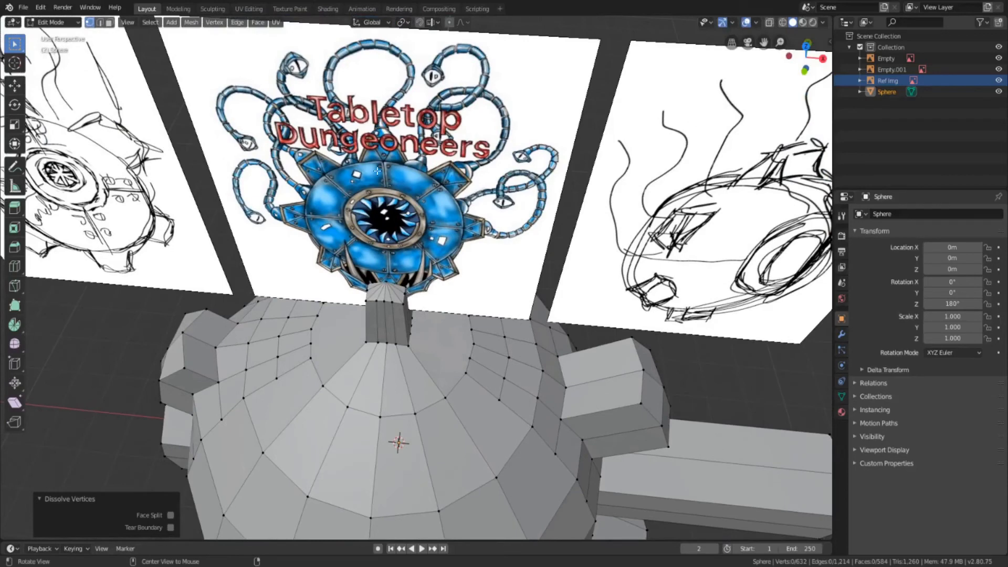
pyautogui.keyDown('shift'); pyautogui.moveTo(432, 270); pyautogui.dragTo(428, 140, button='middle'); pyautogui.keyUp('shift')
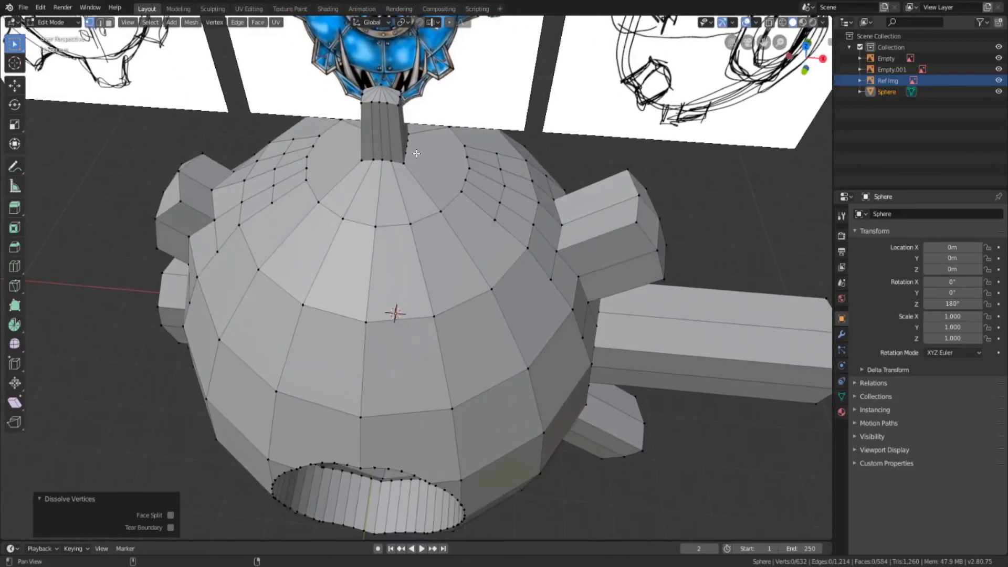
pyautogui.moveTo(354, 146); pyautogui.dragTo(414, 181)
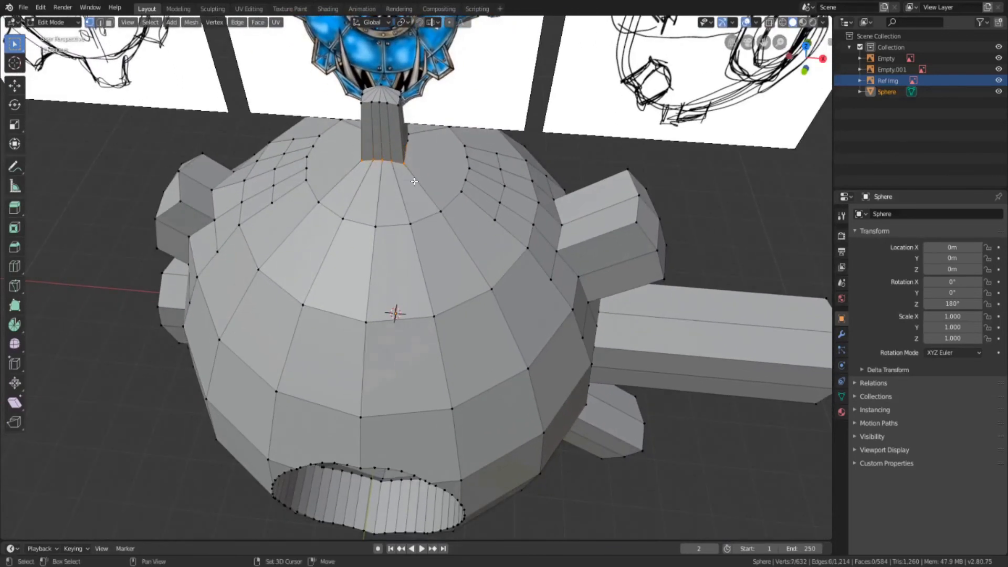
pyautogui.keyDown('alt'); pyautogui.keyDown('shift'); pyautogui.click(412, 150); pyautogui.keyUp('shift'); pyautogui.keyUp('alt')
pyautogui.moveTo(432, 147); pyautogui.dragTo(397, 137, button='middle')
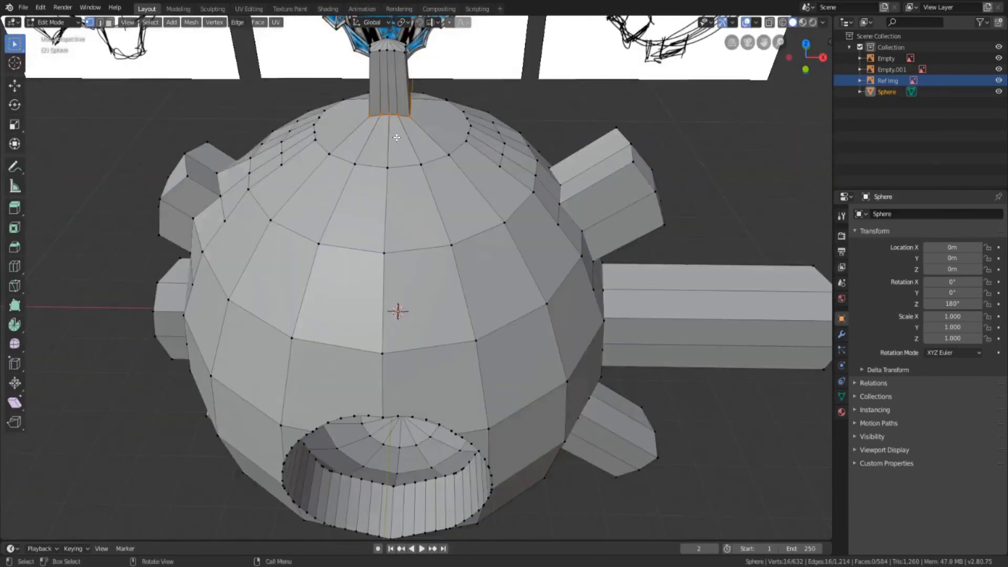
pyautogui.press('s')
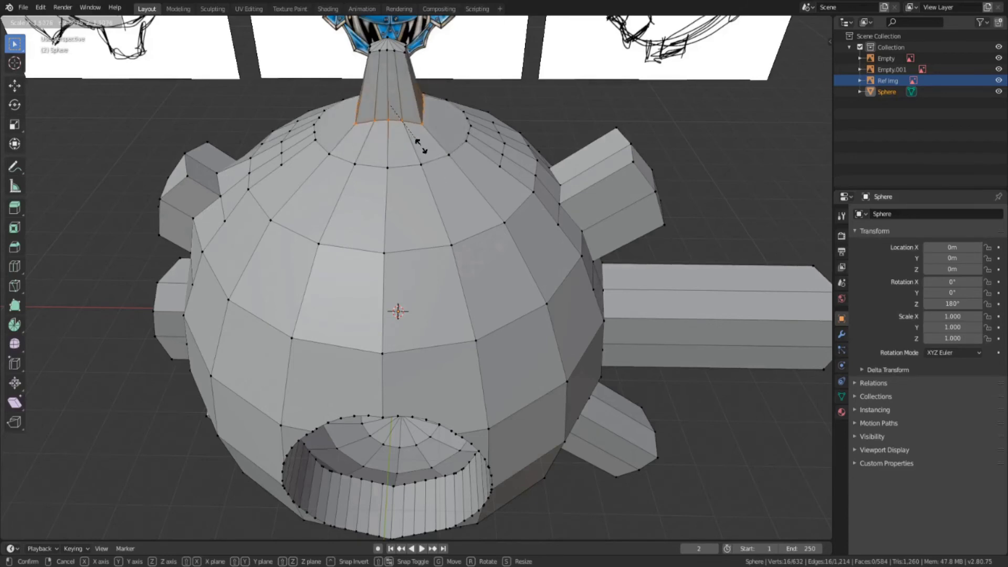
pyautogui.click(420, 146)
# Start the Shortcut VUr on-screen key display
pyautogui.moveTo(420, 146); pyautogui.dragTo(443, 103, button='middle')
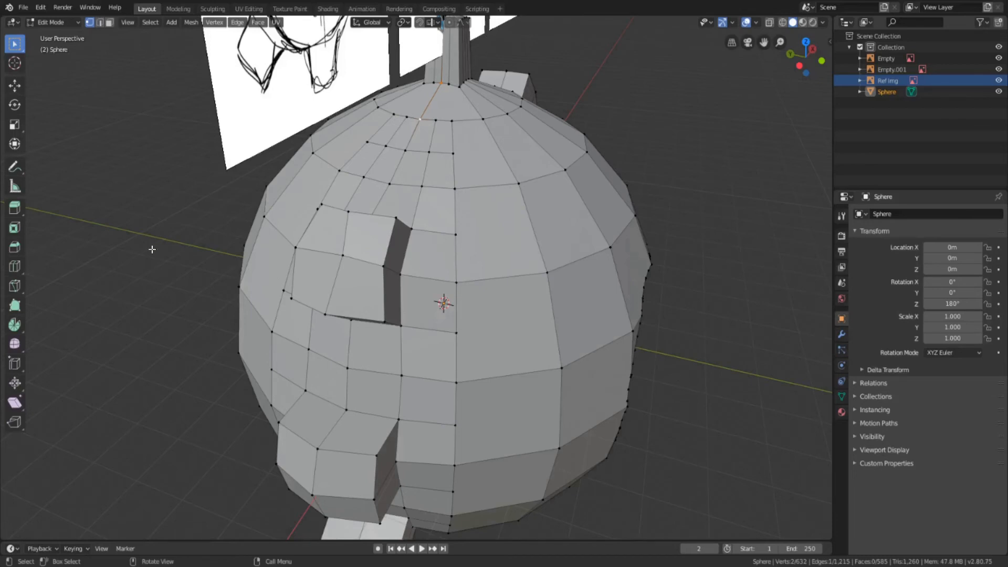
pyautogui.moveTo(596, 188); pyautogui.dragTo(543, 238, button='middle')
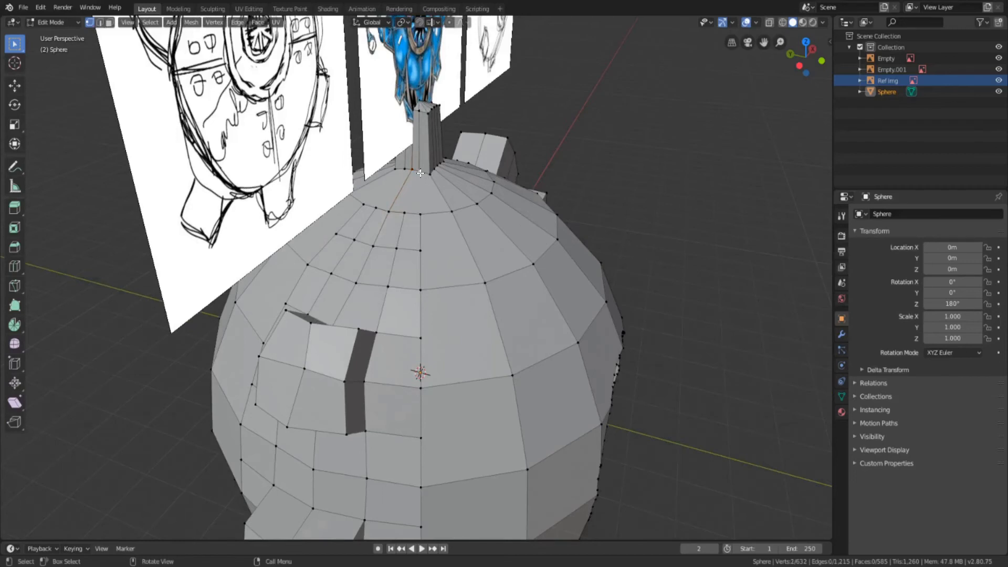
pyautogui.press('n')
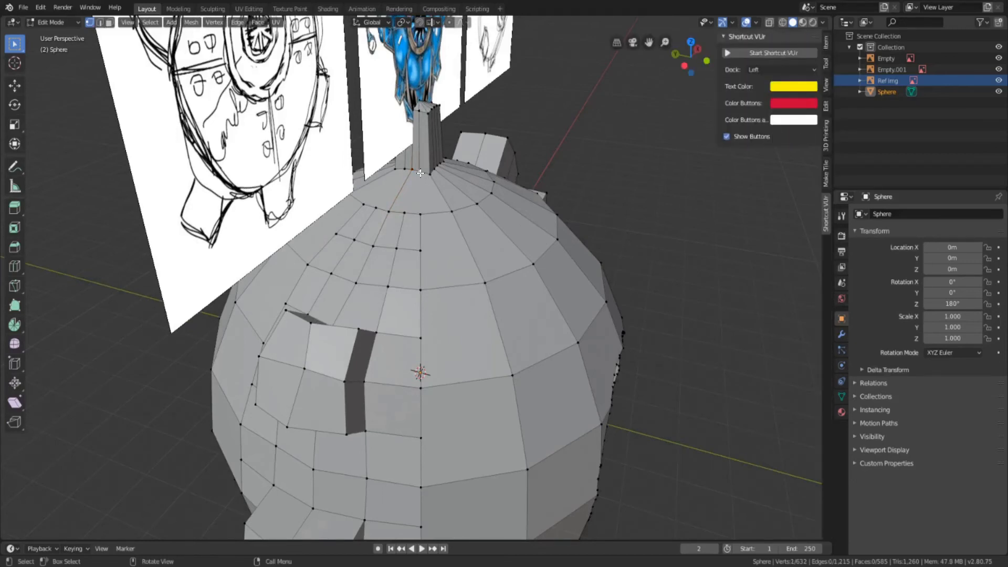
pyautogui.click(782, 53)
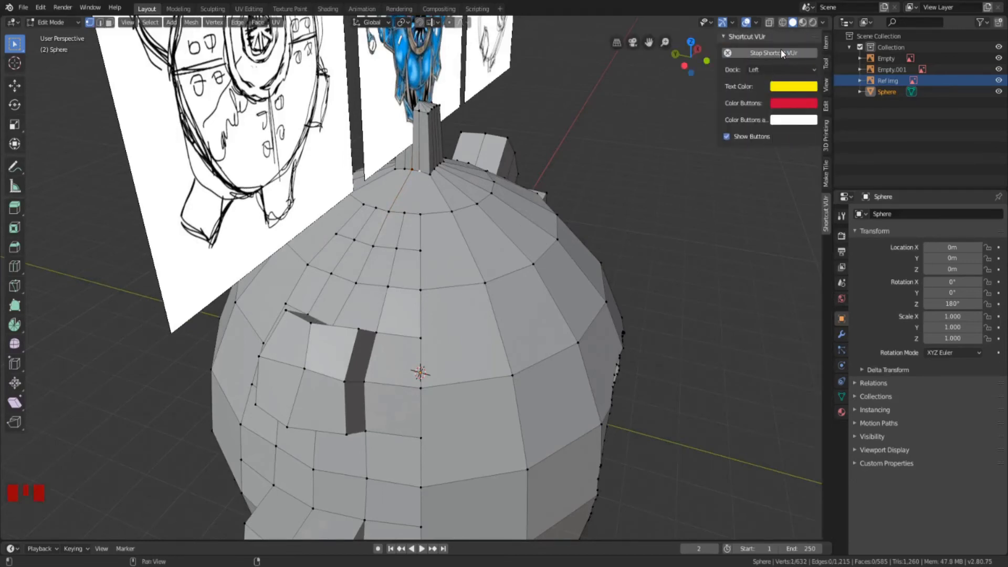
pyautogui.press('n')
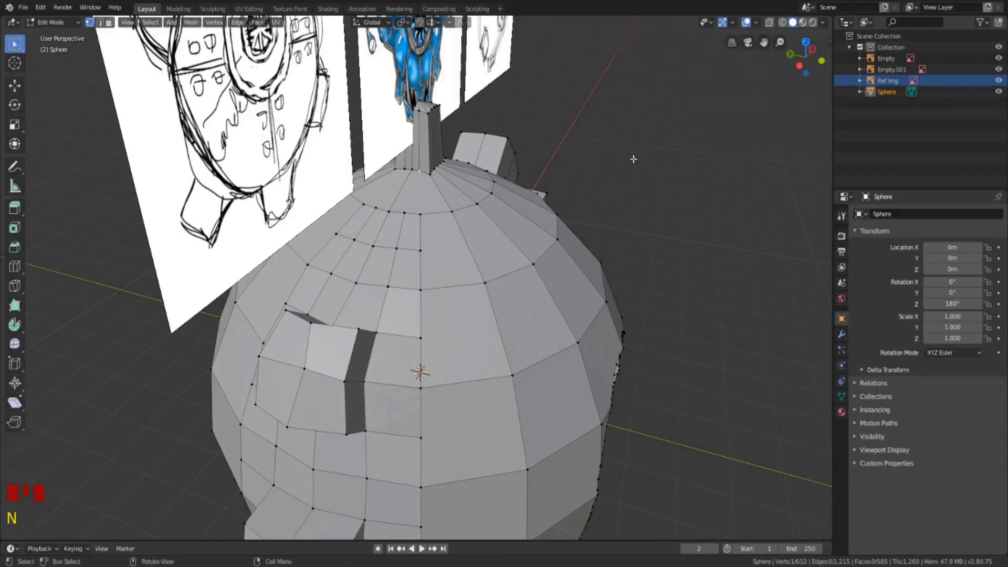
# Connect two vertices of the top stub's base to matching vertices of the ring below on the first dissolved side
pyautogui.keyDown('shift'); pyautogui.click(420, 217); pyautogui.keyUp('shift')
pyautogui.press('j')
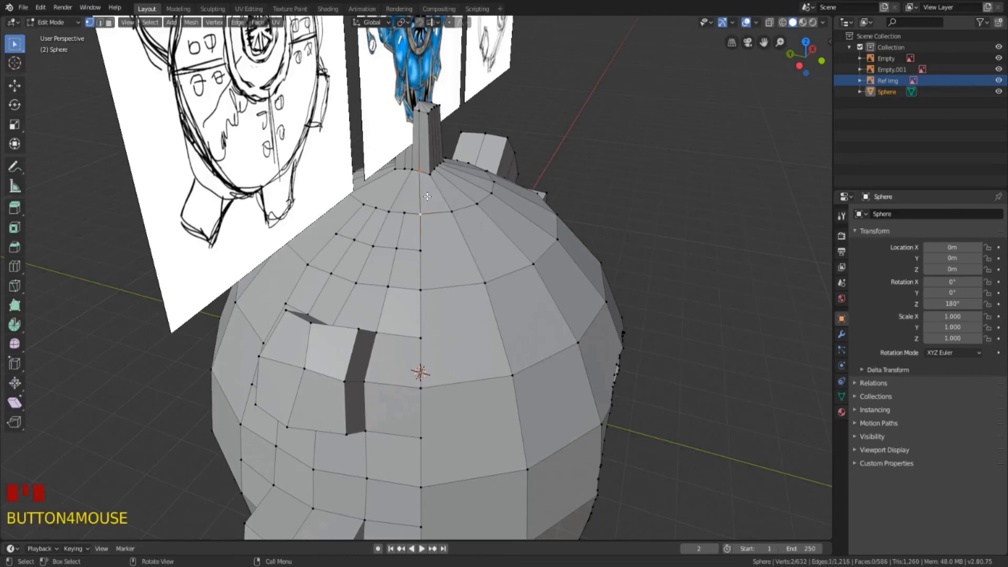
pyautogui.click(398, 169)
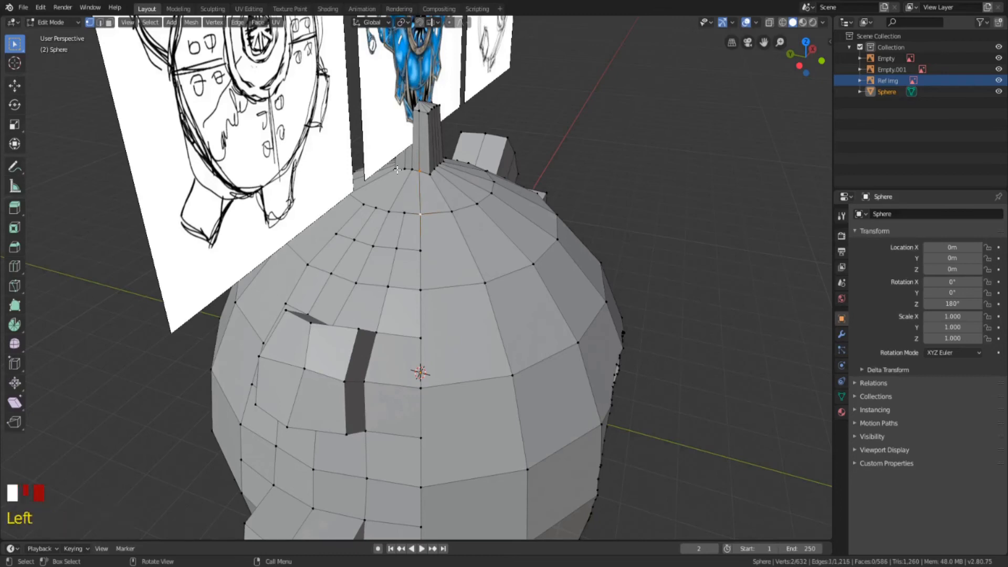
pyautogui.keyDown('shift'); pyautogui.click(369, 204); pyautogui.keyUp('shift')
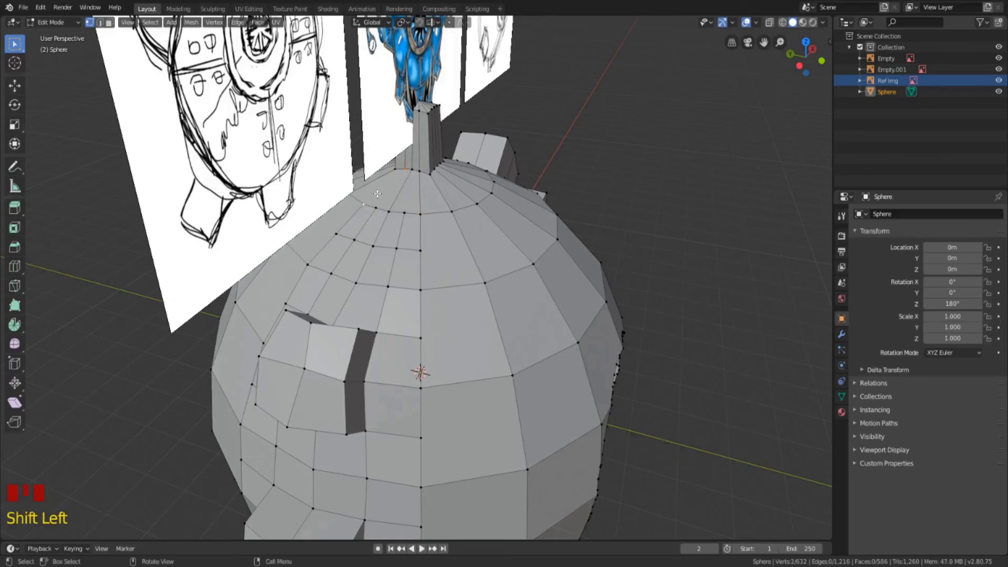
pyautogui.rightClick(377, 193)
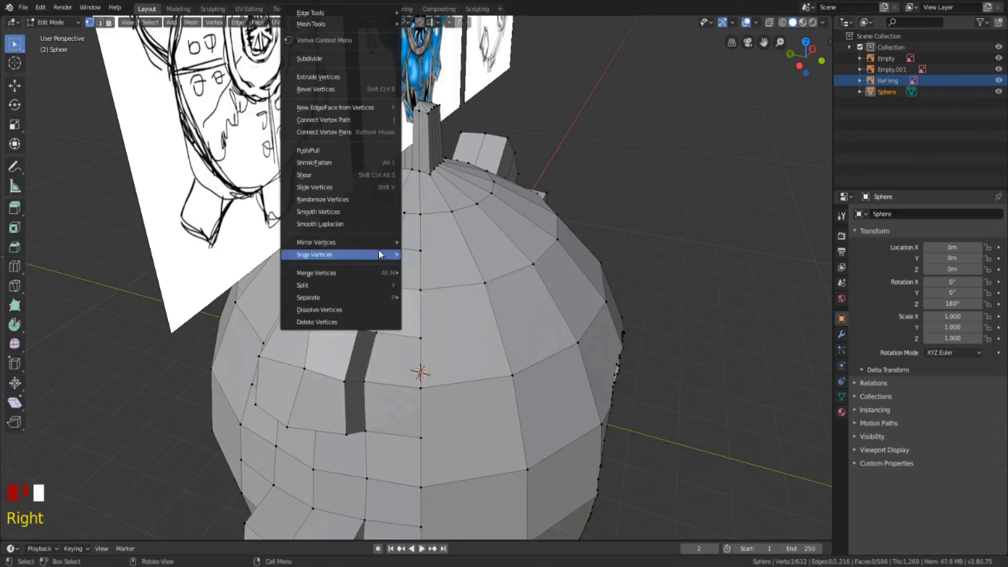
pyautogui.click(348, 134)
# Connect three vertices of the top stub's base to the surrounding ring across the opposite dissolved side
pyautogui.moveTo(348, 133); pyautogui.dragTo(418, 152, button='middle')
pyautogui.click(418, 153)
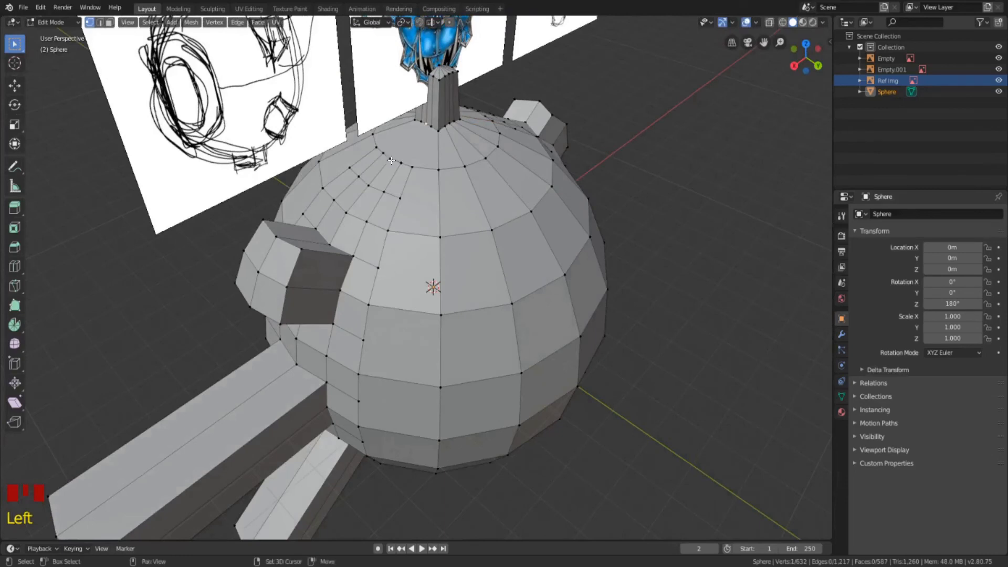
pyautogui.press('j')
pyautogui.click(431, 128)
pyautogui.keyDown('shift'); pyautogui.click(414, 165); pyautogui.keyUp('shift')
pyautogui.press('j')
pyautogui.click(421, 123)
pyautogui.keyDown('shift'); pyautogui.click(382, 143); pyautogui.keyUp('shift')
pyautogui.press('j')
# Select the top stub's complete base loop and scale it by 2.297 into a cone-like flare
pyautogui.moveTo(383, 143); pyautogui.dragTo(434, 169, button='middle')
pyautogui.moveTo(460, 147); pyautogui.dragTo(515, 188)
pyautogui.moveTo(534, 166); pyautogui.dragTo(427, 152, button='middle')
pyautogui.keyDown('shift'); pyautogui.moveTo(418, 171); pyautogui.dragTo(464, 213); pyautogui.keyUp('shift')
pyautogui.moveTo(476, 193); pyautogui.dragTo(357, 195, button='middle')
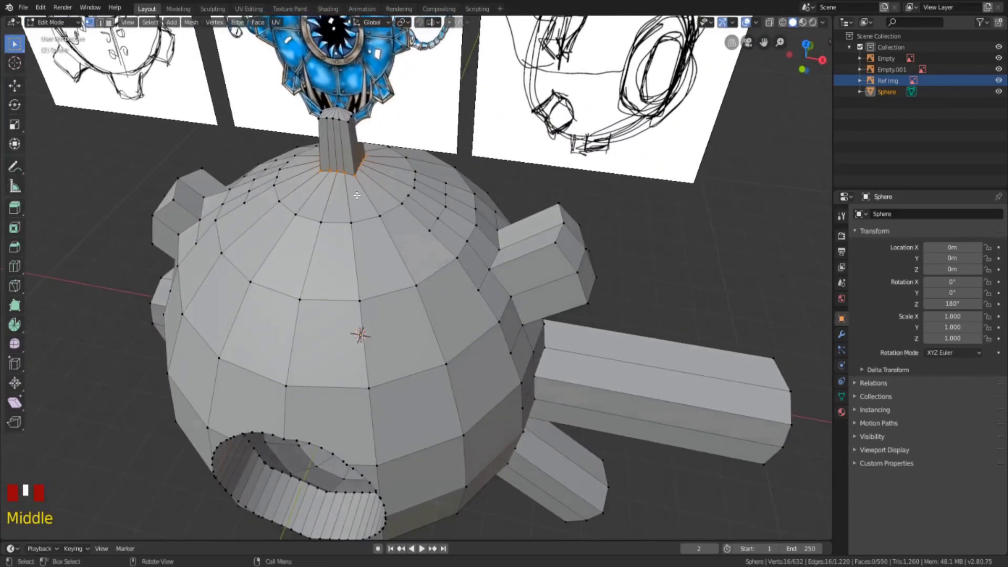
pyautogui.press('s')
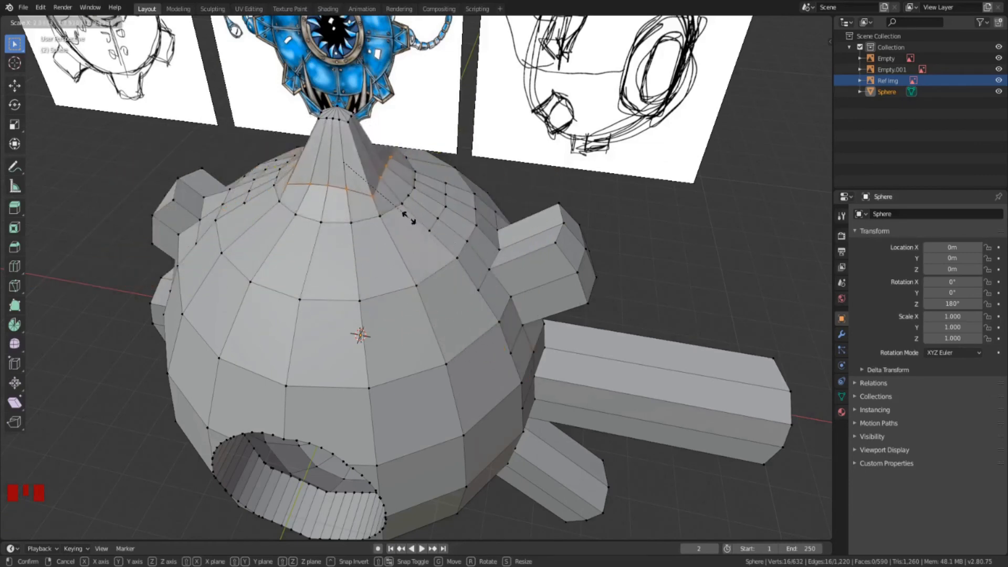
pyautogui.click(402, 218)
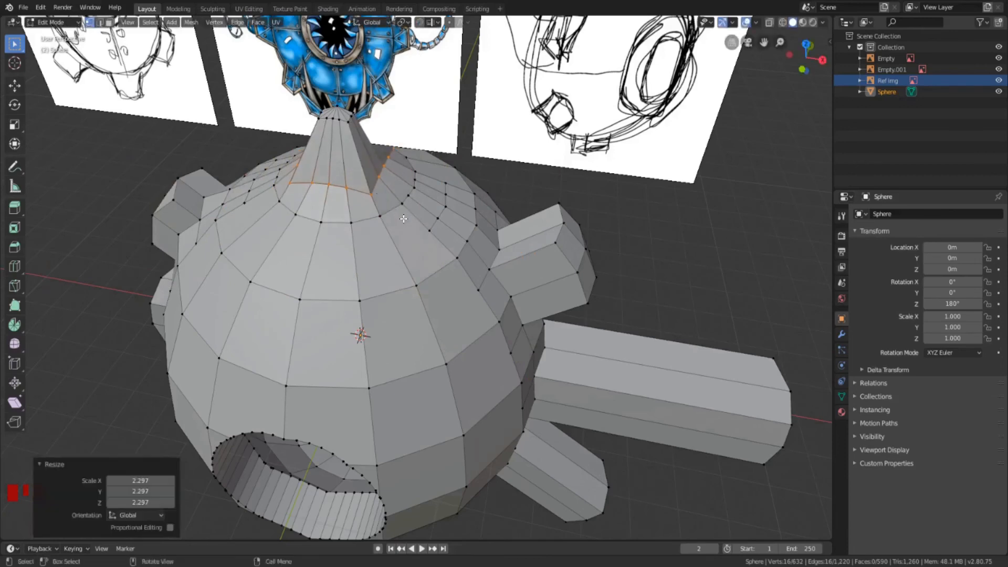
# Scale the top stub's base loop by a further 1.213 and move it down 0.201 m along Z
pyautogui.moveTo(403, 219); pyautogui.dragTo(367, 233, button='middle')
pyautogui.press('s')
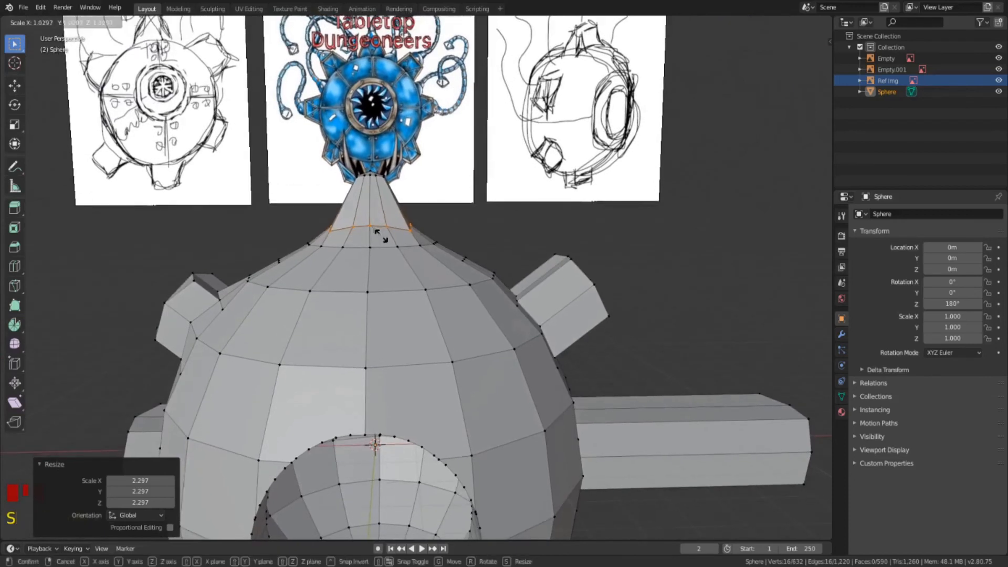
pyautogui.click(380, 237)
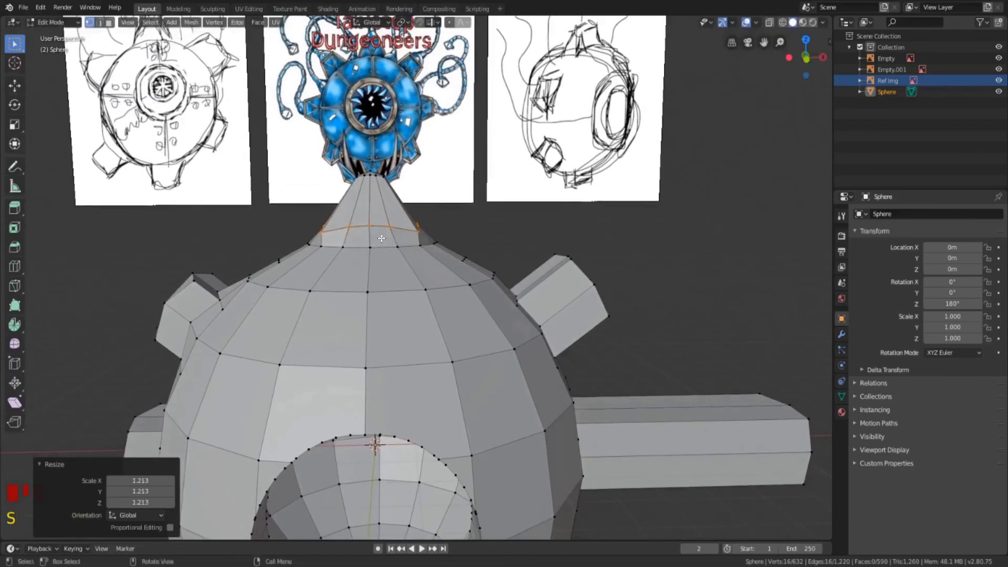
pyautogui.press('g')
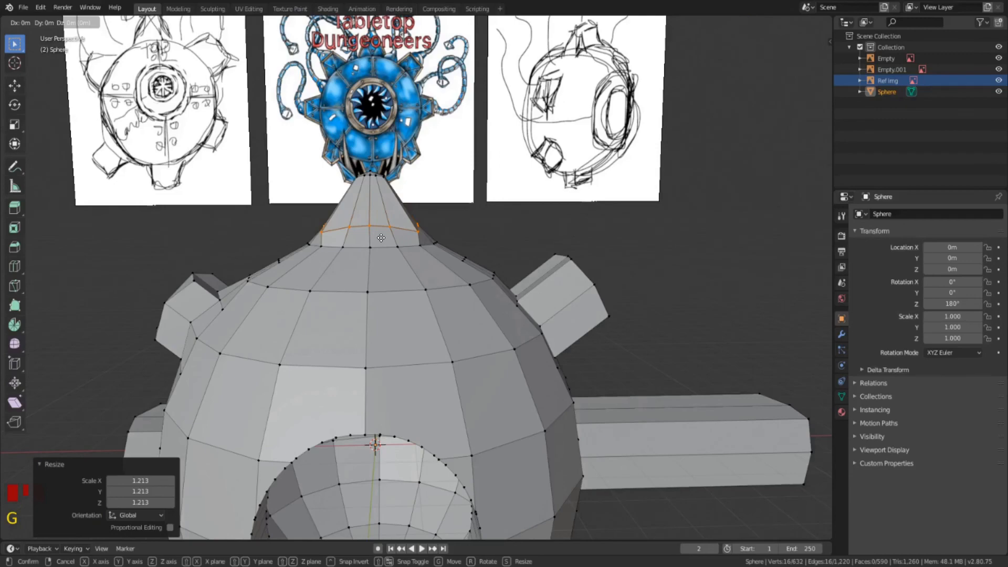
pyautogui.press('z')
pyautogui.click(379, 248)
pyautogui.moveTo(363, 220)
pyautogui.mouseDown(button='middle')
pyautogui.moveTo(364, 229)
pyautogui.moveTo(448, 233)
pyautogui.moveTo(357, 202)
pyautogui.moveTo(367, 218)
pyautogui.mouseUp(button='middle')
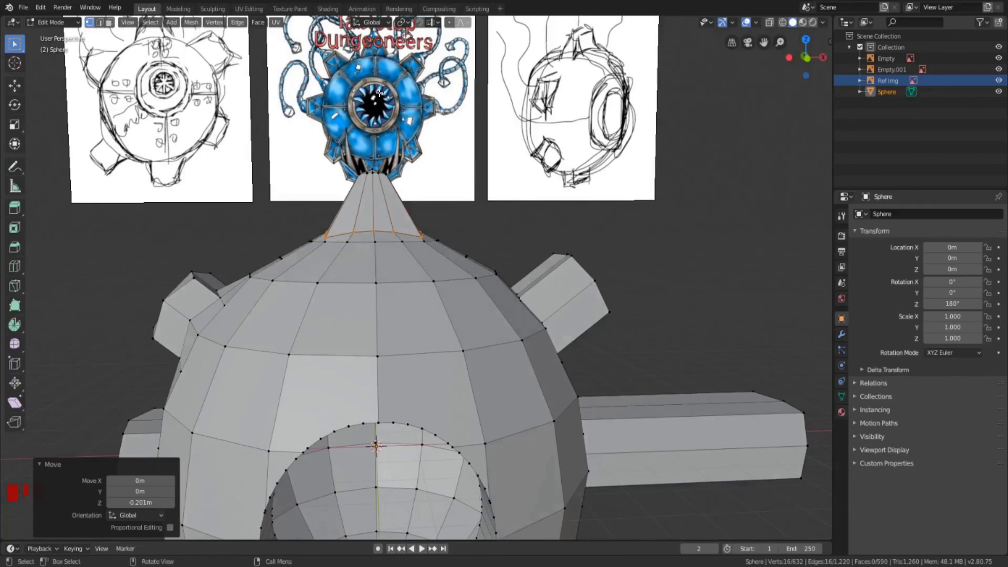
pyautogui.scroll(-2, 387, 399)
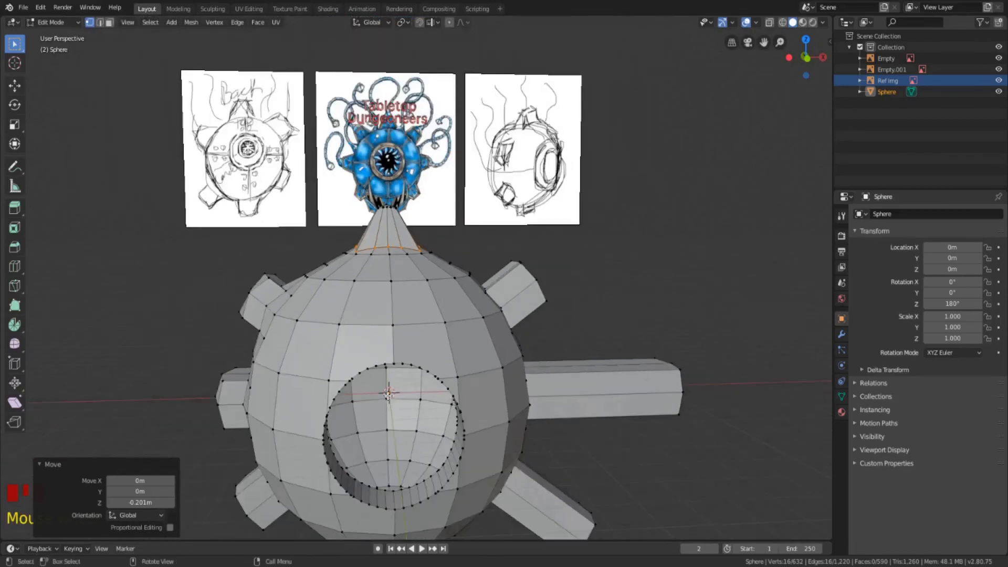
# Select the top stub's whole end cap and raise it 0.495 m along Z
pyautogui.moveTo(388, 395); pyautogui.dragTo(390, 402, button='middle')
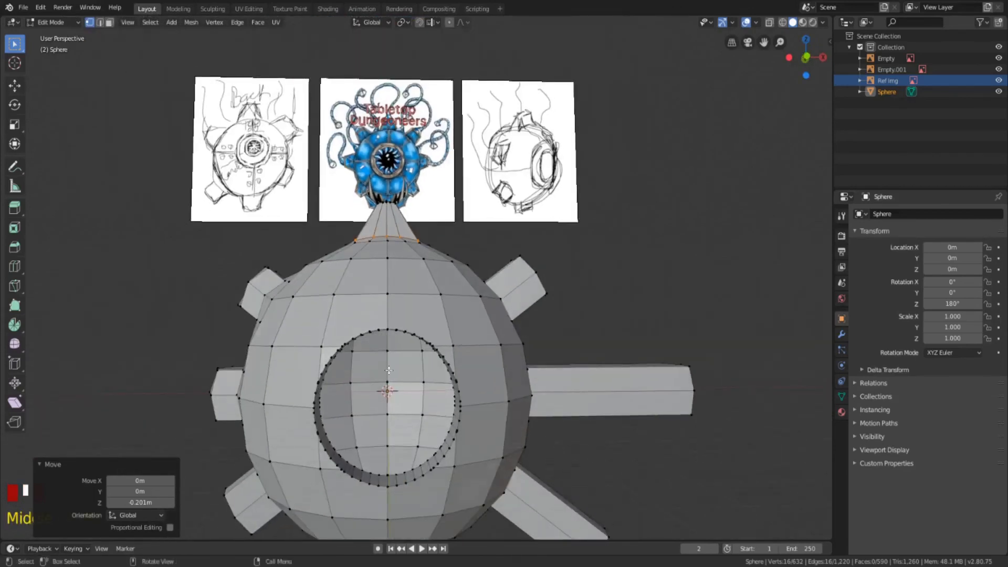
pyautogui.moveTo(400, 265); pyautogui.dragTo(407, 308, button='middle')
pyautogui.moveTo(353, 195); pyautogui.dragTo(409, 244)
pyautogui.moveTo(409, 244); pyautogui.dragTo(347, 214, button='middle')
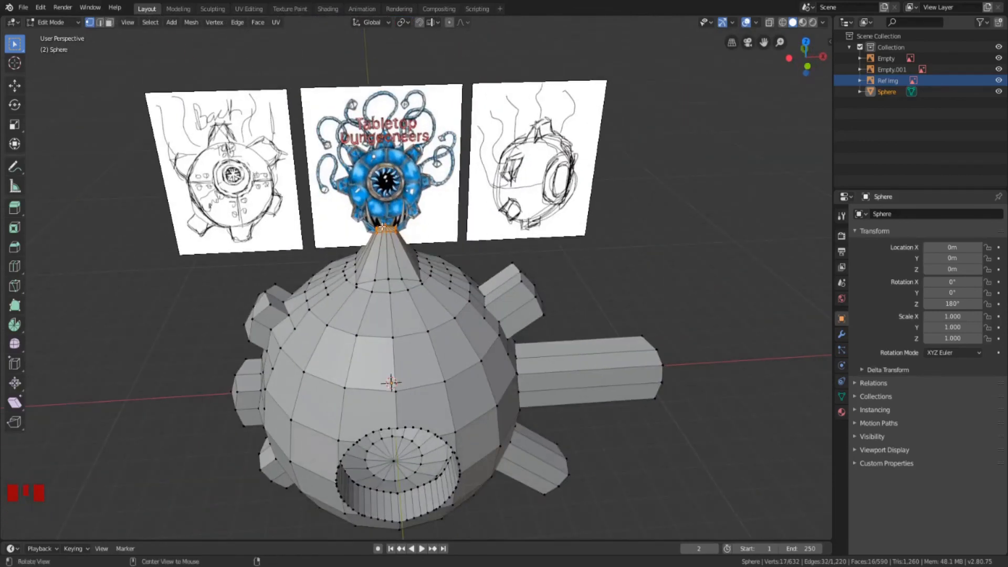
pyautogui.press('g')
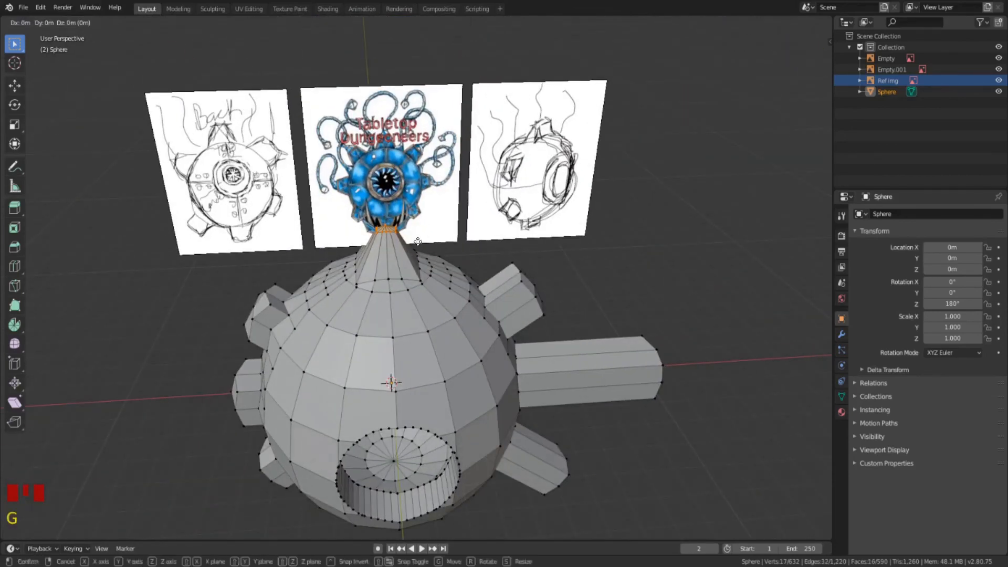
pyautogui.press('z')
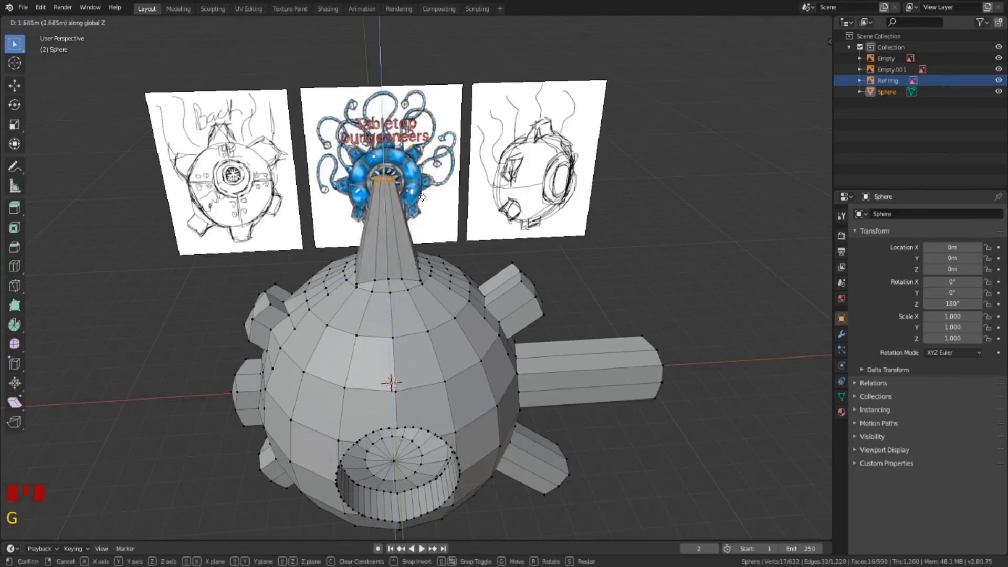
pyautogui.click(421, 226)
# Scale the top stub's end cap by 1.985 and lower it 0.34 m along Z
pyautogui.press('s')
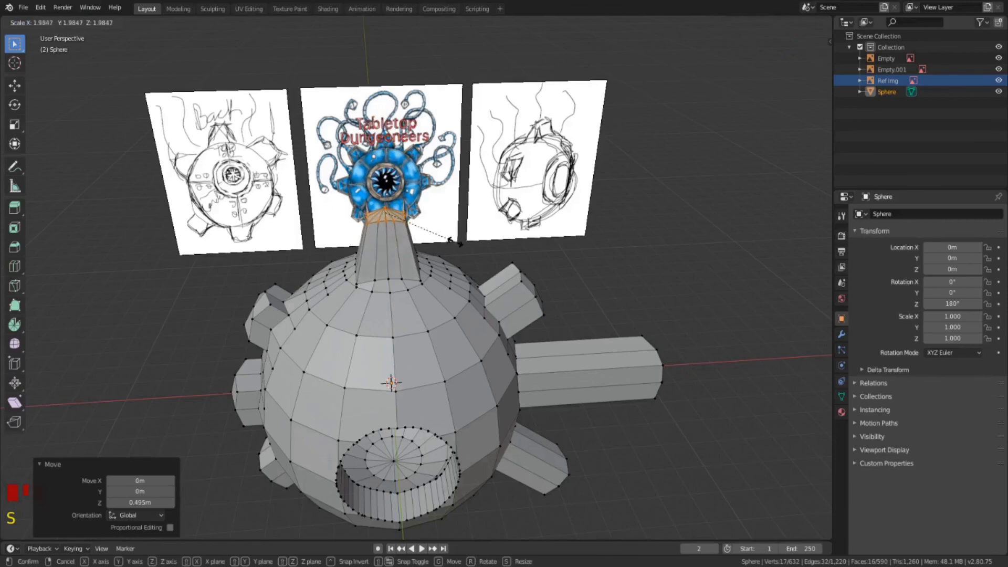
pyautogui.click(455, 242)
pyautogui.press('g')
pyautogui.press('z')
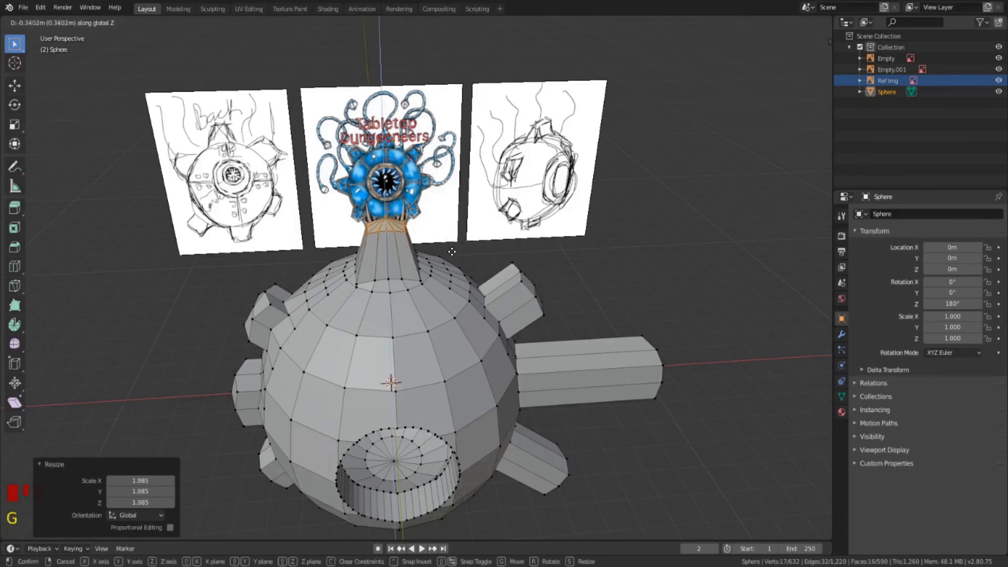
pyautogui.click(452, 251)
pyautogui.moveTo(451, 251)
pyautogui.mouseDown(button='middle')
pyautogui.moveTo(443, 221)
pyautogui.moveTo(447, 247)
pyautogui.mouseUp(button='middle')
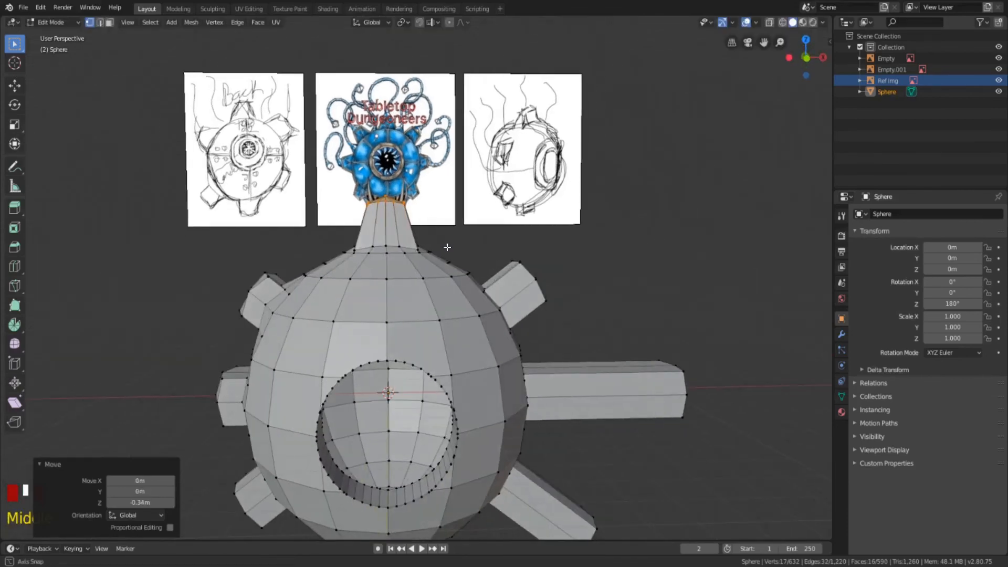
# Flatten the top stub's end by moving the cap's centre vertex down 0.164 m along Z
pyautogui.scroll(4, 392, 173)
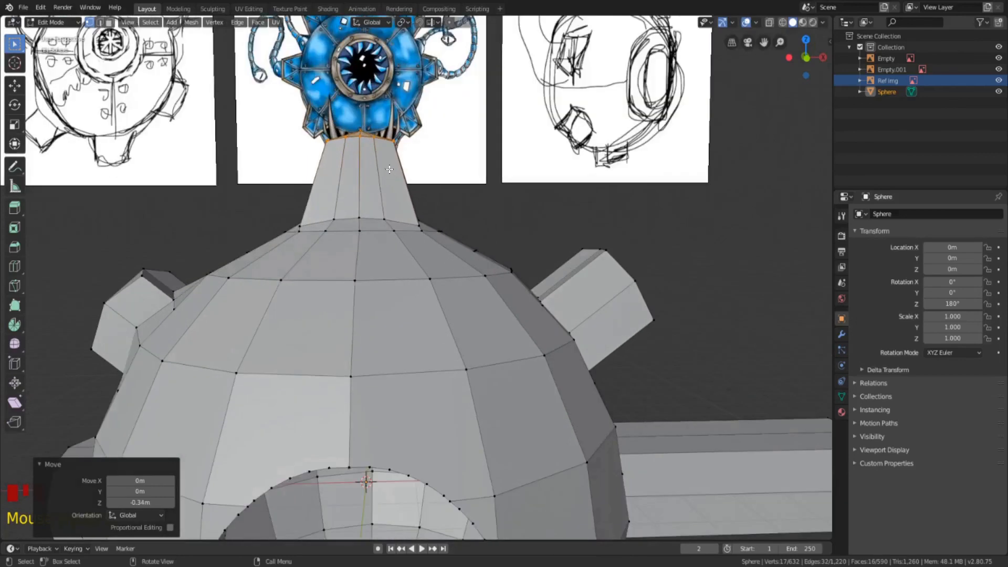
pyautogui.keyDown('shift'); pyautogui.moveTo(392, 171); pyautogui.dragTo(414, 269, button='middle'); pyautogui.keyUp('shift')
pyautogui.click(394, 234)
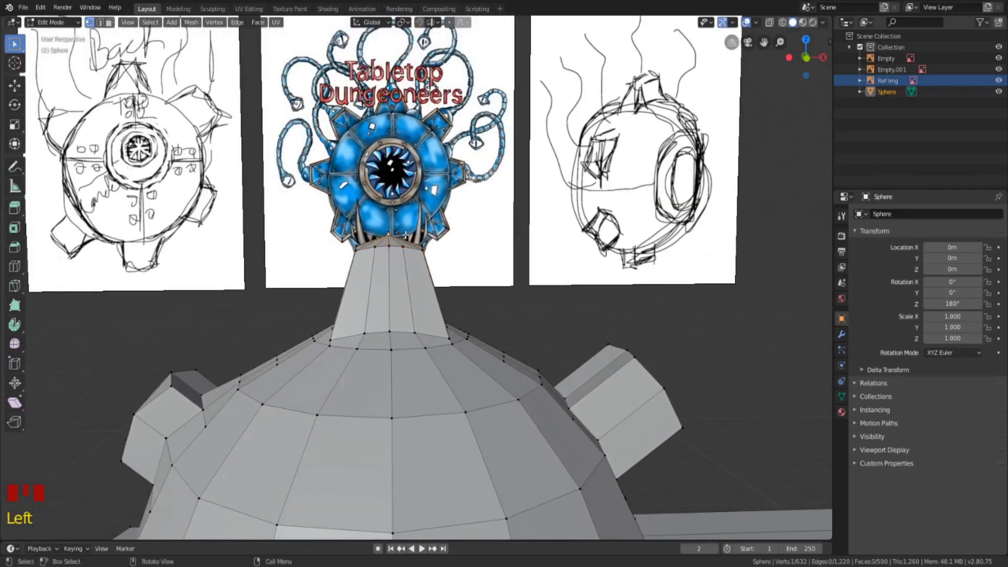
pyautogui.press('g')
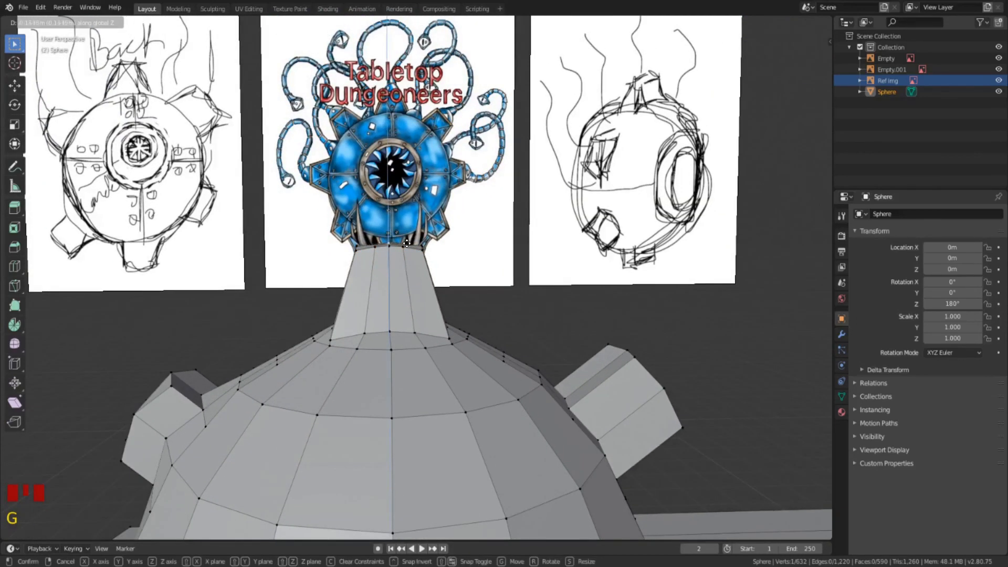
pyautogui.click(407, 244)
pyautogui.moveTo(407, 243); pyautogui.dragTo(438, 297, button='middle')
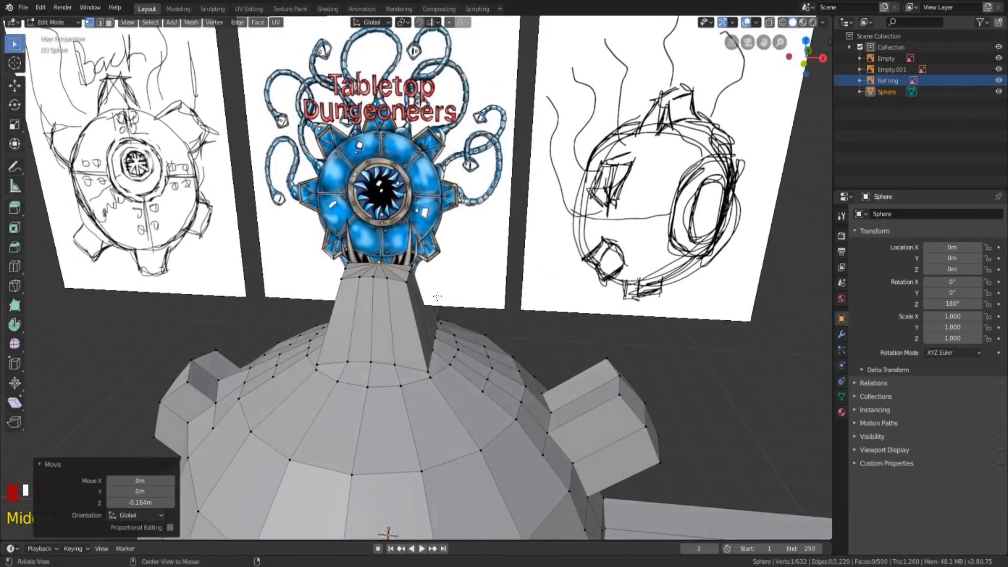
# Nudge the vertex at the base of the upper diagonal stub by about -0.0766 m in X, -0.0106 m in Y and 0.0686 m in Z
pyautogui.keyDown('shift'); pyautogui.click(450, 365); pyautogui.keyUp('shift')
pyautogui.keyDown('shift'); pyautogui.click(483, 392); pyautogui.keyUp('shift')
pyautogui.keyDown('shift'); pyautogui.moveTo(599, 434); pyautogui.dragTo(370, 316, button='middle'); pyautogui.keyUp('shift')
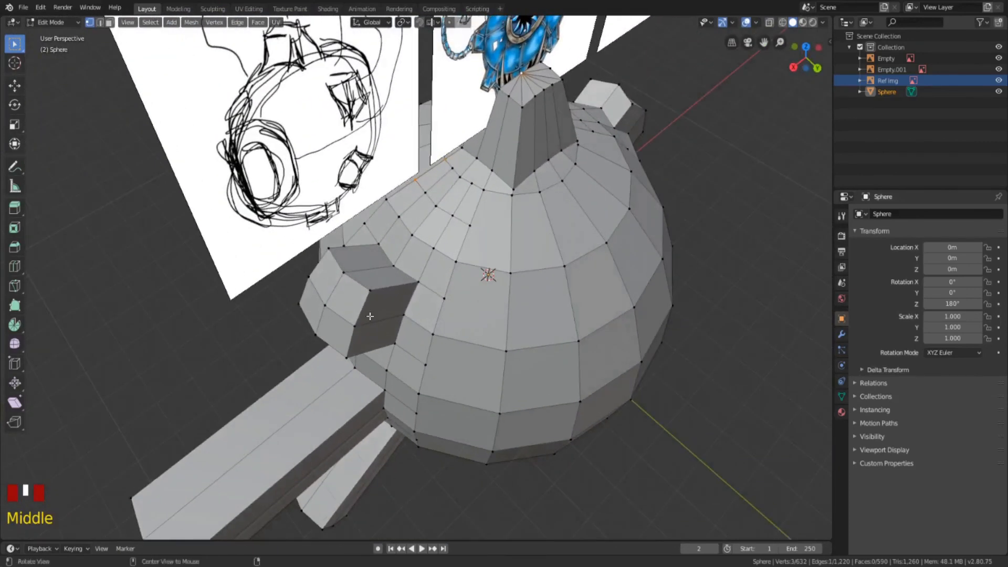
pyautogui.click(398, 265)
pyautogui.moveTo(397, 266); pyautogui.dragTo(403, 260, button='middle')
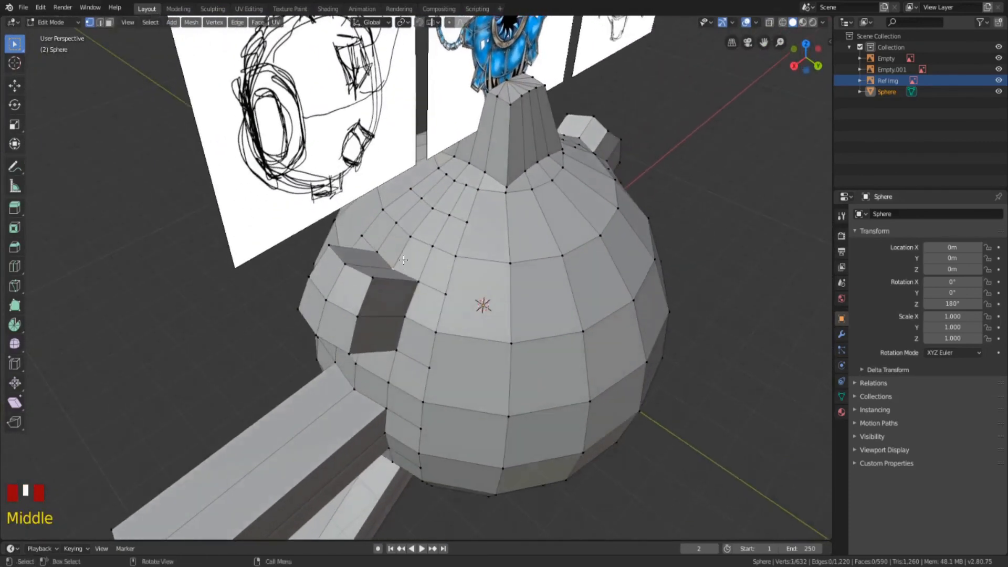
pyautogui.press('g')
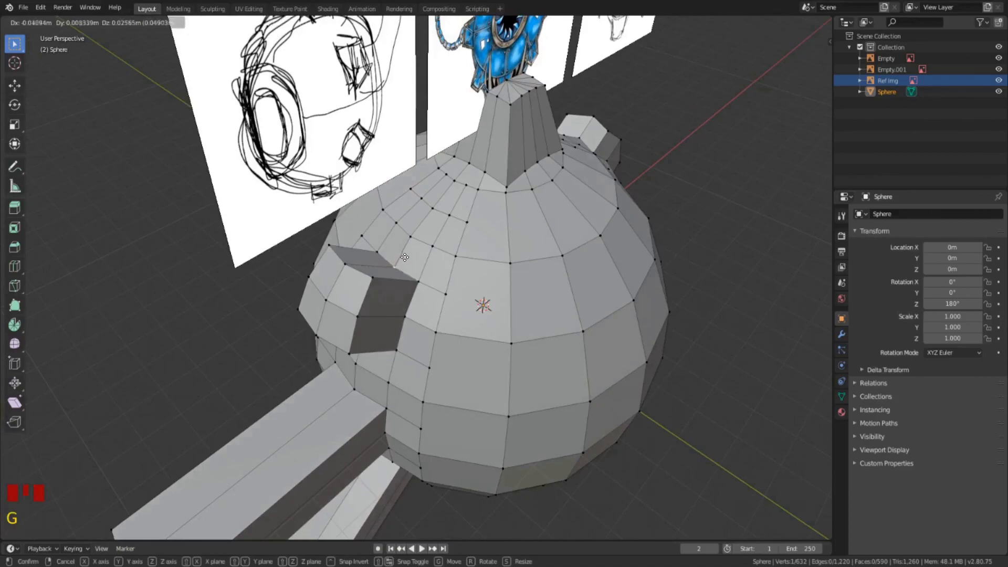
pyautogui.click(405, 255)
pyautogui.moveTo(406, 254); pyautogui.dragTo(347, 246, button='middle')
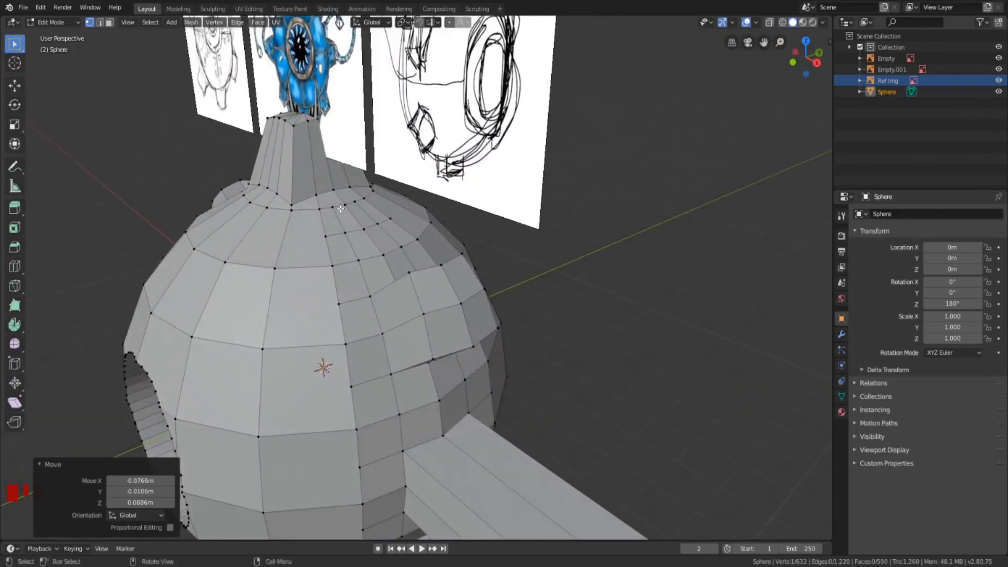
# Shorten the overlong horizontal side stub by selecting its end face and moving it -4.21 m along X
pyautogui.moveTo(446, 362); pyautogui.dragTo(528, 320, button='middle')
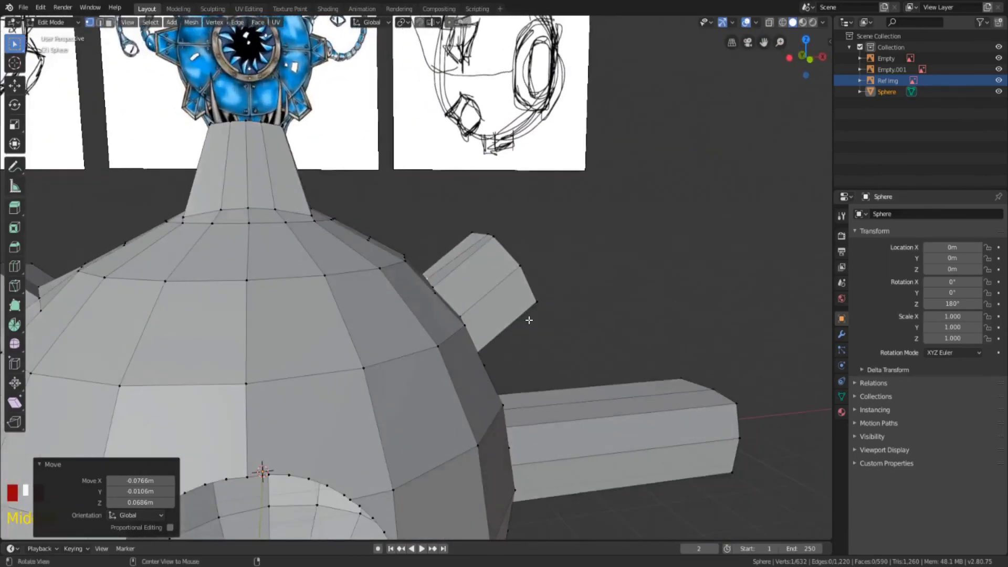
pyautogui.scroll(-3, 268, 188)
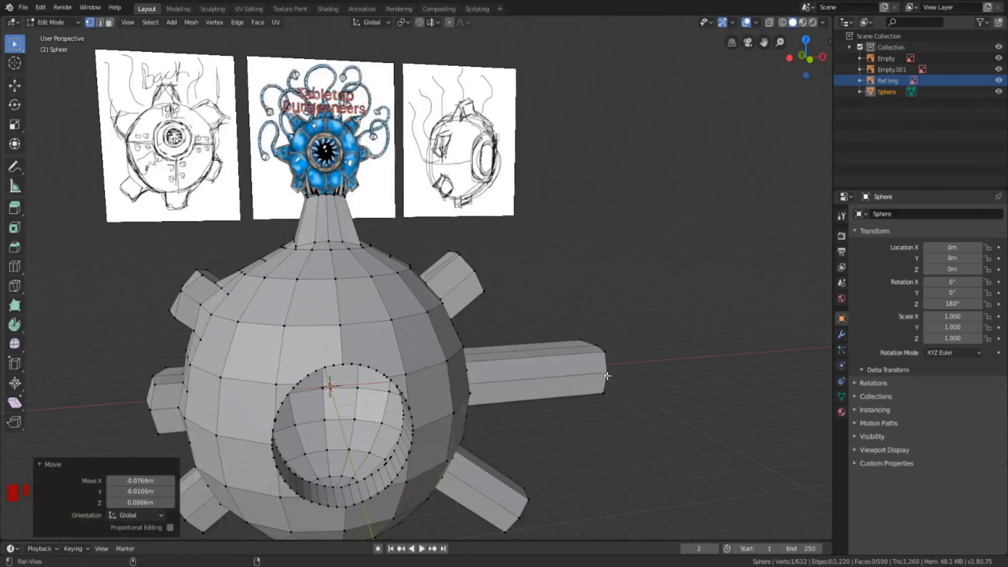
pyautogui.keyDown('shift'); pyautogui.moveTo(583, 372); pyautogui.dragTo(603, 421, button='middle'); pyautogui.keyUp('shift')
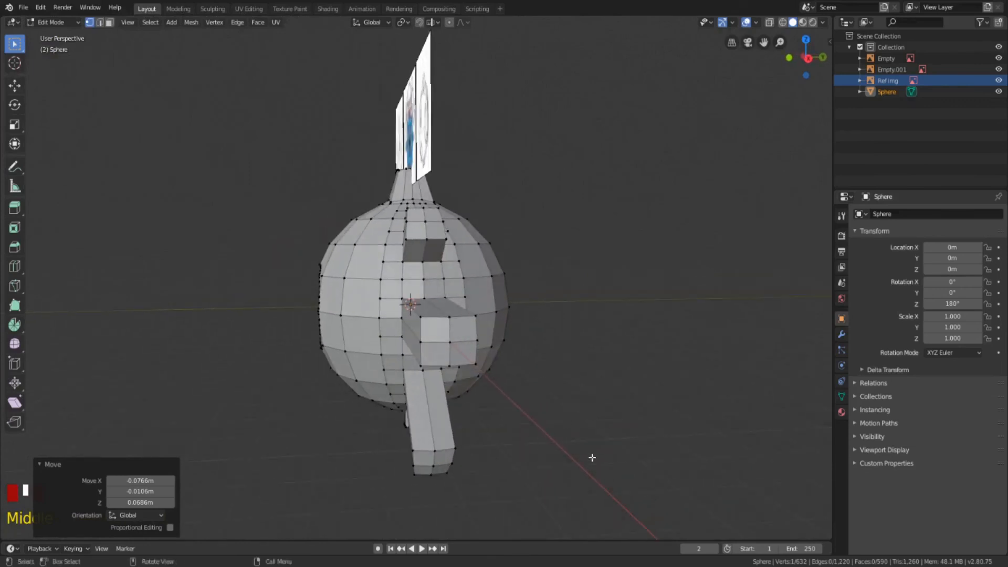
pyautogui.moveTo(504, 408); pyautogui.dragTo(624, 449, button='middle')
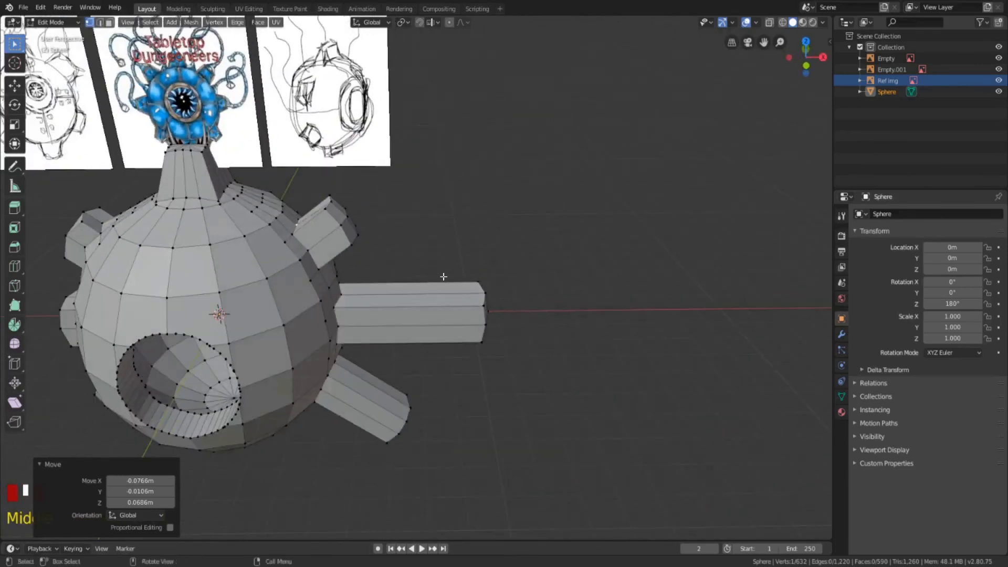
pyautogui.click(447, 279)
pyautogui.moveTo(603, 376); pyautogui.dragTo(503, 331, button='middle')
pyautogui.keyDown('shift'); pyautogui.moveTo(444, 351); pyautogui.dragTo(490, 385); pyautogui.keyUp('shift')
pyautogui.moveTo(585, 405); pyautogui.dragTo(678, 363, button='middle')
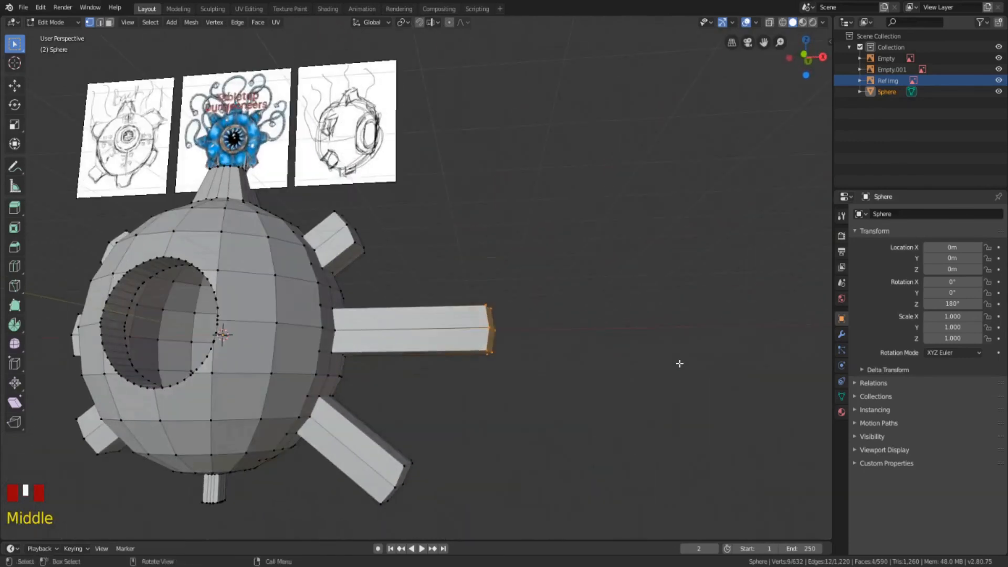
pyautogui.press('g')
pyautogui.press('x')
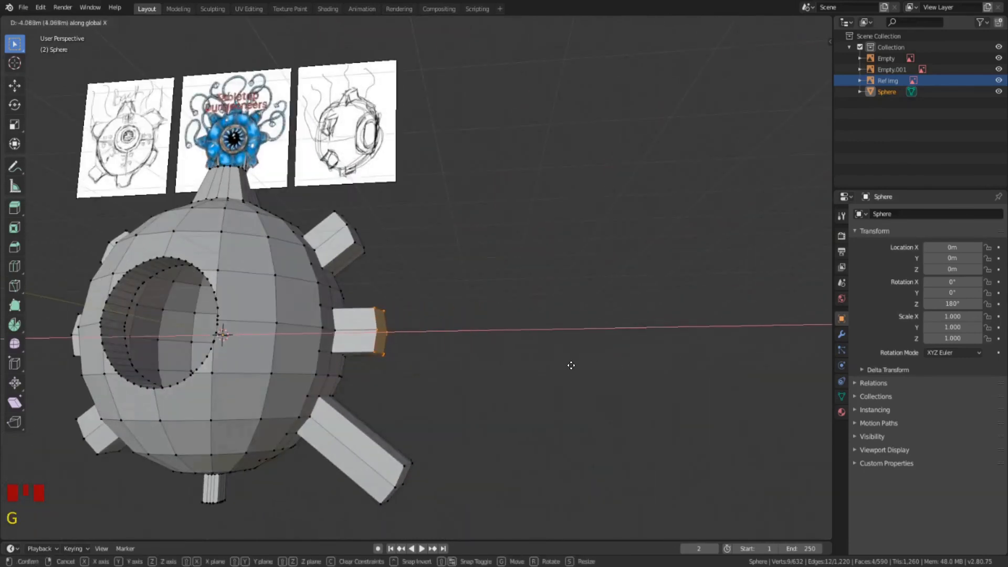
pyautogui.click(555, 373)
# Shorten the long lower diagonal stub by moving its end face about -1.57 m in X, -0.0422 m in Y and 1.13 m in Z
pyautogui.keyDown('shift'); pyautogui.moveTo(513, 439); pyautogui.dragTo(562, 347, button='middle'); pyautogui.keyUp('shift')
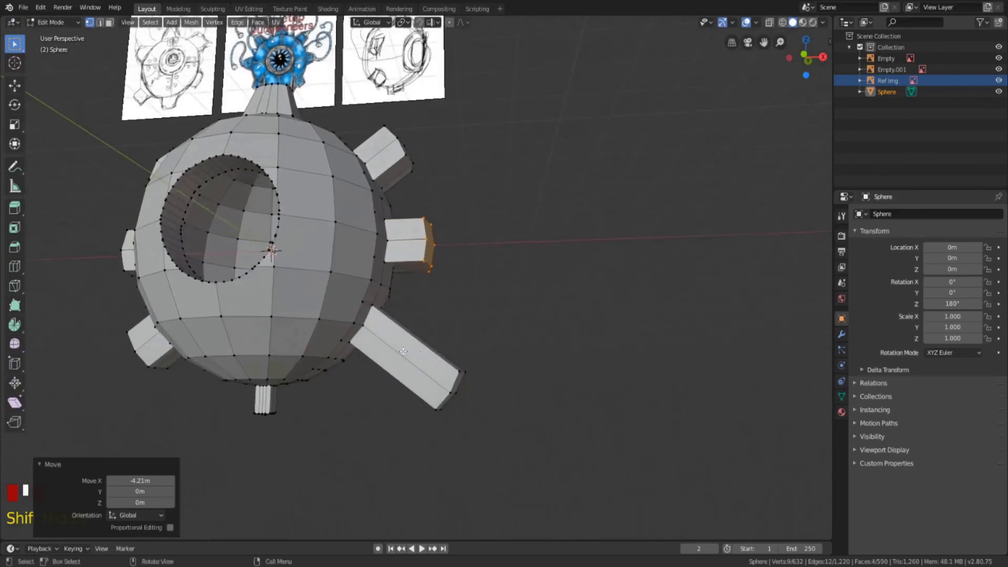
pyautogui.moveTo(411, 356); pyautogui.dragTo(491, 427)
pyautogui.moveTo(553, 473); pyautogui.dragTo(375, 378, button='middle')
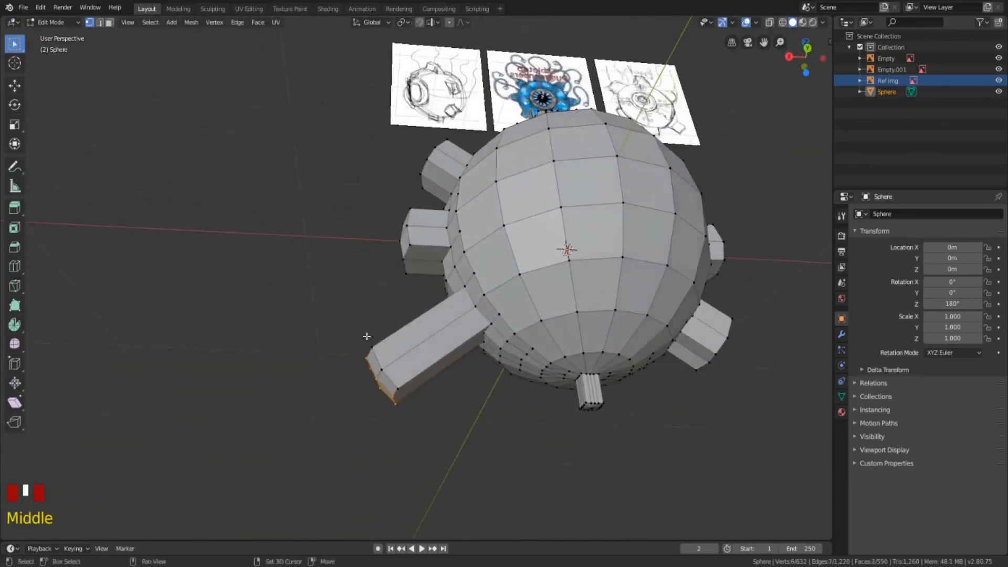
pyautogui.keyDown('shift'); pyautogui.moveTo(367, 337); pyautogui.dragTo(416, 412); pyautogui.keyUp('shift')
pyautogui.moveTo(417, 411); pyautogui.dragTo(619, 426, button='middle')
pyautogui.press('g')
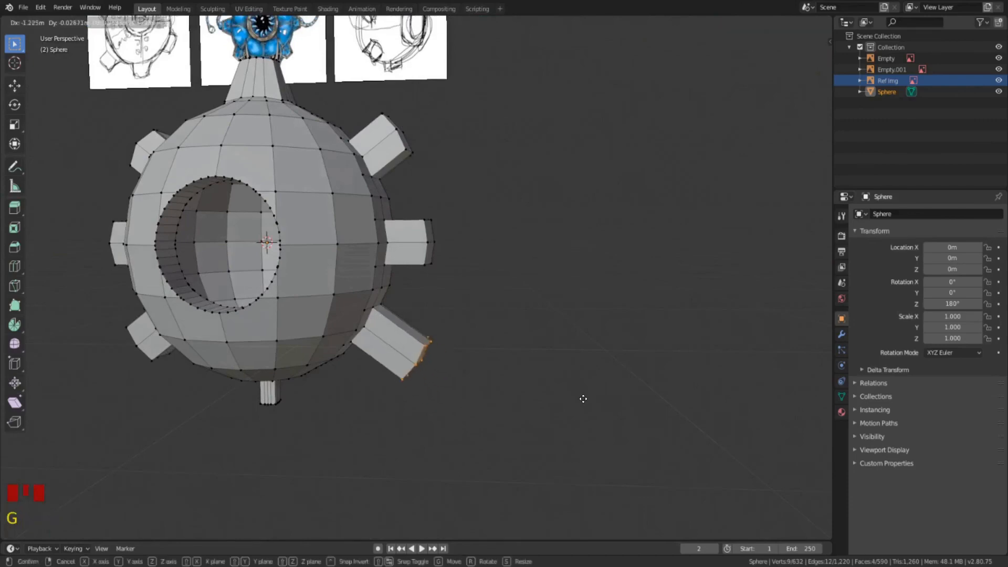
pyautogui.click(576, 395)
pyautogui.moveTo(575, 395); pyautogui.dragTo(547, 345, button='middle')
pyautogui.scroll(-3, 331, 226)
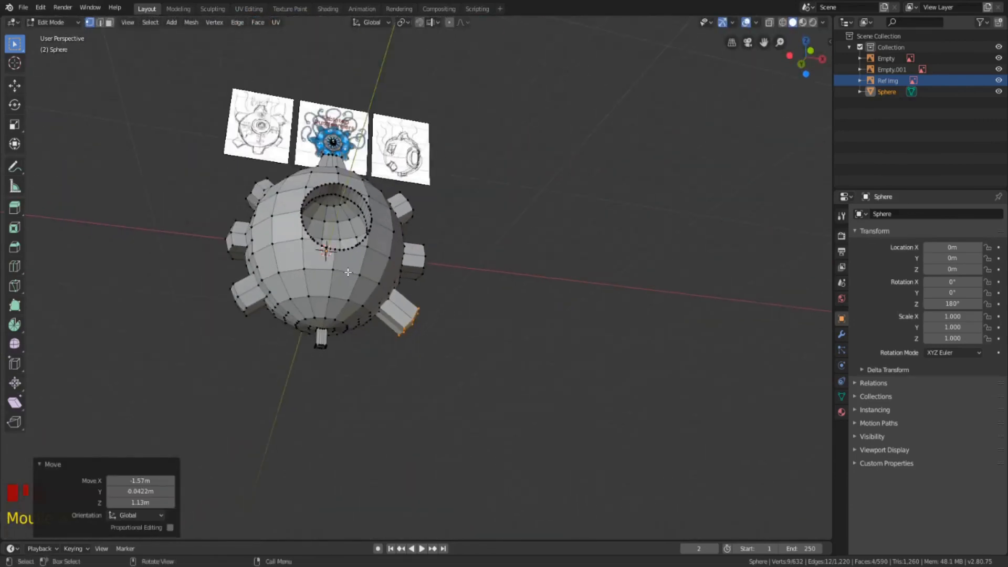
pyautogui.keyDown('shift'); pyautogui.moveTo(327, 226); pyautogui.dragTo(326, 254, button='middle'); pyautogui.keyUp('shift')
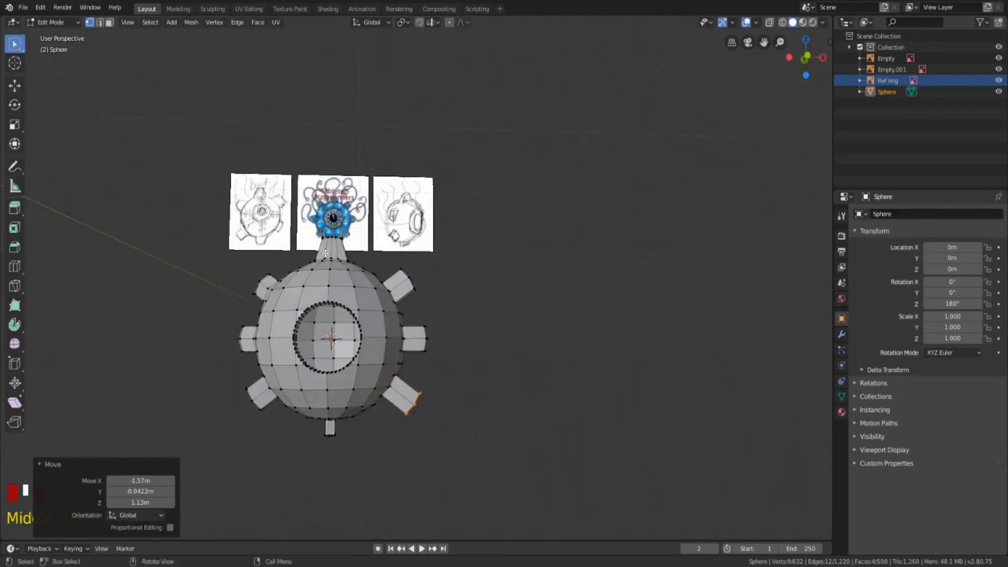